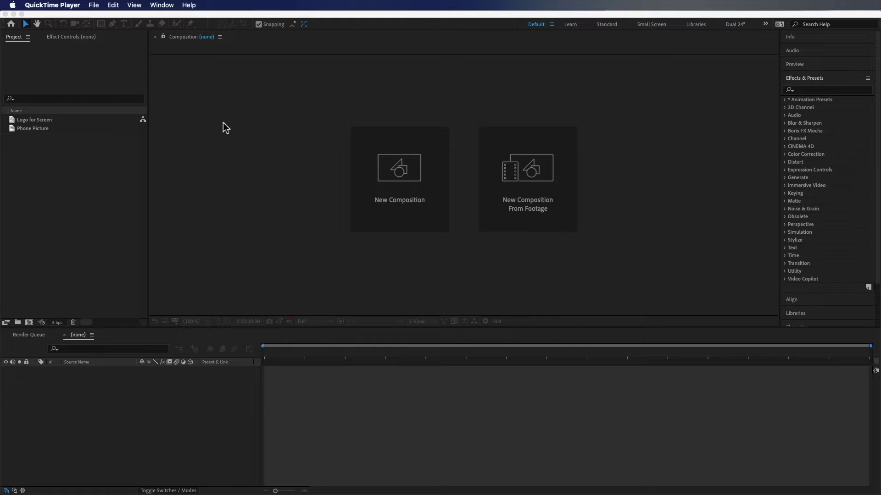
- Create a new composition named Phone
click(223, 123)
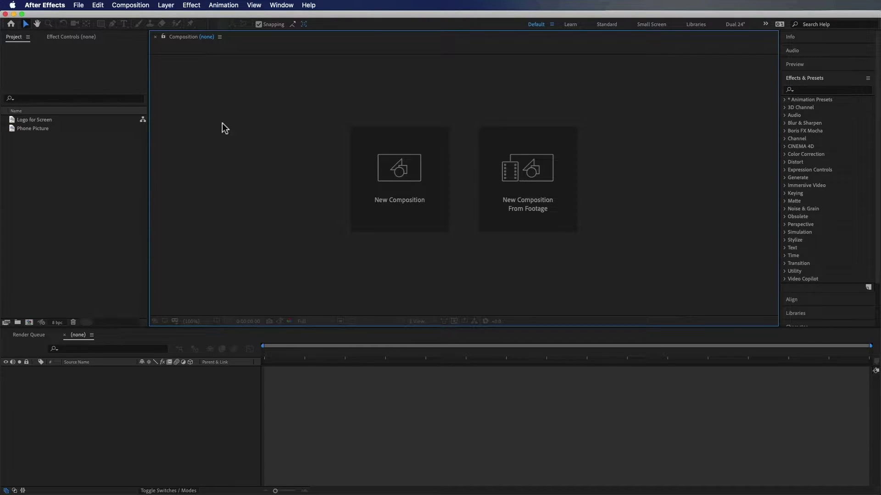
click(360, 156)
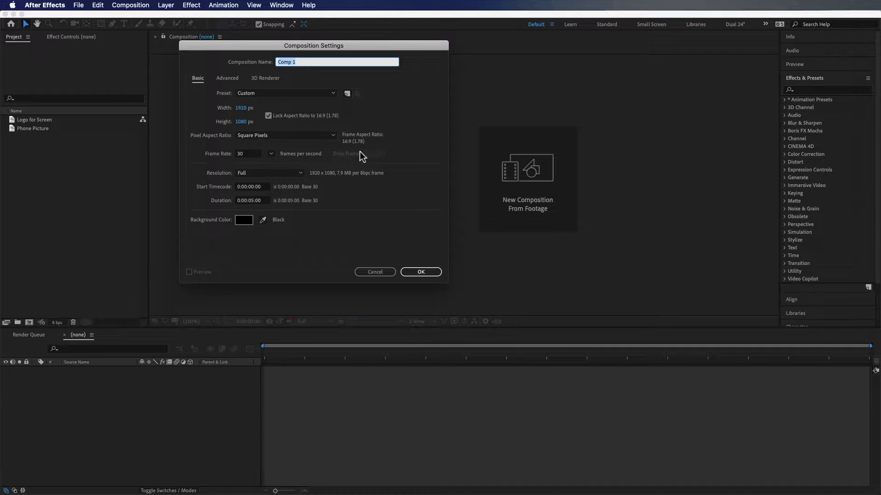
text(Phone)
key(Return)
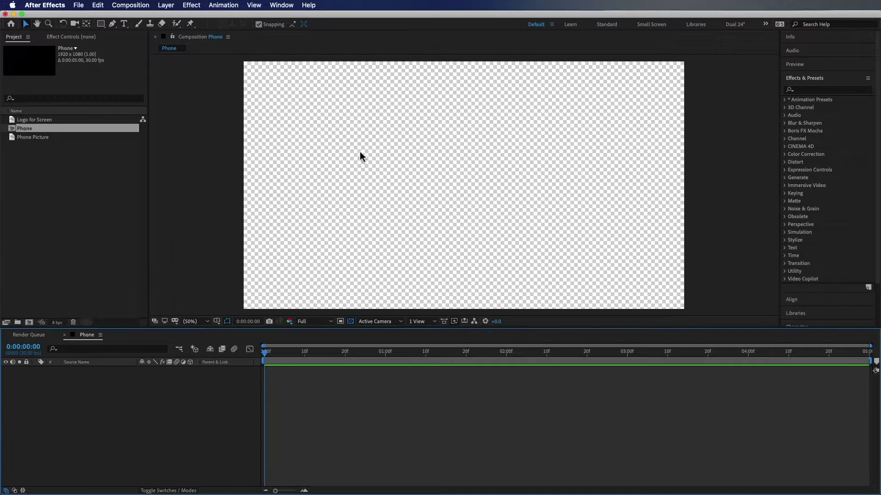
- Add the Phone Picture footage to the Phone composition and scale it to 28% so the whole phone fits the frame
click(62, 200)
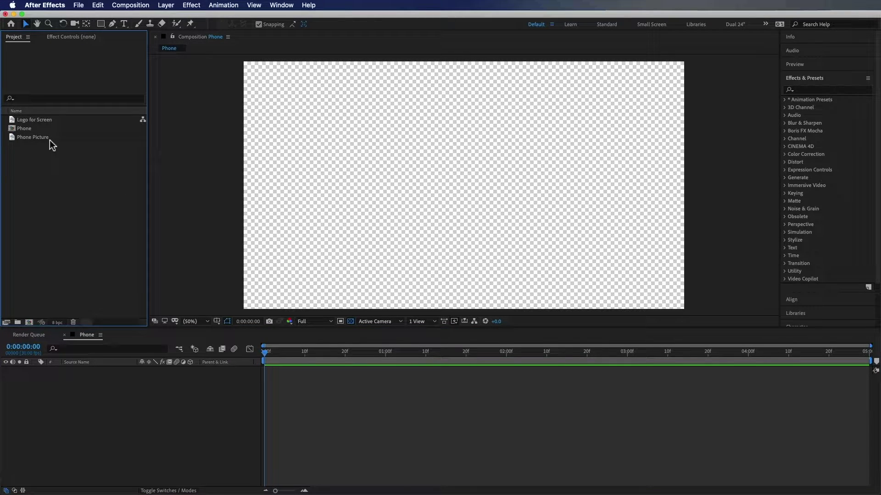
drag(51, 139, 128, 377)
key(s)
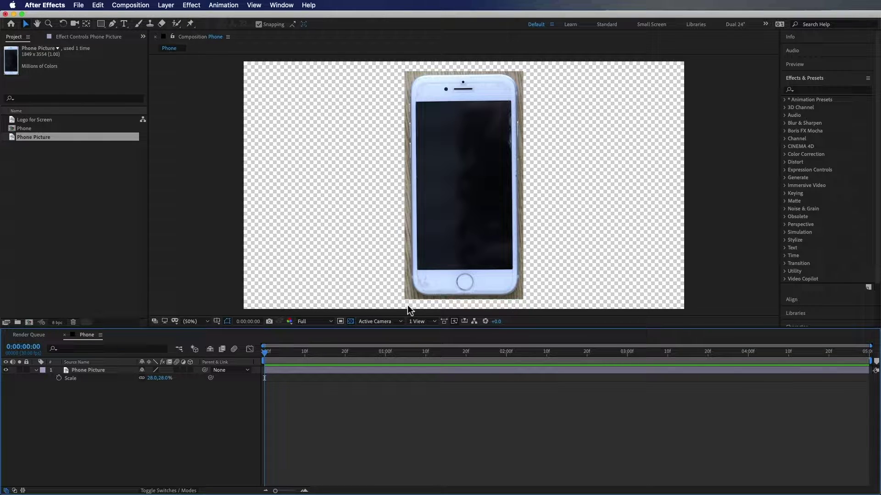
- Draw an unfilled rounded rectangle around the phone's outer body with a 5 px grey 6C6C6C stroke
key(q)
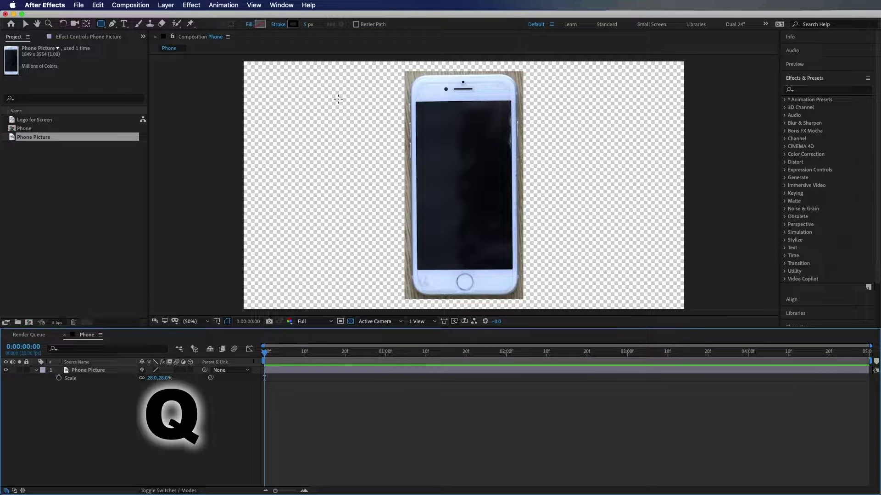
click(293, 25)
drag(269, 128, 263, 137)
click(464, 68)
mouse_move(412, 77)
mouse_down()
mouse_move(517, 232)
mouse_move(518, 295)
mouse_up()
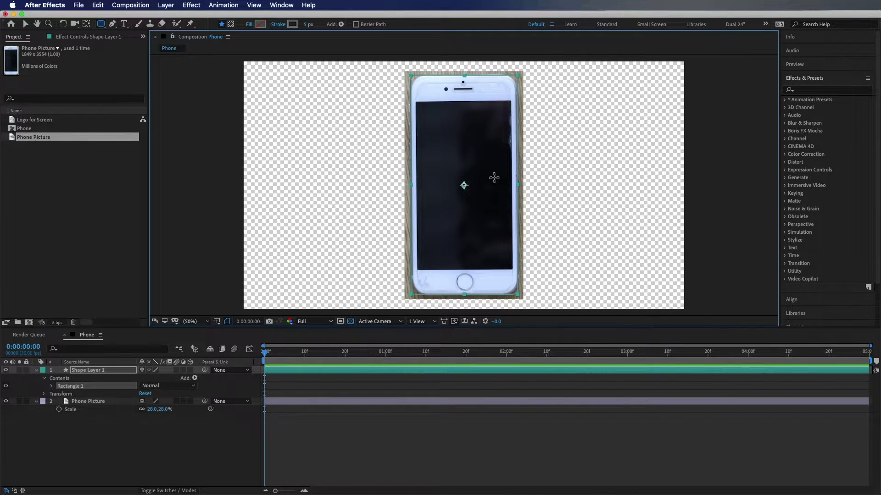
- Set the rectangle path's roundness to 65 to match the phone's rounded corners in the photo
key(h)
scroll(554, 79, up, 5)
drag(554, 79, 545, 220)
scroll(555, 152, up, 3)
scroll(527, 193, up, 3)
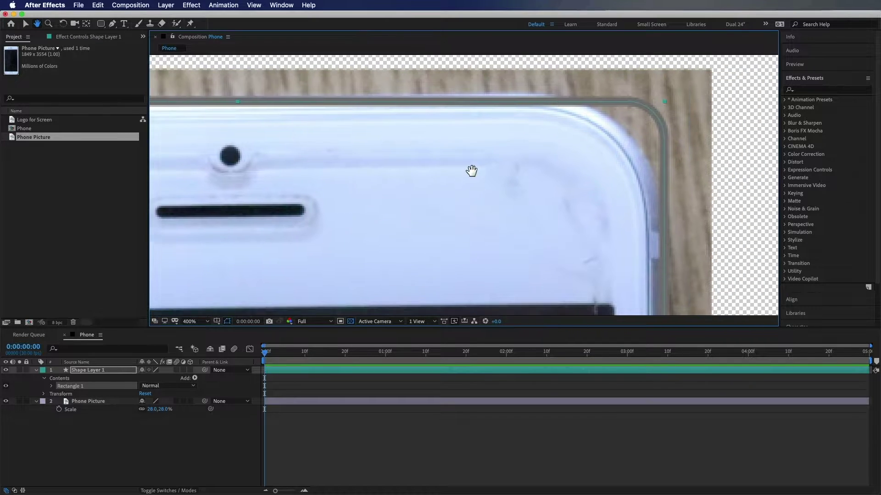
key(q)
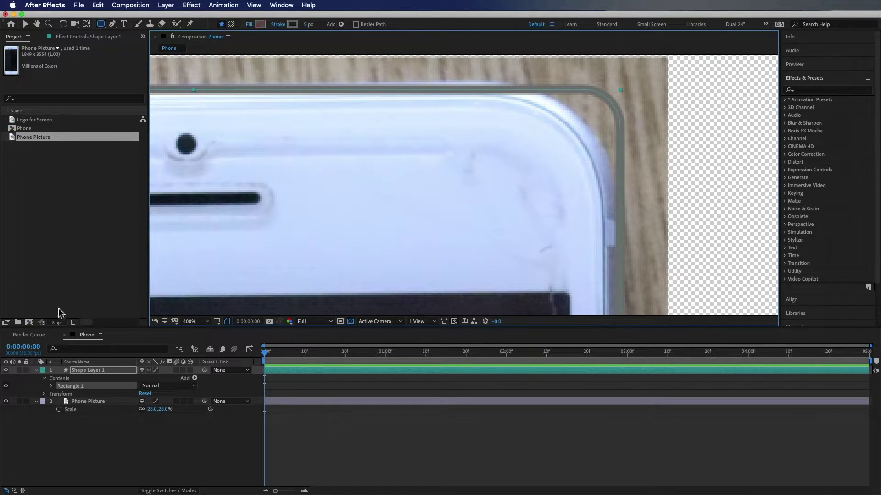
click(114, 349)
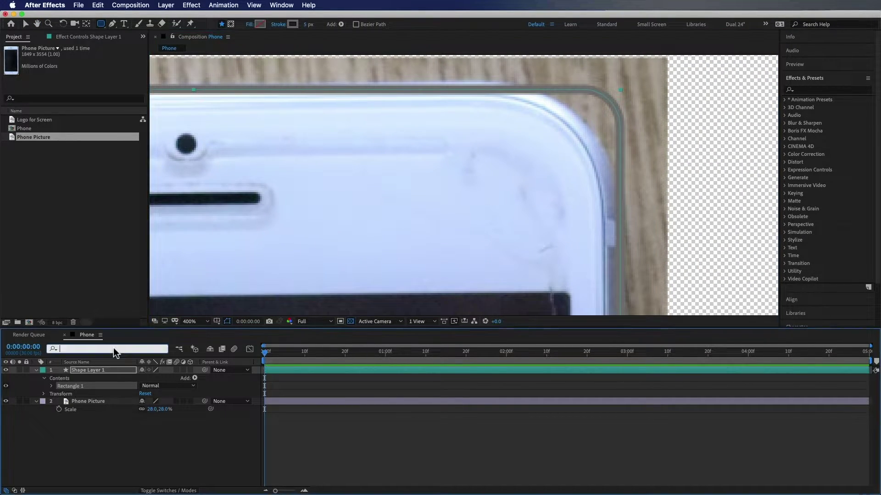
text(round)
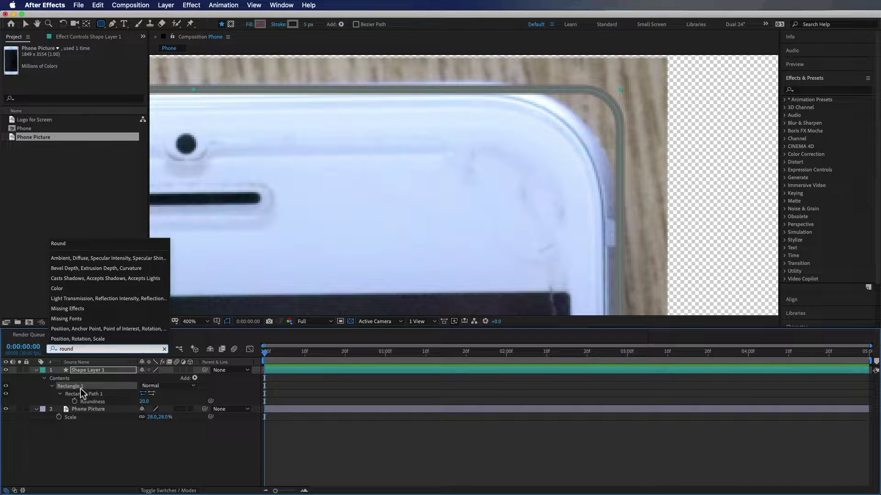
click(152, 408)
drag(152, 408, 163, 403)
click(145, 402)
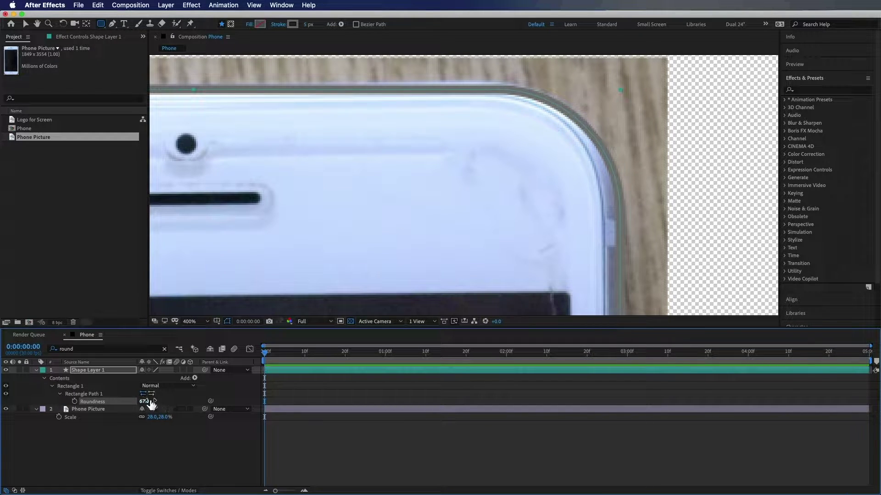
key(Return)
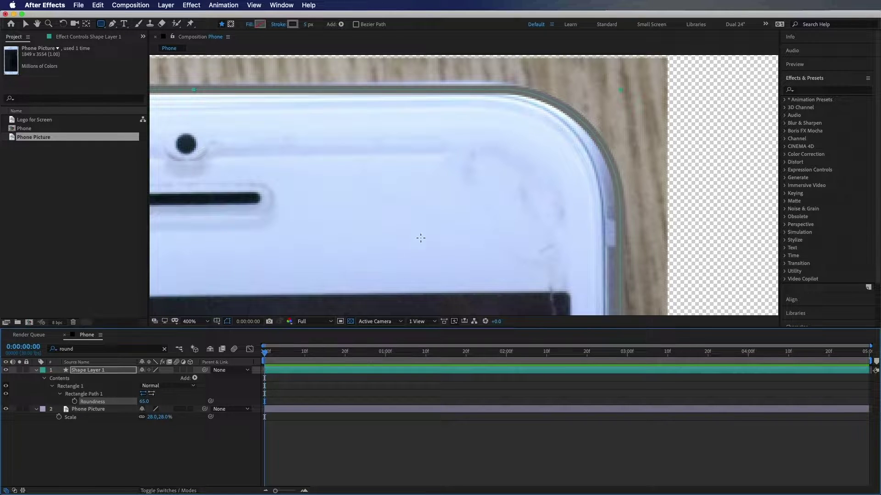
- Give the rounded rectangle a solid grey fill matching its stroke colour 6C6C6C
scroll(445, 215, down, 4)
drag(440, 216, 439, 162)
key(shift+/)
key(alt+/)
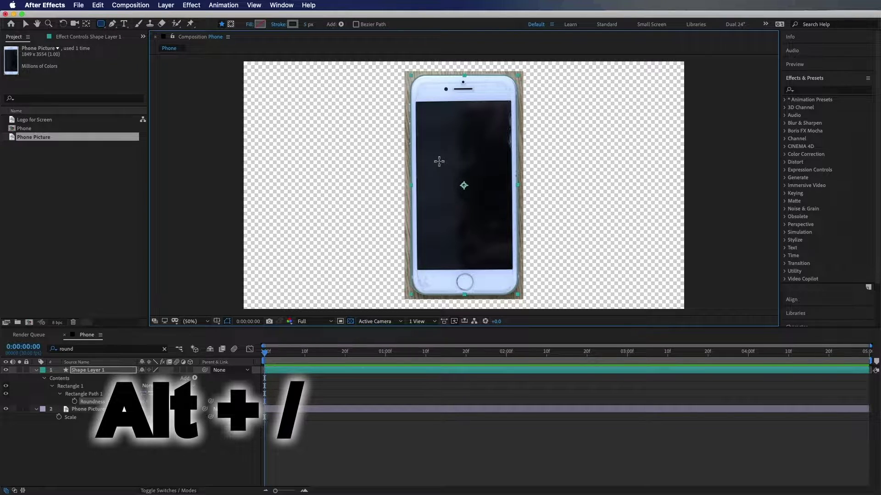
click(293, 24)
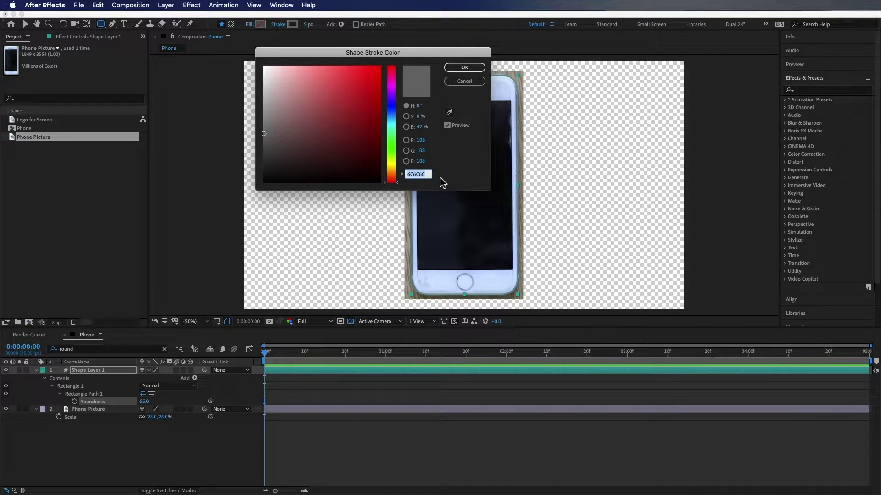
key(Return)
click(262, 26)
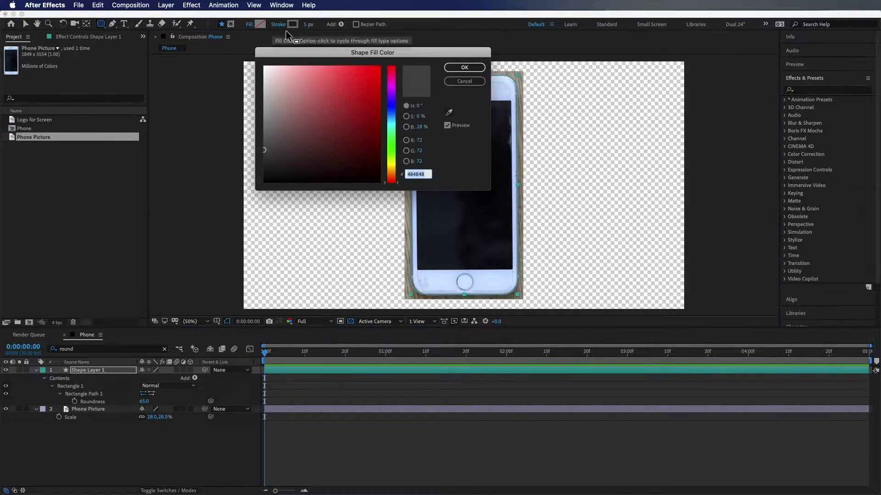
click(465, 67)
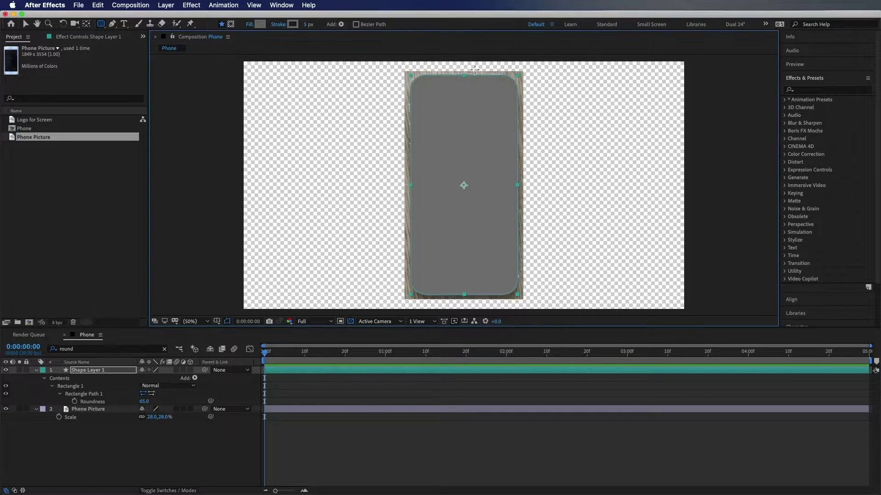
- Set the rounded rectangle layer's label colour to None and rename the layer Base
click(44, 371)
click(60, 342)
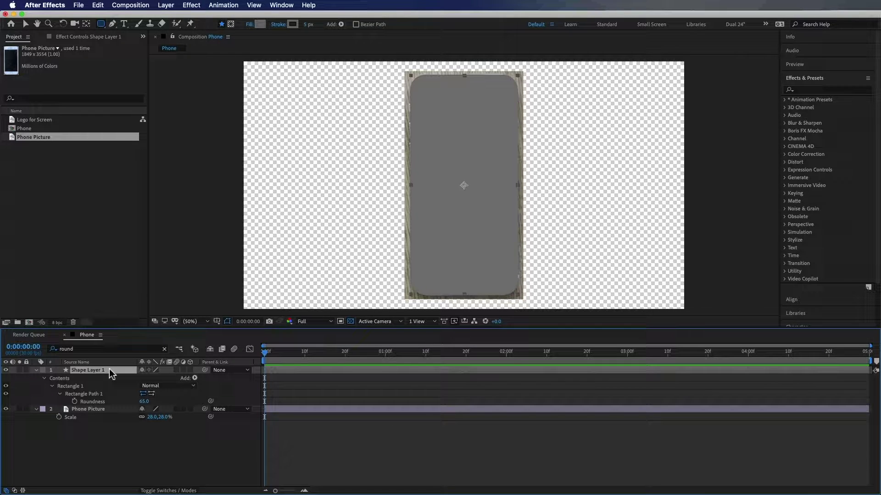
key(Return)
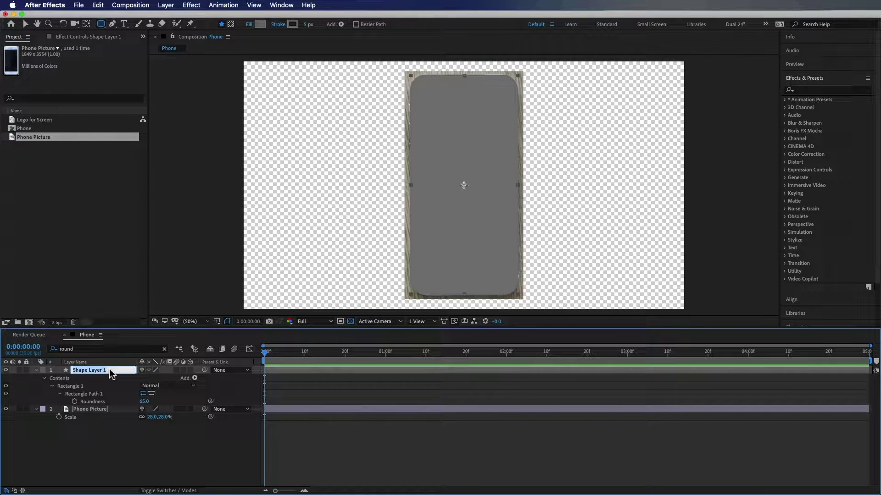
text(Base)
key(Return)
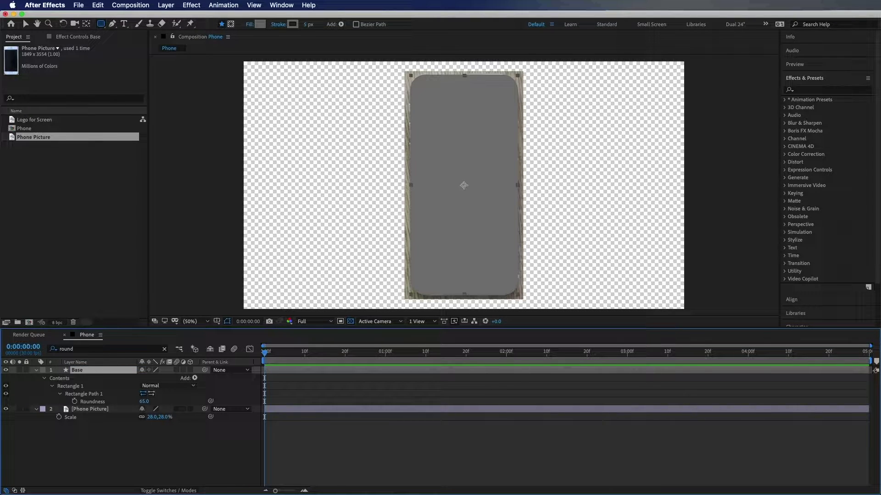
- Duplicate the Base layer and scale the copy to 98%
key(super+d)
key(s)
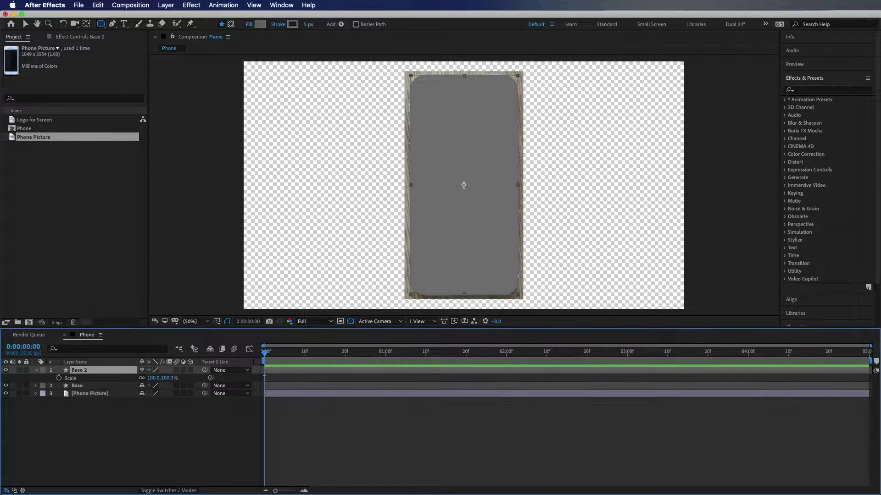
click(155, 378)
key(Down)
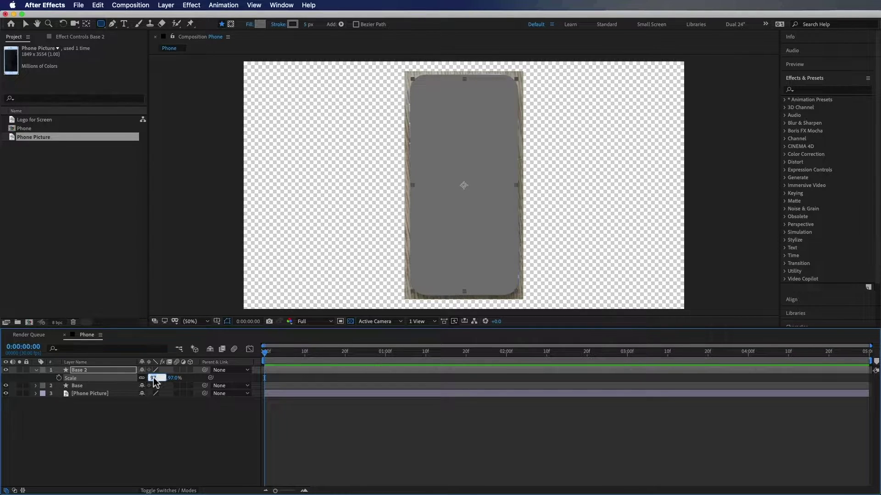
key(Up)
key(Return)
- Change the duplicated shape's fill to white and remove its stroke
click(259, 24)
drag(282, 99, 263, 66)
click(464, 67)
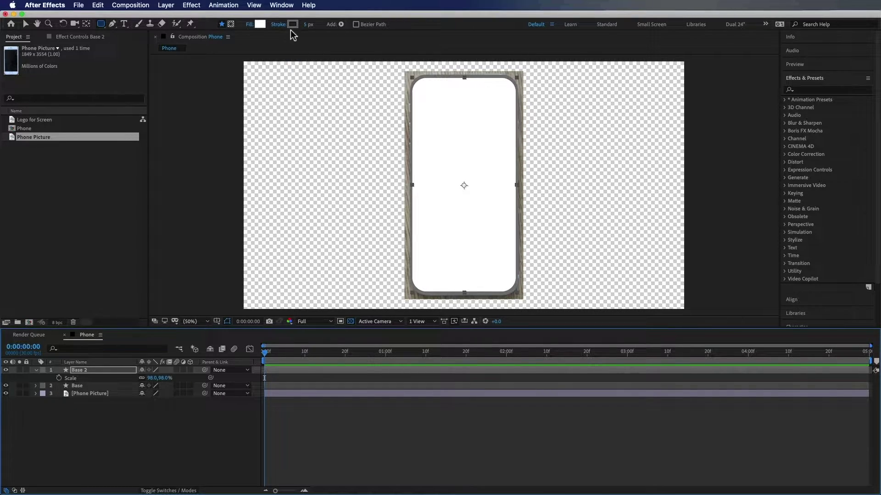
click(279, 25)
click(543, 63)
click(608, 110)
- Solo the Phone Picture layer to work from the photo alone
click(26, 400)
click(21, 395)
click(21, 394)
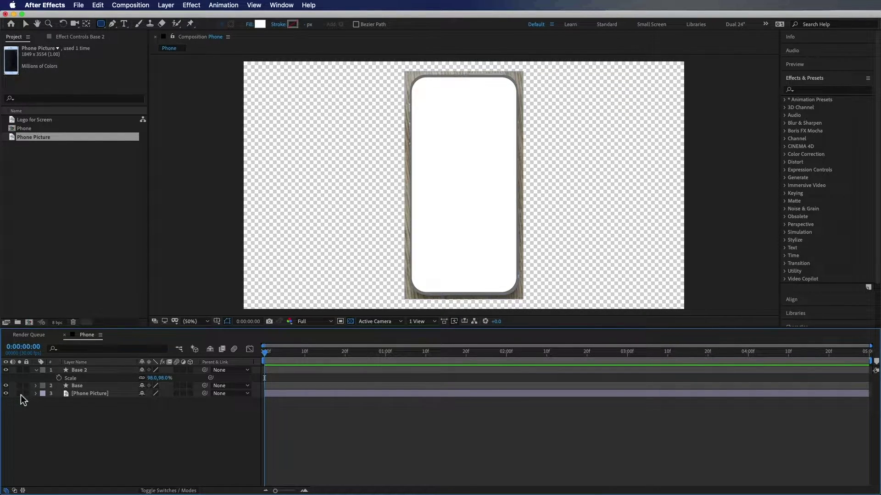
click(19, 394)
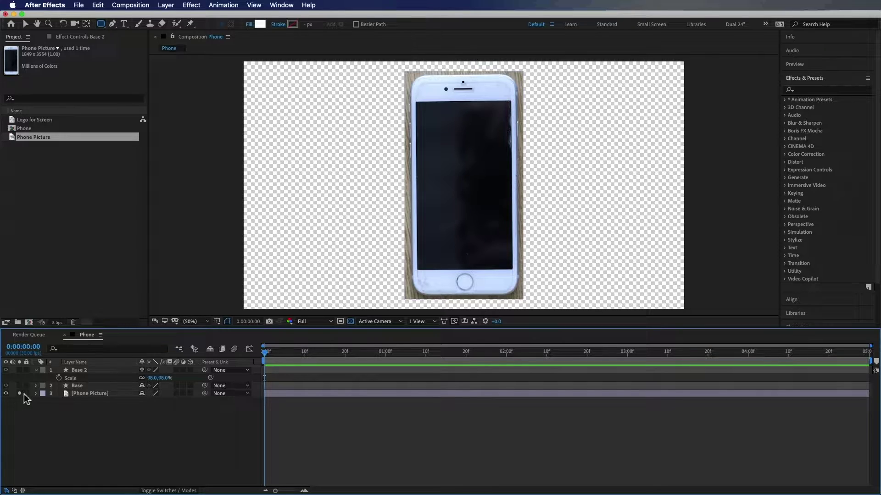
- Give the white duplicate layer a White label and rename it Screen Bottom
click(46, 371)
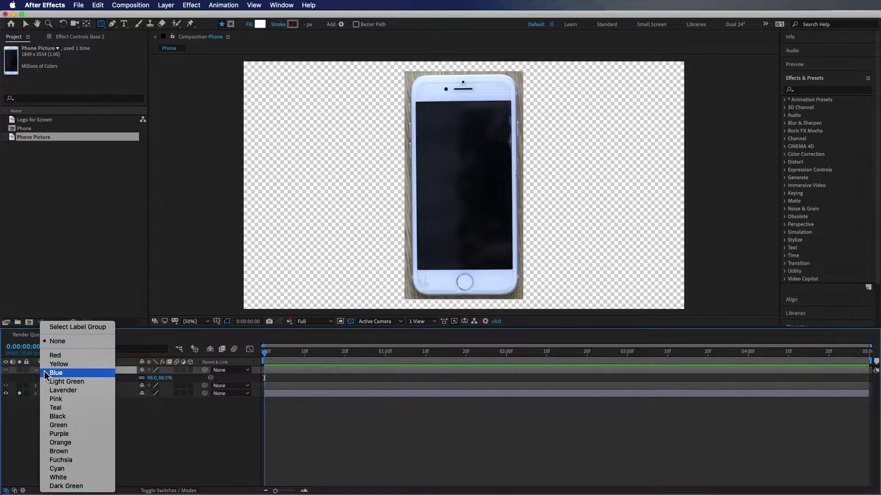
click(47, 477)
text(Screen Botton)
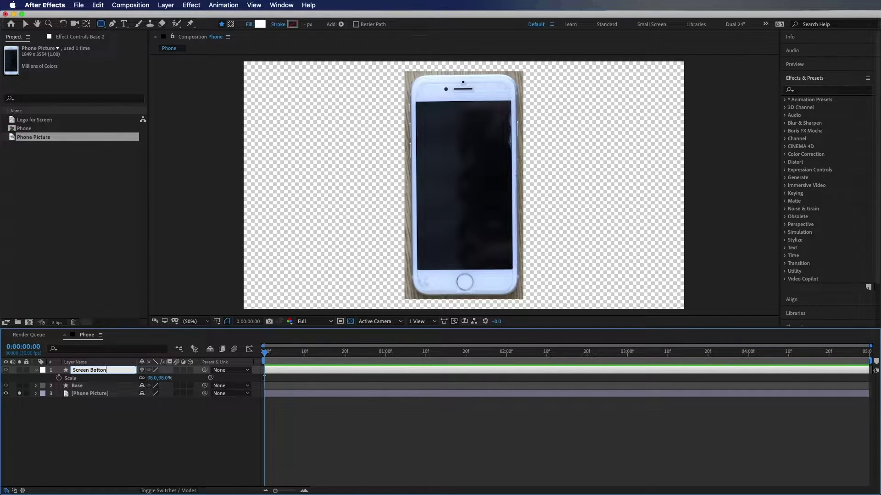
key(Return)
- With no layer selected, draw an unfilled rectangle with a 2 px black stroke over the phone's display area
click(147, 443)
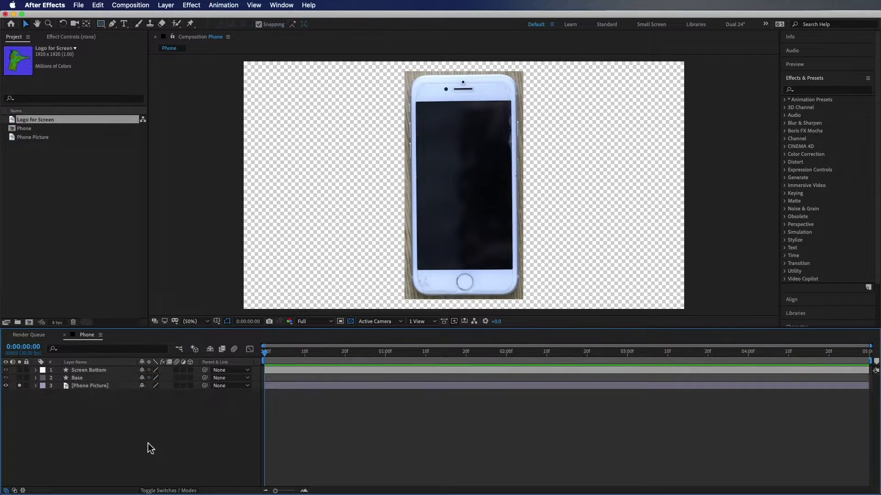
key(q)
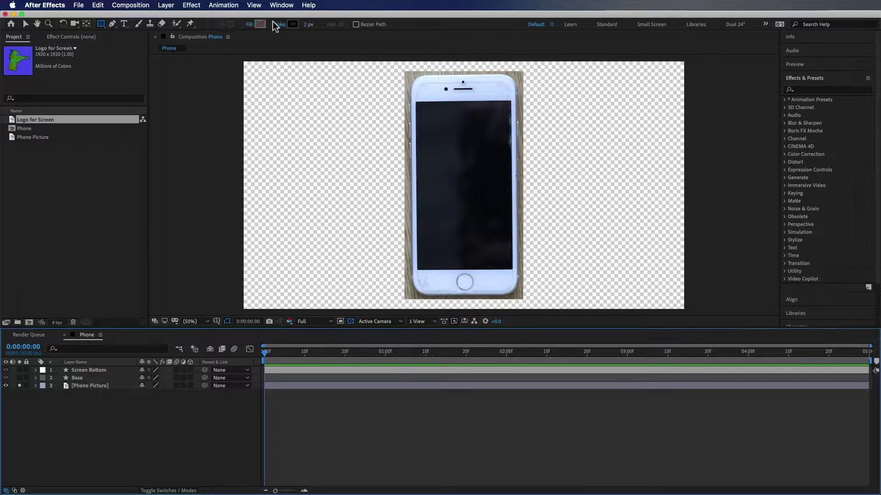
drag(416, 104, 516, 266)
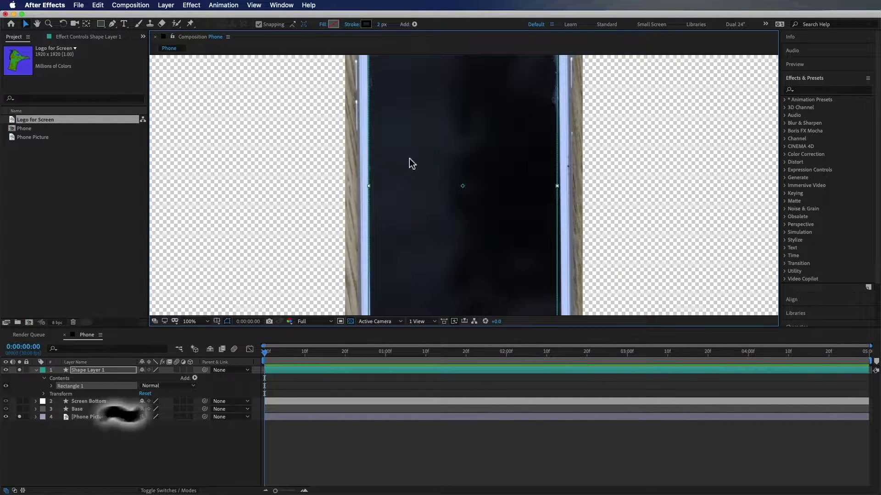
- Enlarge the composition view and fine-tune the rectangle's sides to match the edges of the phone's display
key(grave)
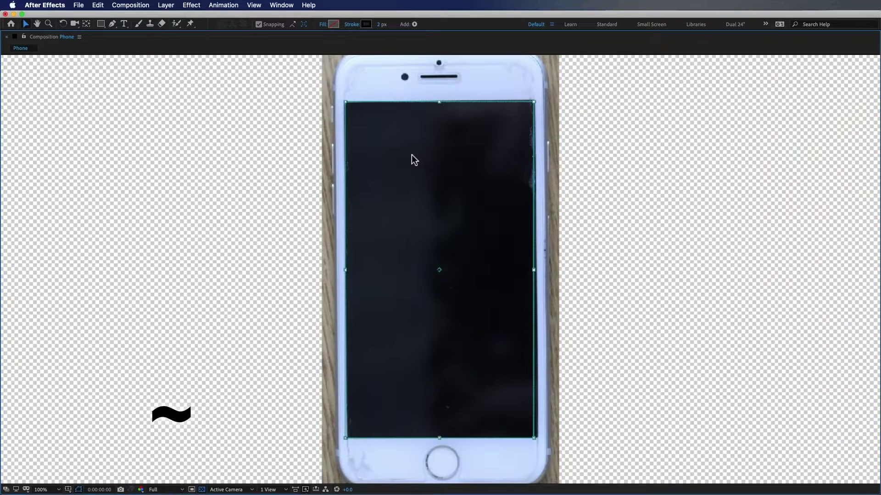
click(533, 269)
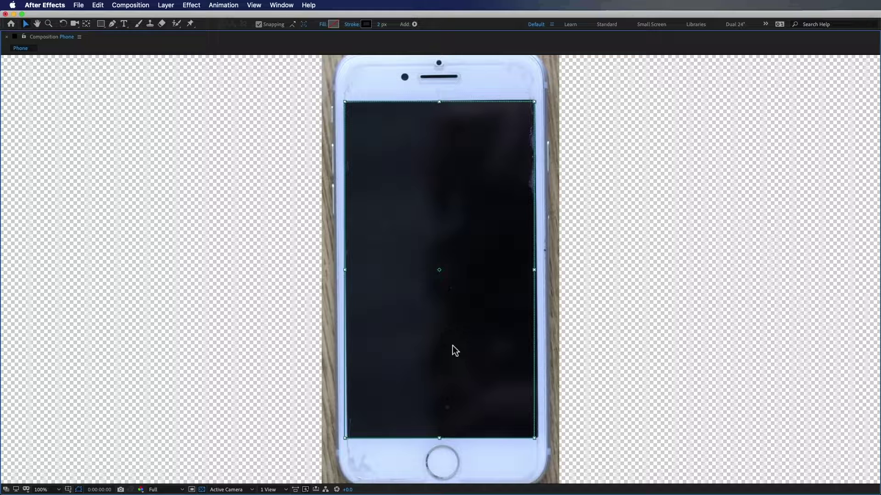
key(period)
key(grave)
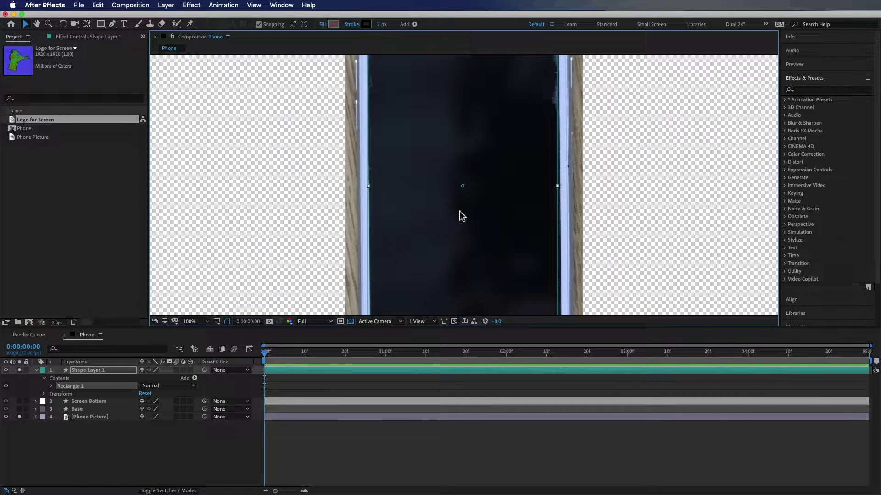
- Fit the composition in view and turn off solo on the Phone Picture layer
key(shift+slash)
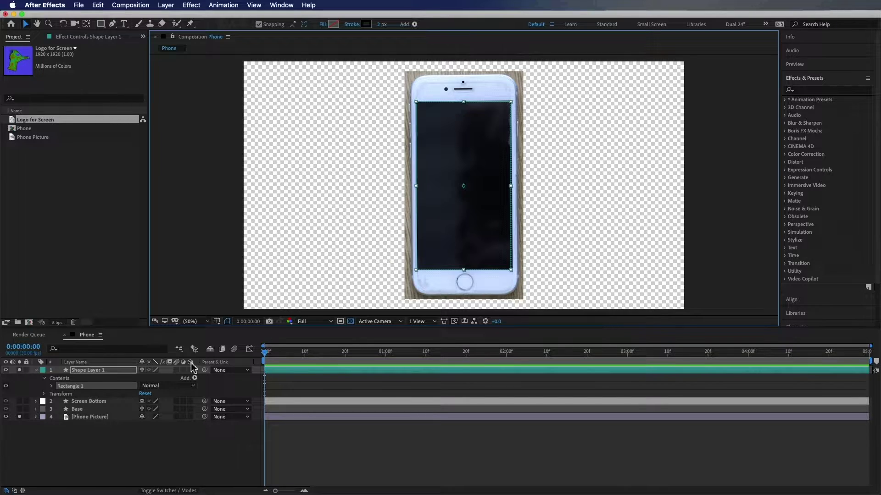
click(89, 448)
click(19, 417)
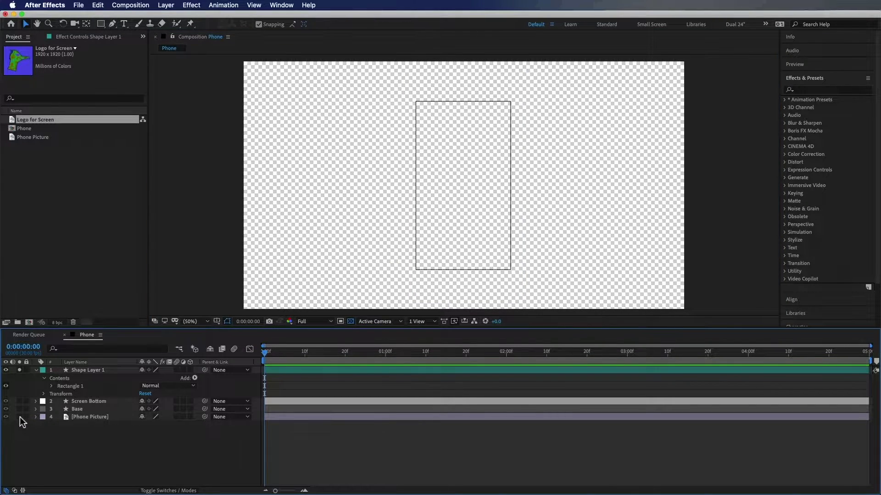
- Turn off solo on the display rectangle's layer and check the outline against the white phone body
click(20, 370)
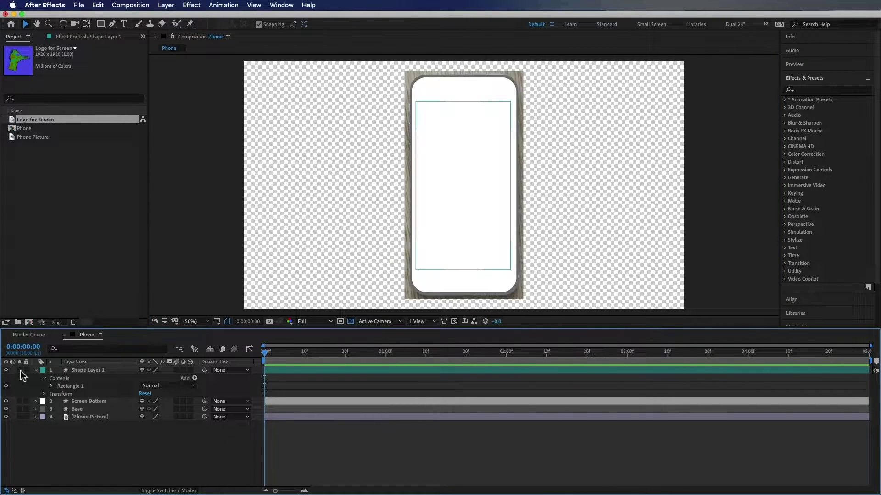
key(slash)
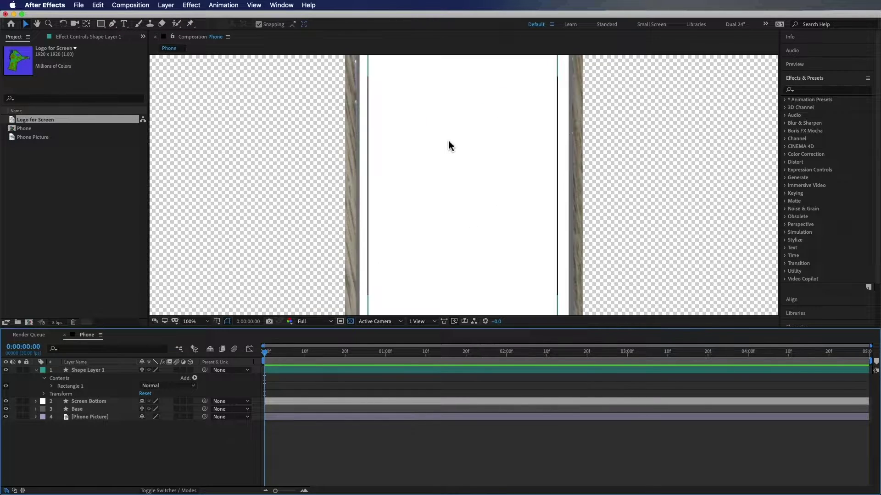
click(110, 369)
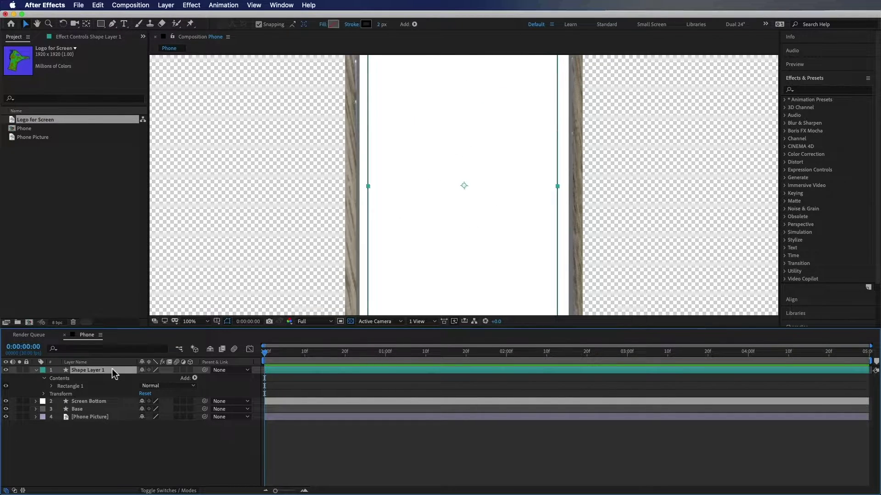
click(118, 454)
key(comma)
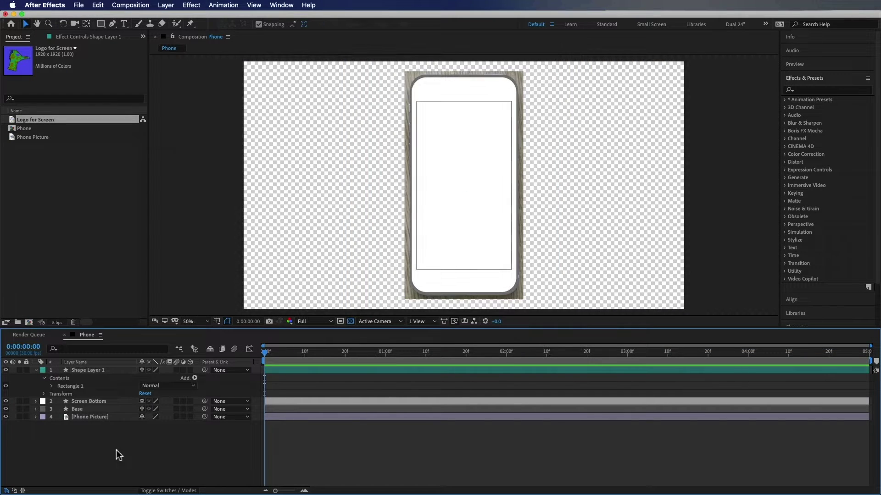
- Hide the display rectangle, Screen Bottom and Base layers so only the phone photo shows
click(108, 409)
shift+click(104, 370)
click(6, 371)
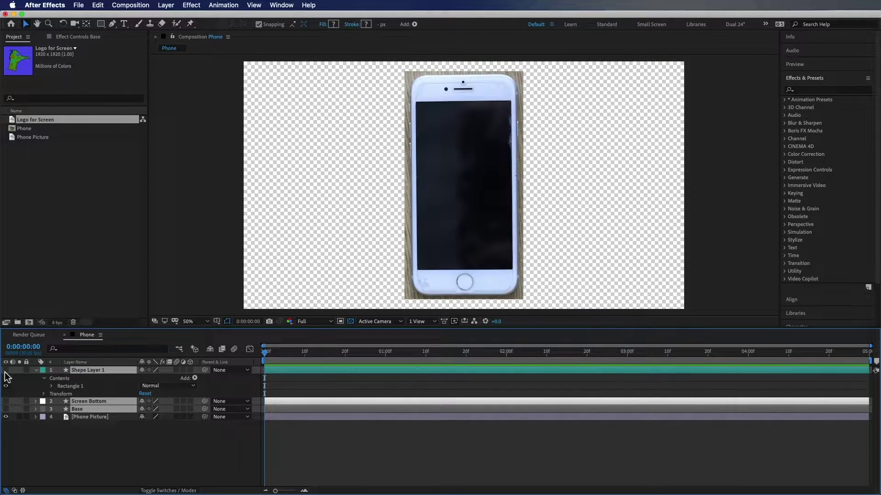
click(95, 458)
- Rename the display rectangle's layer Screen Top, give it a Black label and collapse its properties
click(99, 372)
key(Return)
text(Scre)
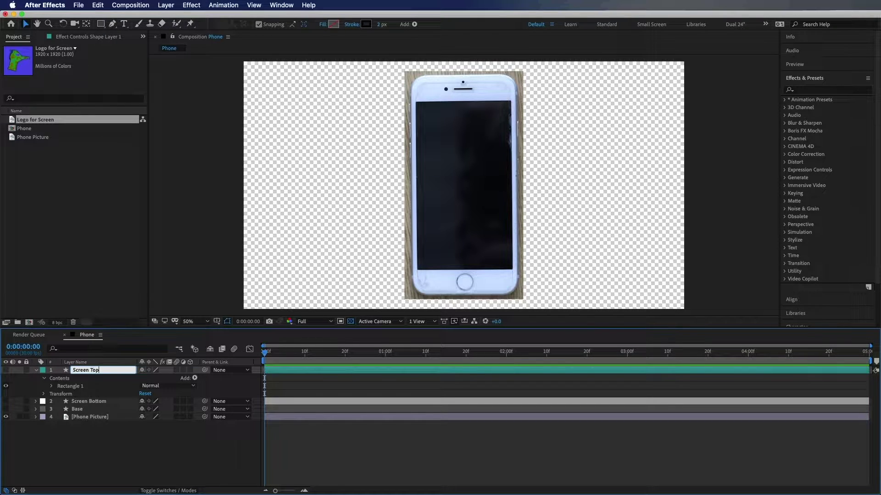
text(en Top)
key(Return)
click(43, 370)
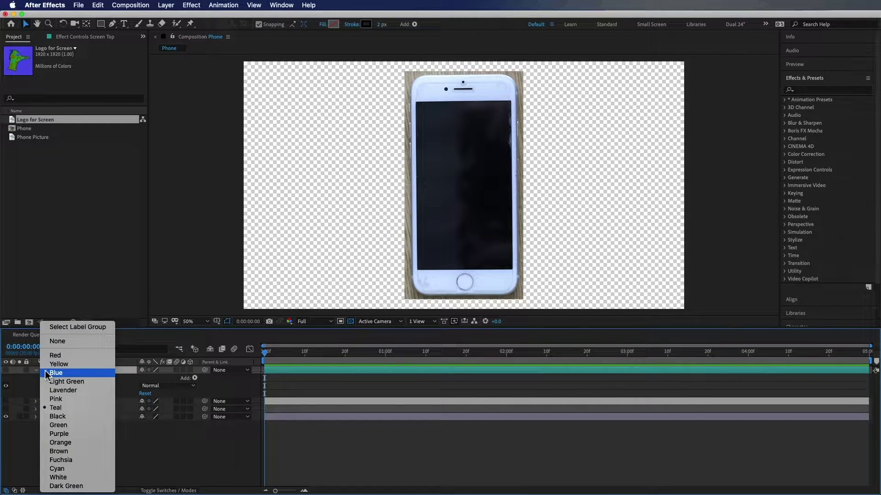
click(57, 417)
click(36, 370)
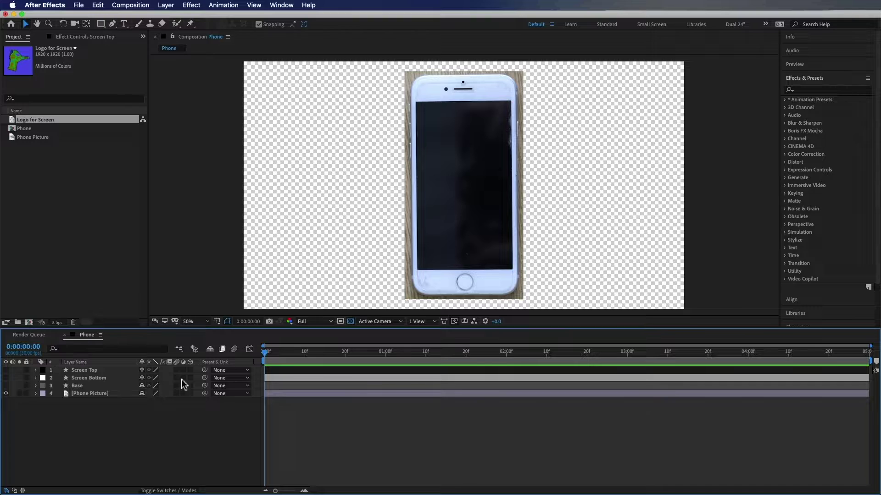
- Draw an unfilled circle with a 2 px grey stroke over the phone's home button on a new shape layer
key(q)
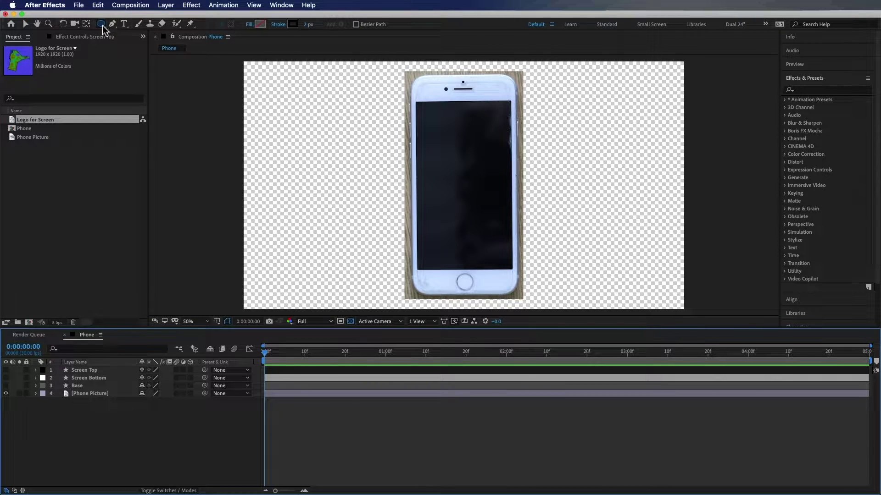
click(292, 25)
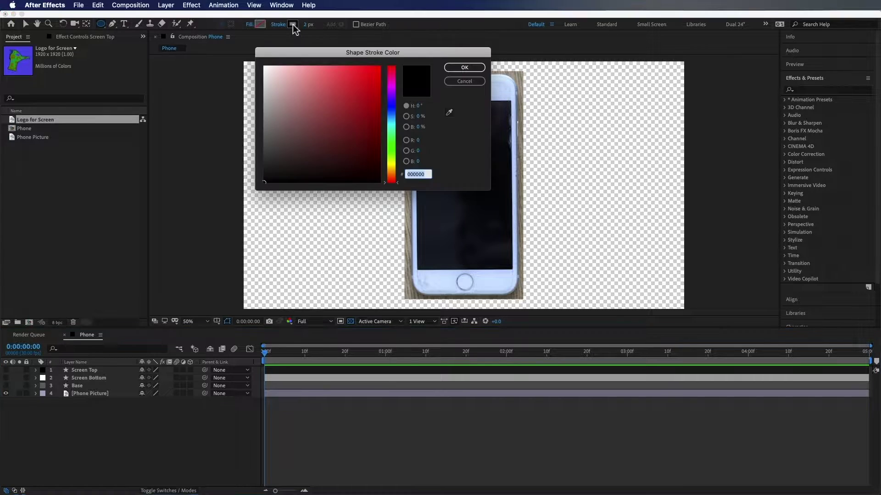
drag(264, 115, 264, 124)
click(464, 68)
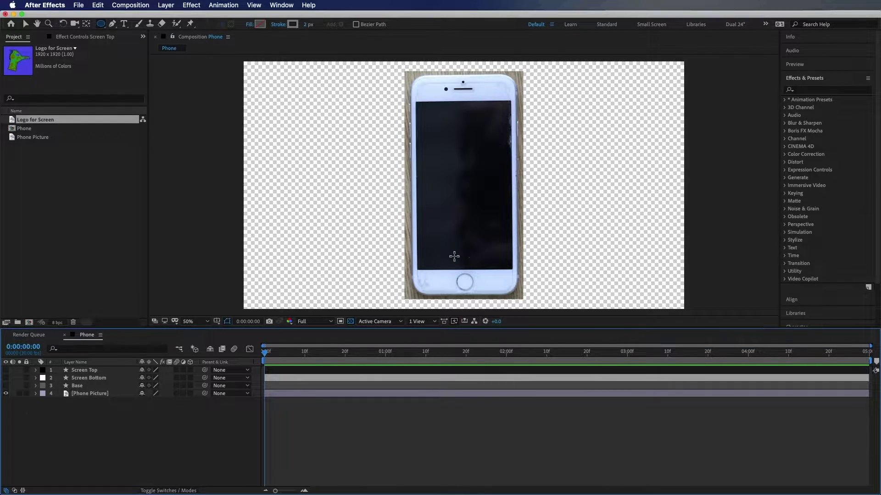
scroll(453, 254, up, 4)
key(h)
drag(482, 262, 487, 83)
drag(479, 220, 472, 102)
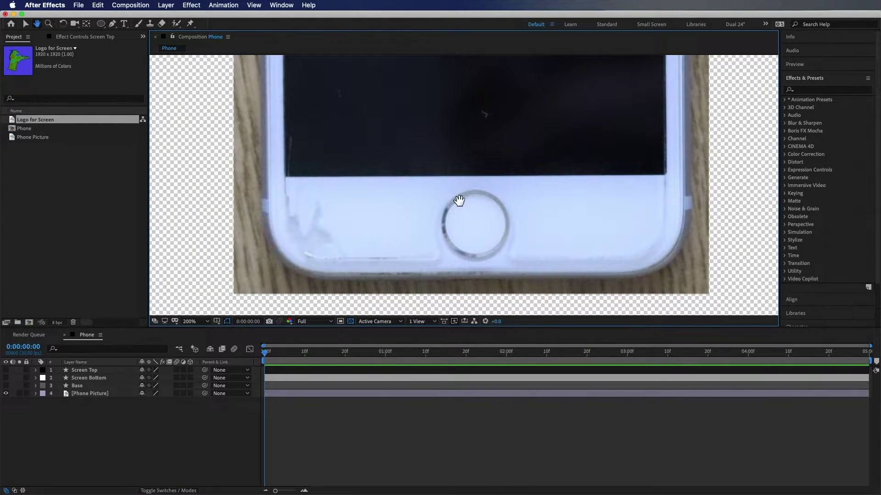
scroll(477, 216, up, 2)
key(q)
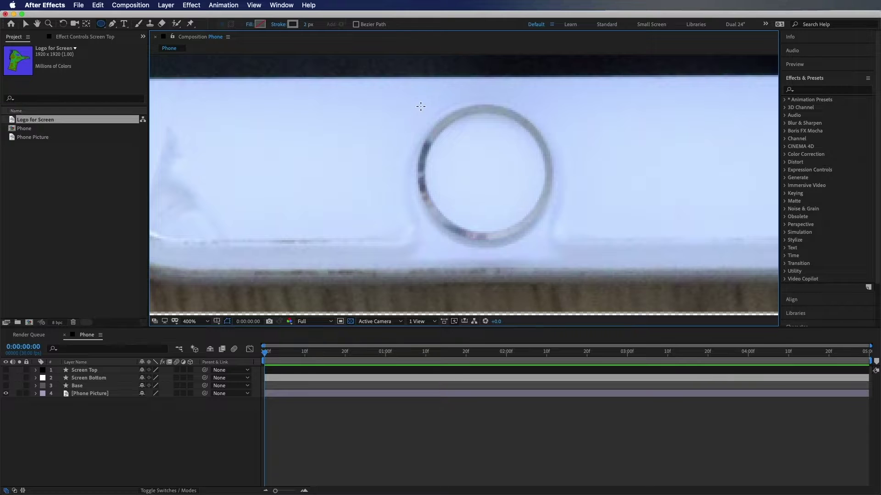
drag(418, 100, 510, 225)
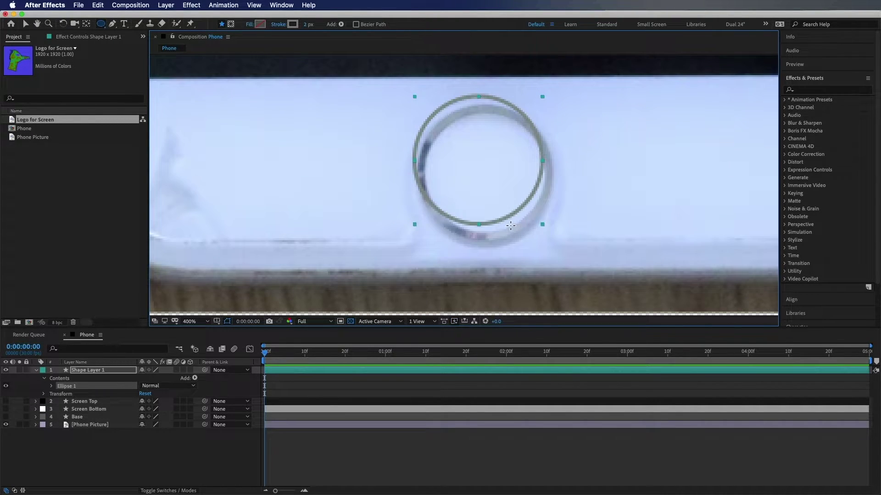
- Move the circle onto the home button's ring and set its stroke width to 4 px
key(v)
drag(479, 156, 484, 165)
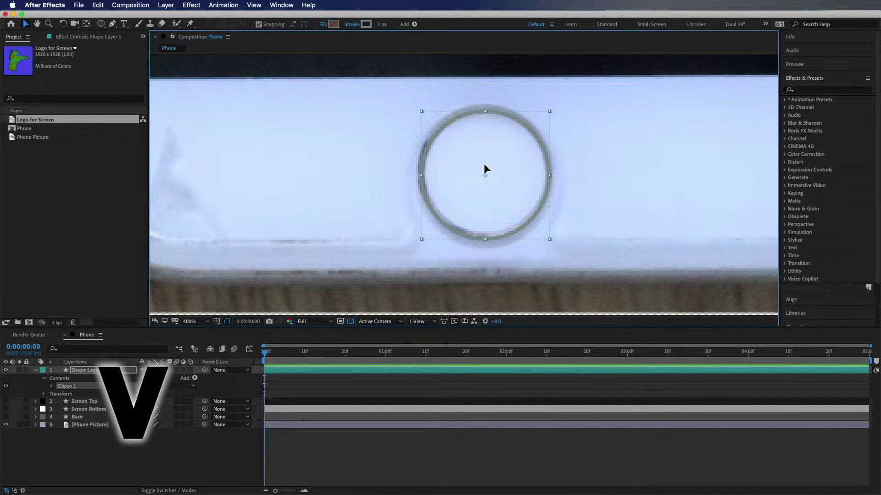
click(380, 25)
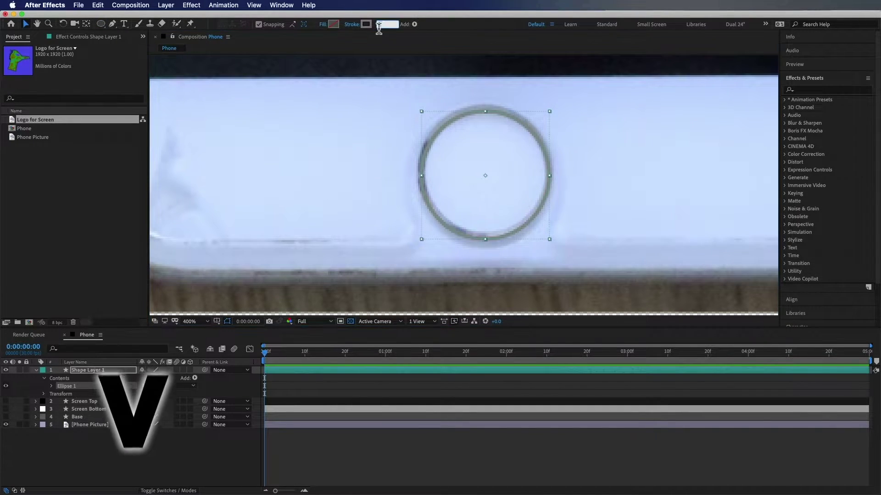
text(3)
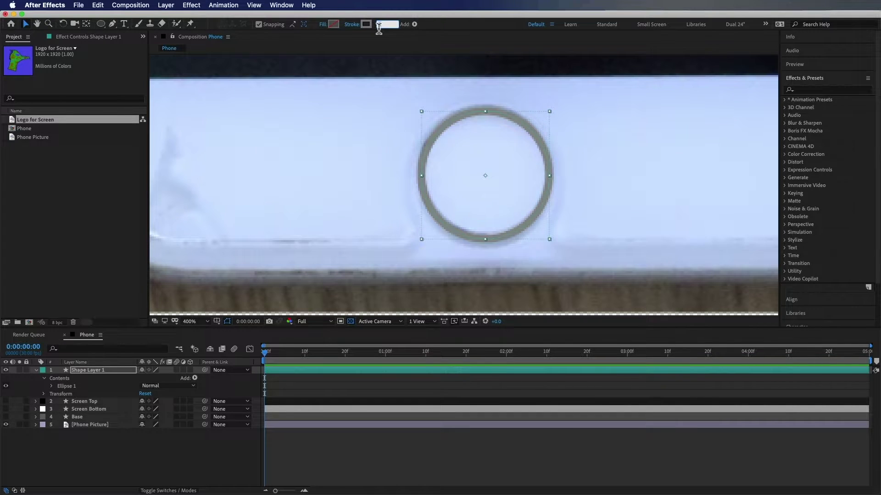
key(Return)
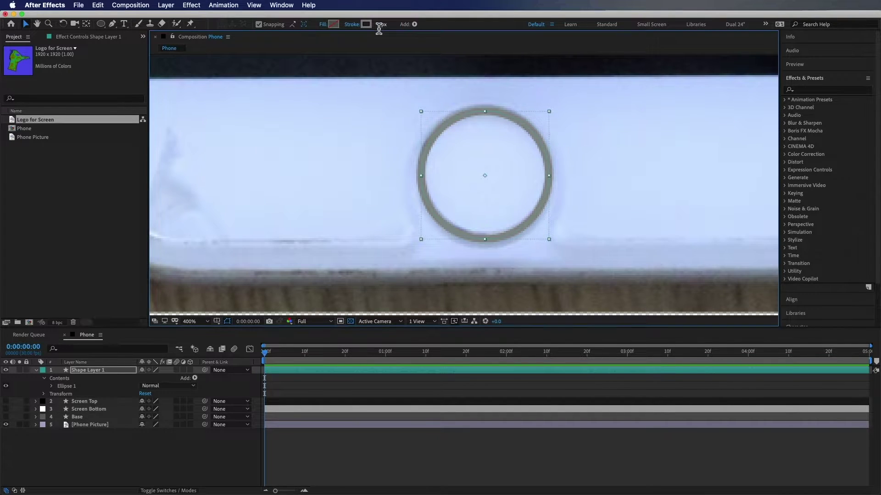
- With no layer selected, set the Ellipse tool's stroke to black at 1 px for the camera and sensor dots
click(128, 456)
key(shift+/)
scroll(452, 71, up, 6)
click(103, 448)
key(q)
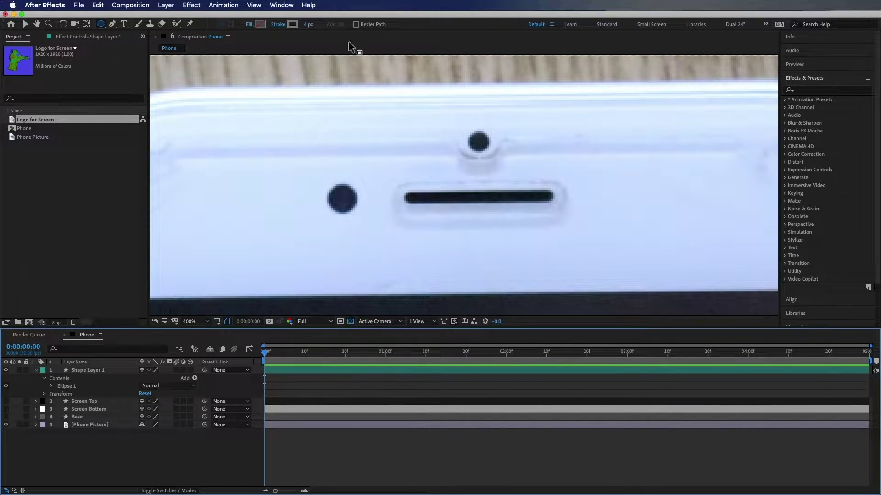
click(293, 24)
mouse_move(377, 110)
mouse_down()
mouse_move(359, 118)
mouse_move(423, 226)
mouse_up()
click(465, 67)
click(307, 25)
key(Return)
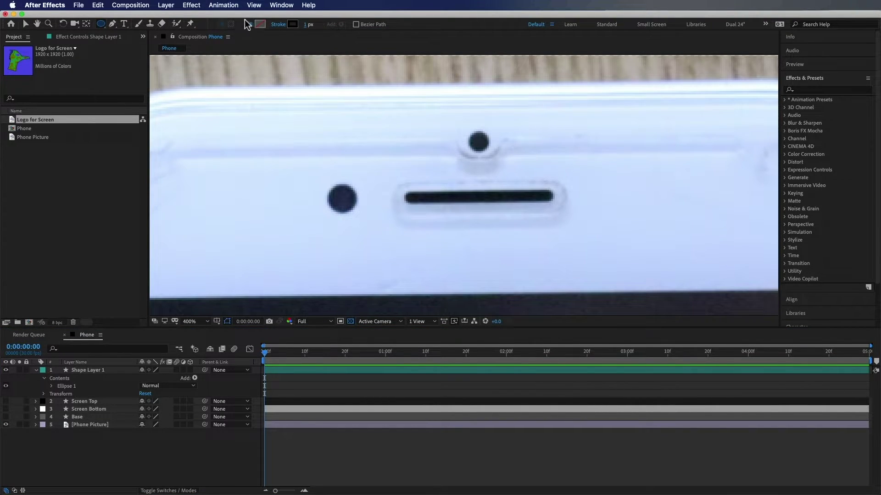
- Set the fill to black and draw a circle over the dot beside the speaker slot
click(260, 24)
drag(297, 121, 511, 163)
click(465, 67)
key(period)
drag(389, 157, 446, 165)
key(v)
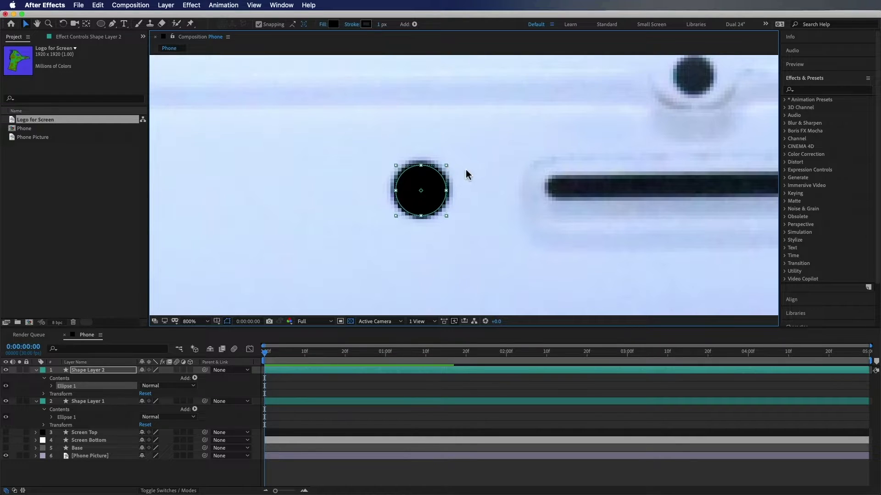
- Duplicate the black circle's layer and move the copy over the smaller dot above the speaker slot
click(106, 371)
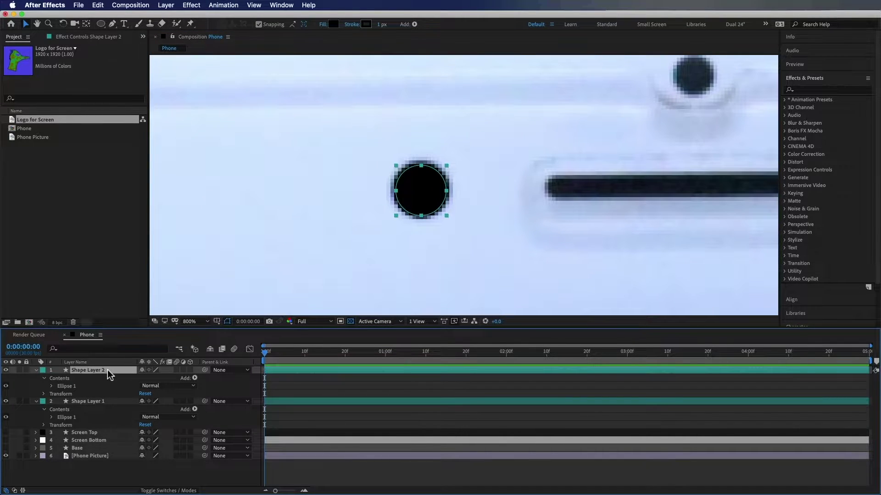
key(super+d)
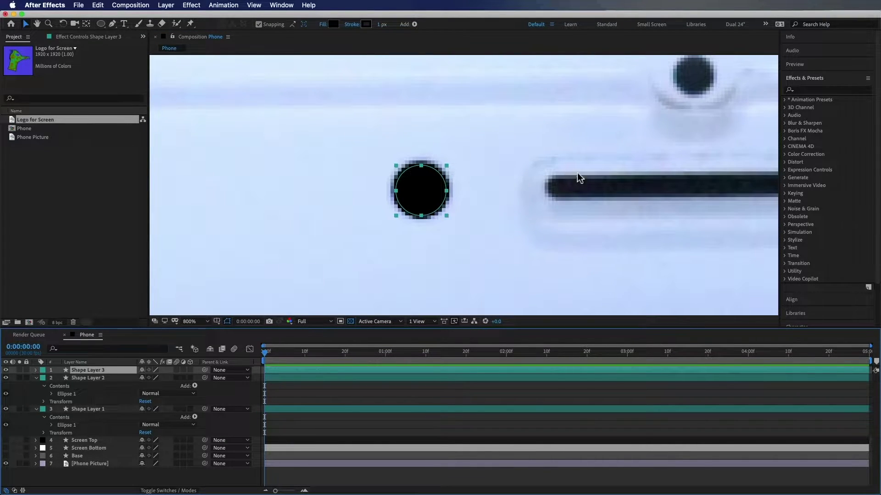
drag(565, 178, 411, 236)
drag(272, 247, 553, 145)
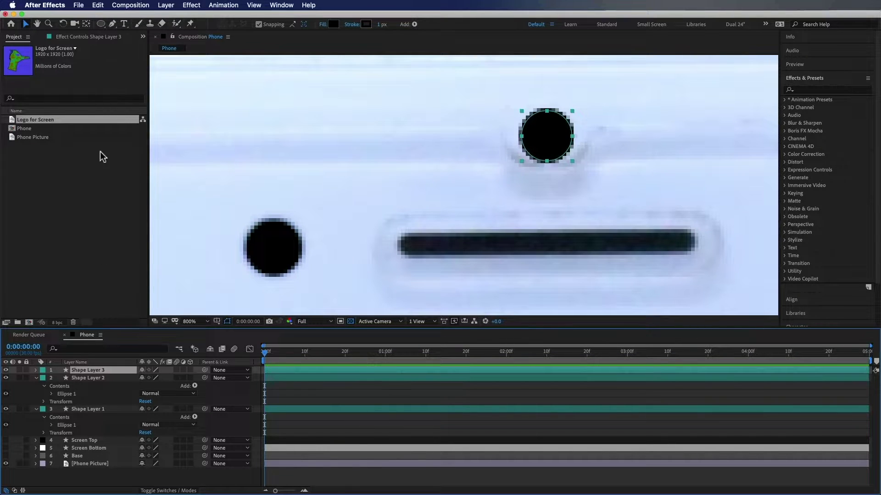
- Scale the duplicate circle down and reposition it to match the small dot above the speaker slot
click(87, 25)
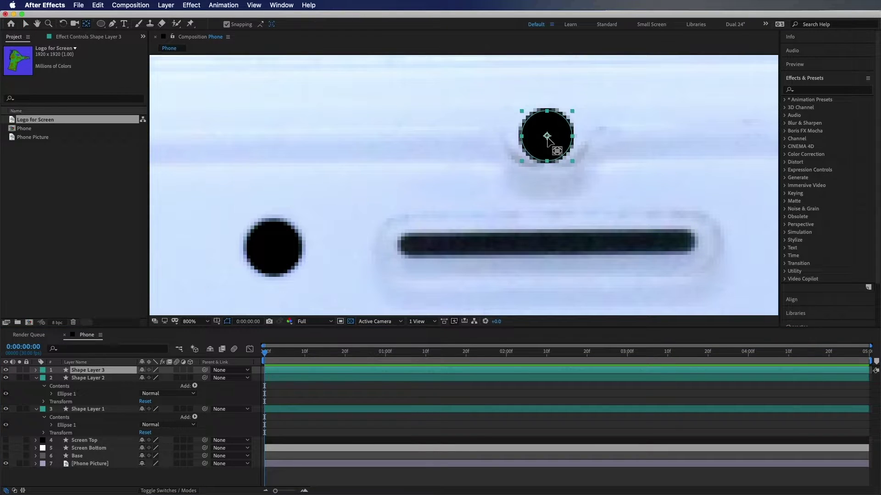
key(v)
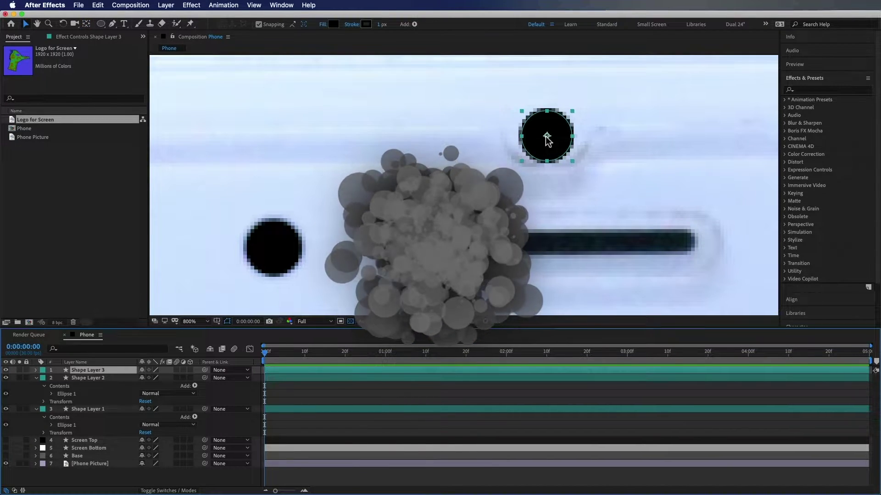
drag(572, 111, 550, 135)
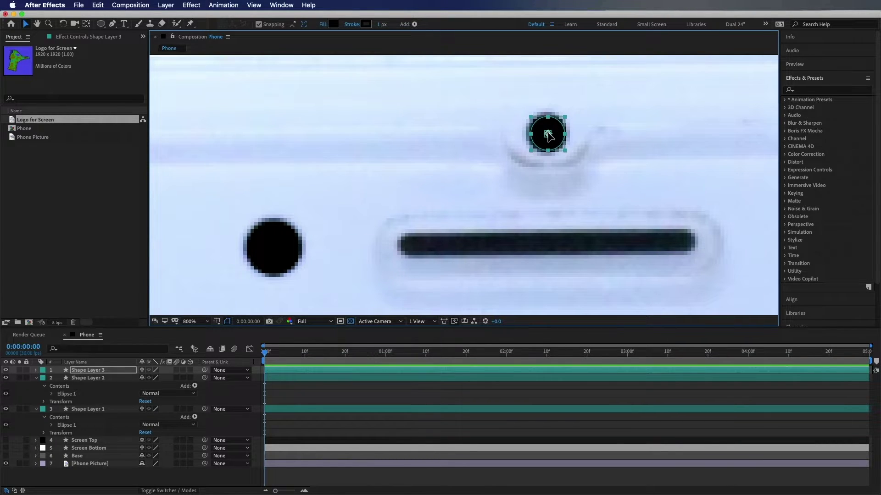
- With no layer selected, draw a straight horizontal Pen line along the speaker slot and set its fill to none
click(115, 483)
key(g)
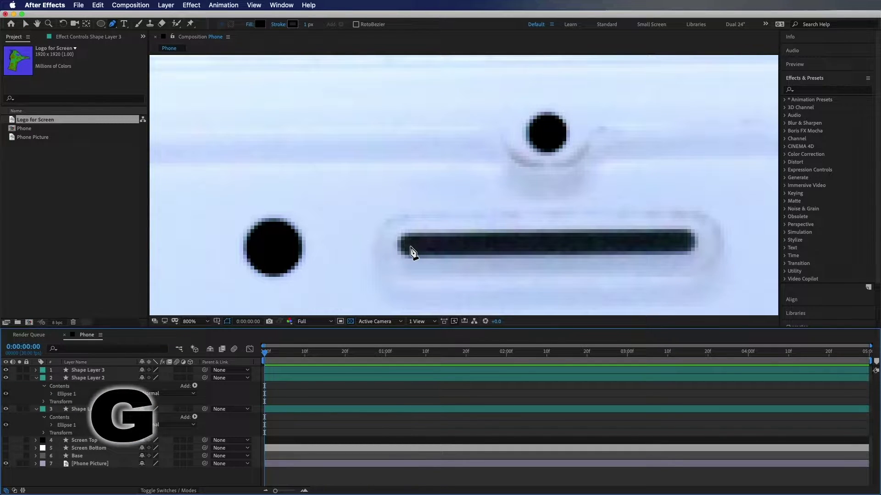
click(410, 246)
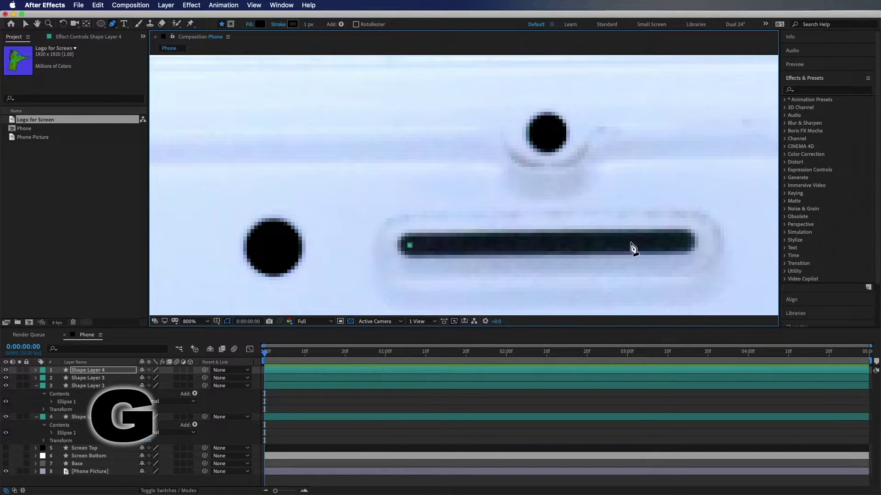
click(685, 246)
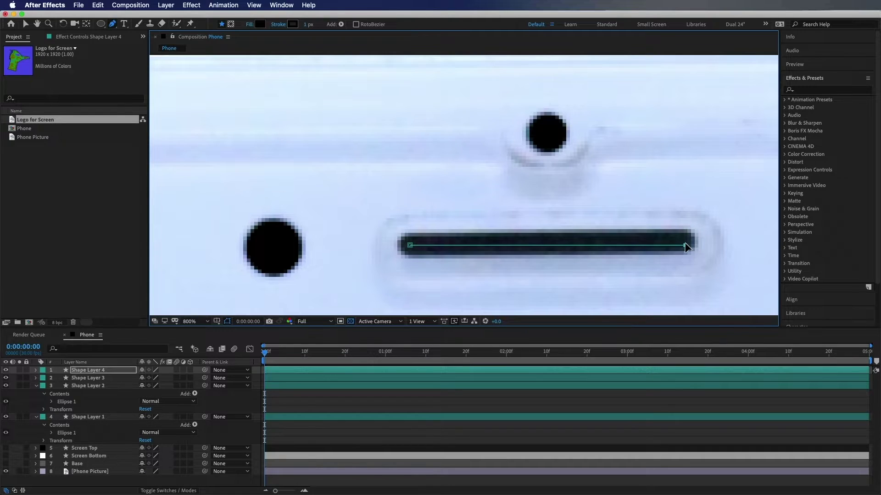
click(249, 24)
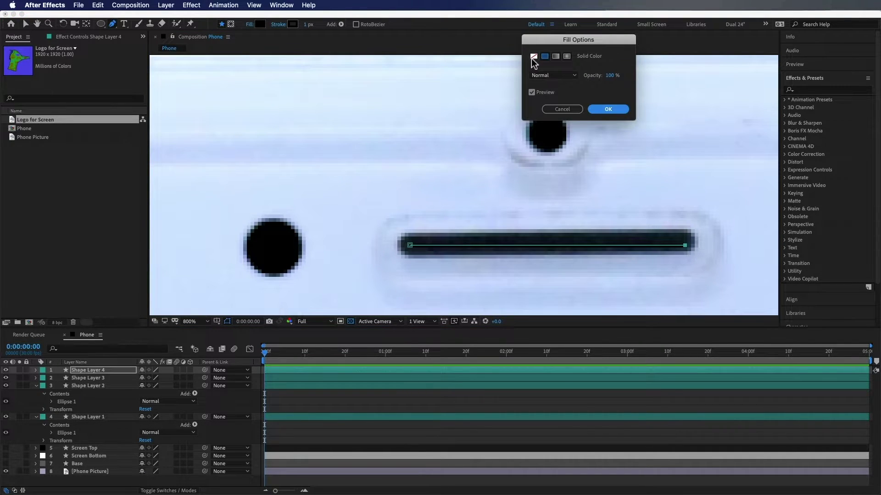
click(534, 57)
click(607, 108)
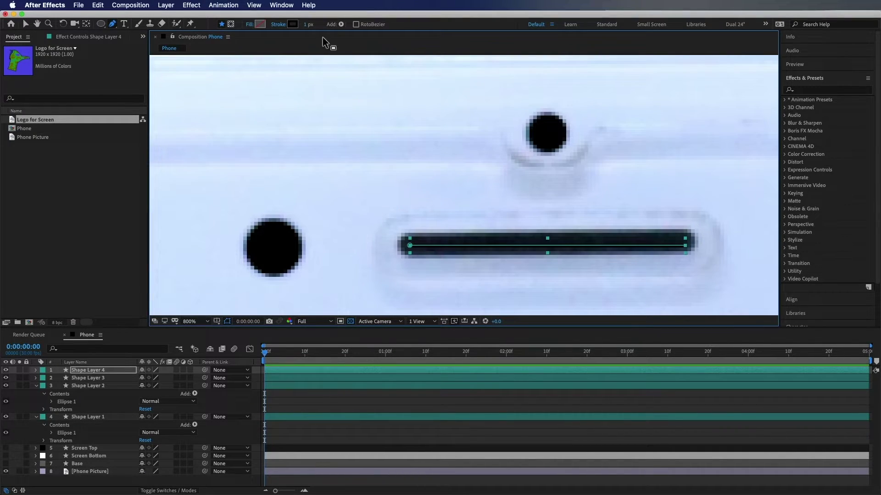
- Set the speaker line's stroke width to 6 px and nudge the line up to centre it on the slot
click(309, 26)
text(6)
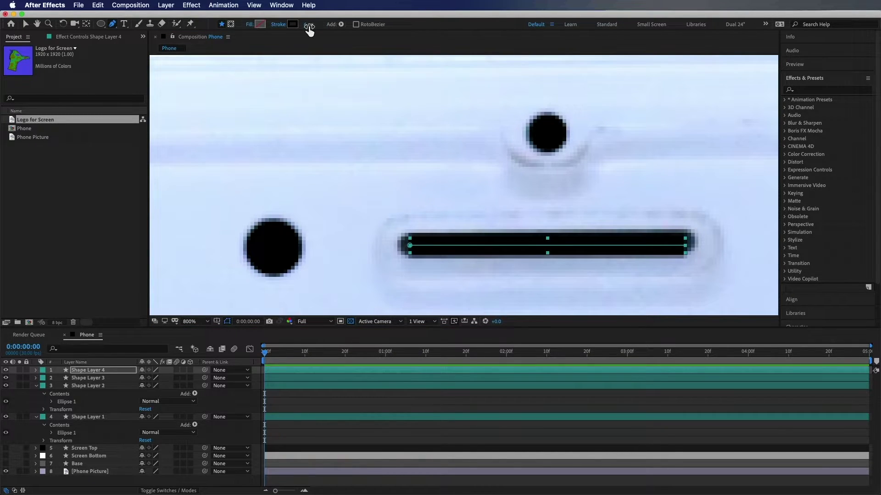
key(Return)
key(v)
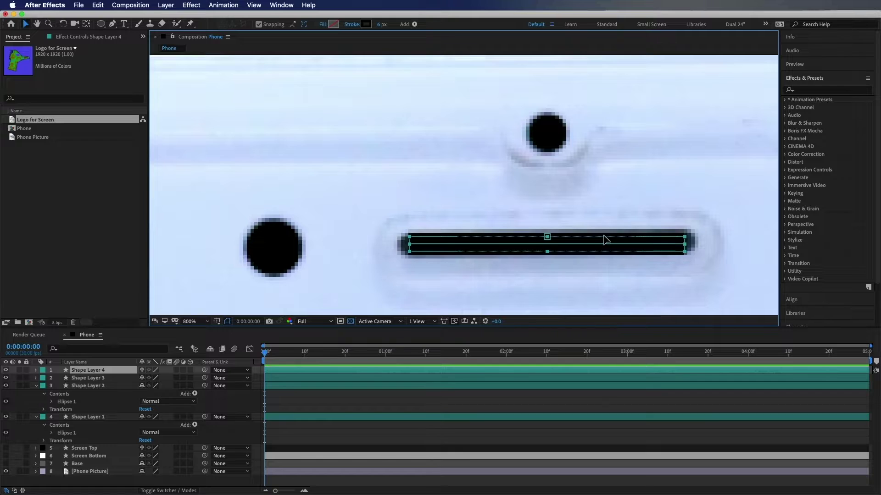
- Give the speaker line's stroke rounded ends by setting its Line Cap to Round Cap
click(134, 348)
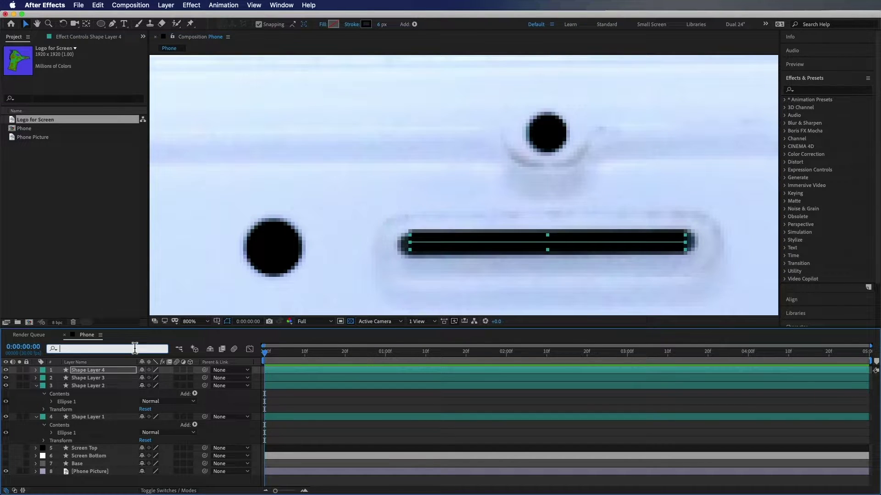
text(cap)
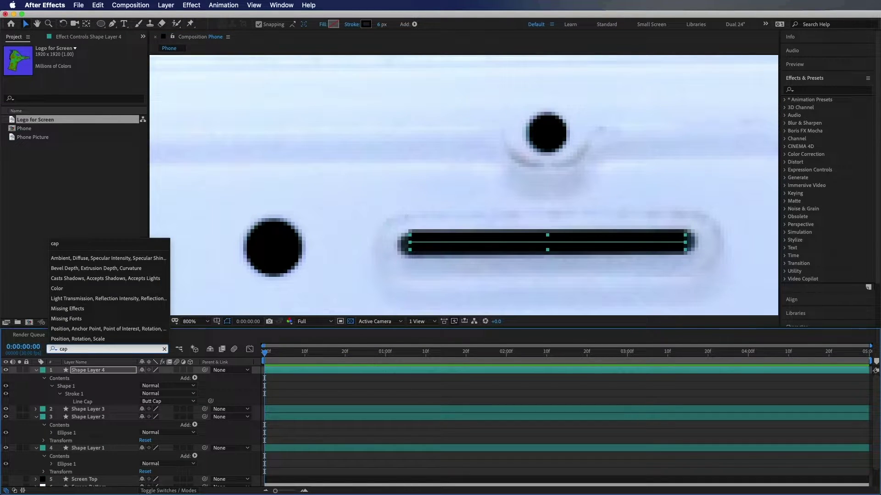
click(169, 402)
click(182, 419)
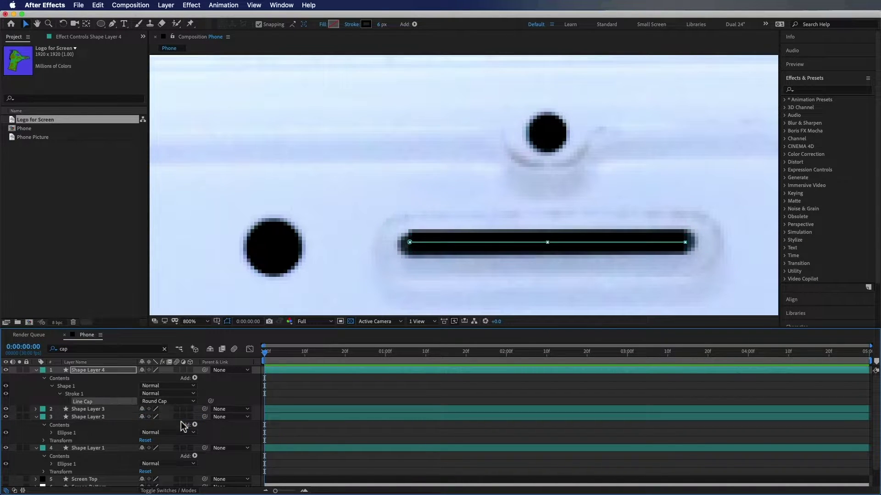
- Rename the four shape layers, from the top of the stack down, as Speaker, Camera, Sensor and Home Button
key(shift+/)
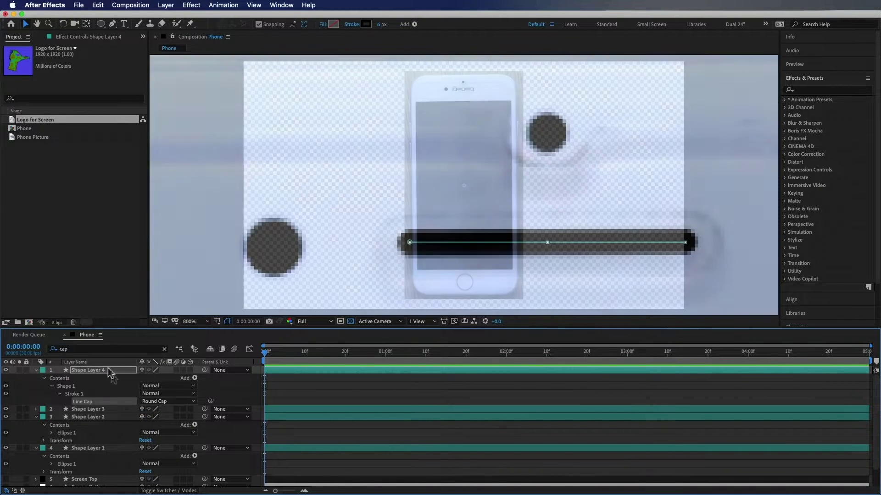
click(111, 370)
key(Return)
text(Speaker)
key(Return)
key(super+Down)
key(Return)
text(Camera)
key(Return)
key(super+Down)
key(Return)
text(Sensor)
key(Return)
key(super+Down)
key(Return)
text(Home Button)
key(Return)
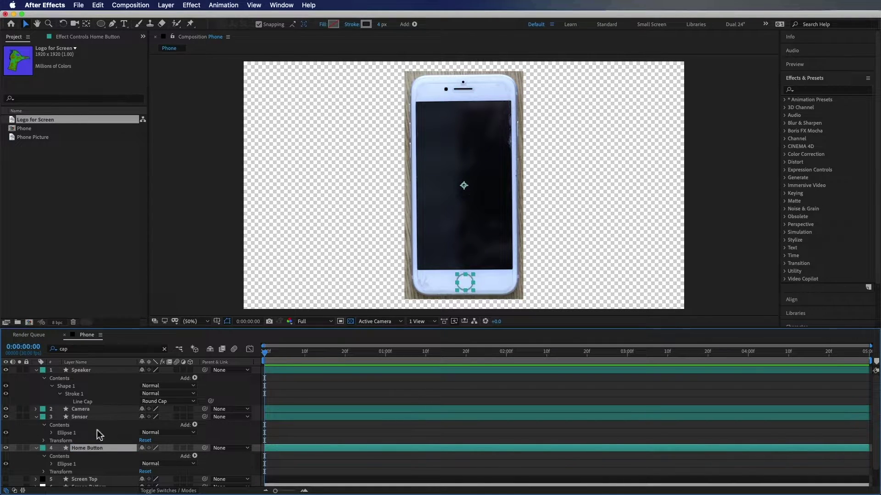
- Pre-compose the Speaker, Camera, Sensor and Home Button layers together as "Home Button, Speaker, Etc."
shift+click(98, 372)
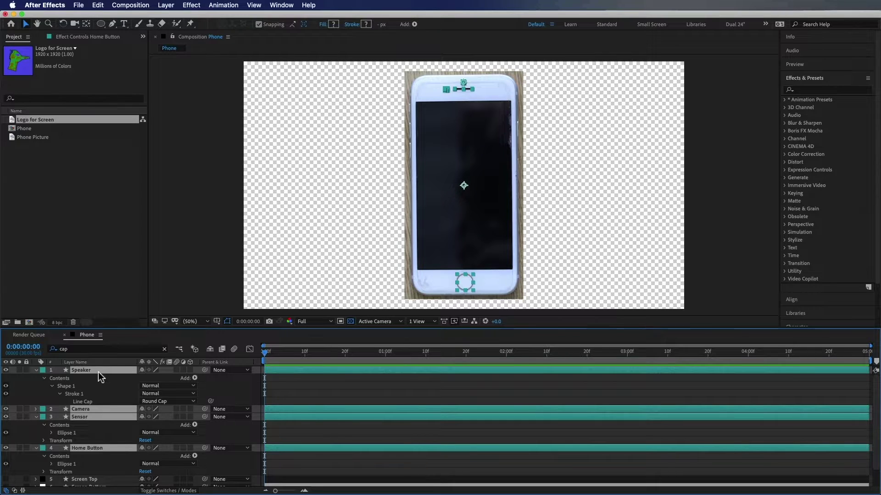
key(super+shift+c)
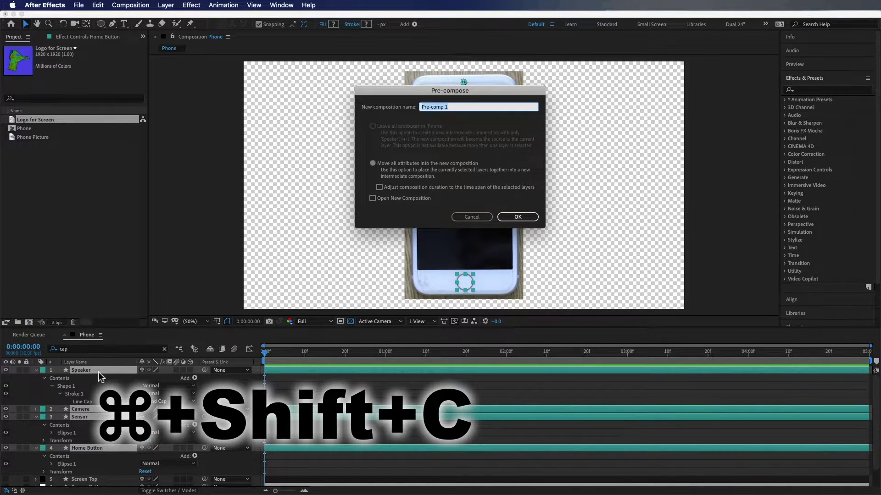
text(Home Button, Speaker, Etc)
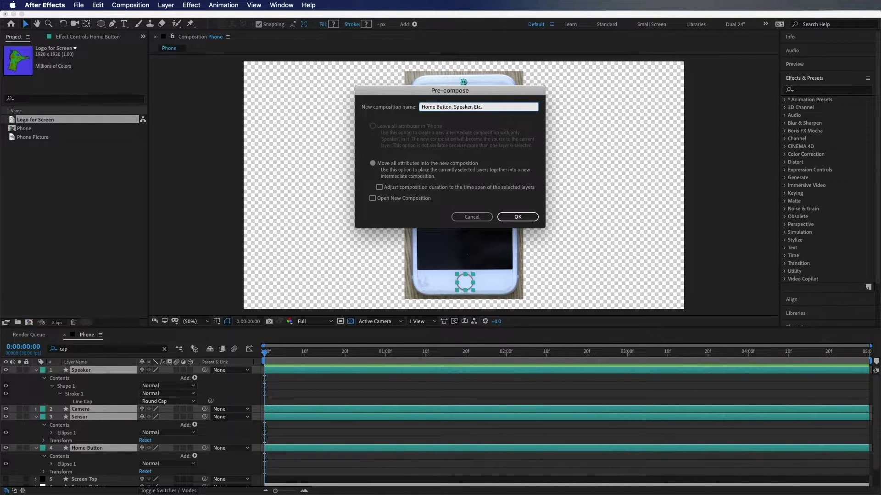
key(Return)
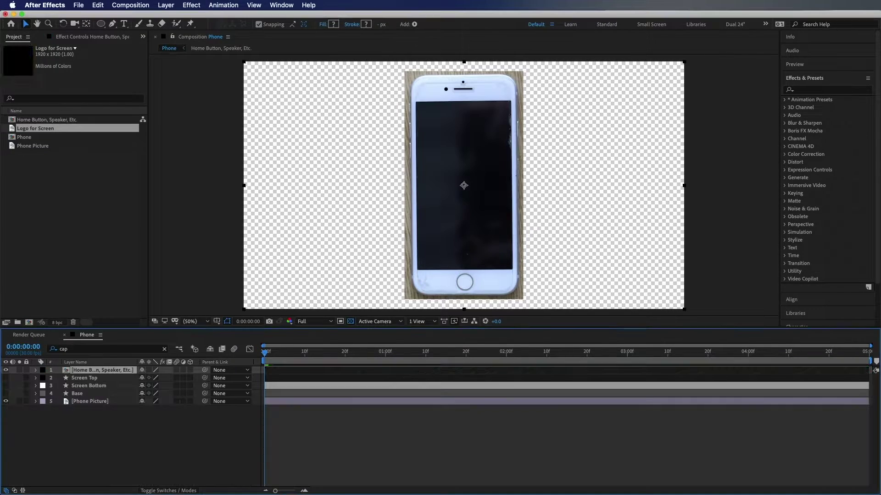
- Hide the Phone Picture layer and make the Base, Screen Bottom and Screen Top layers visible
click(61, 435)
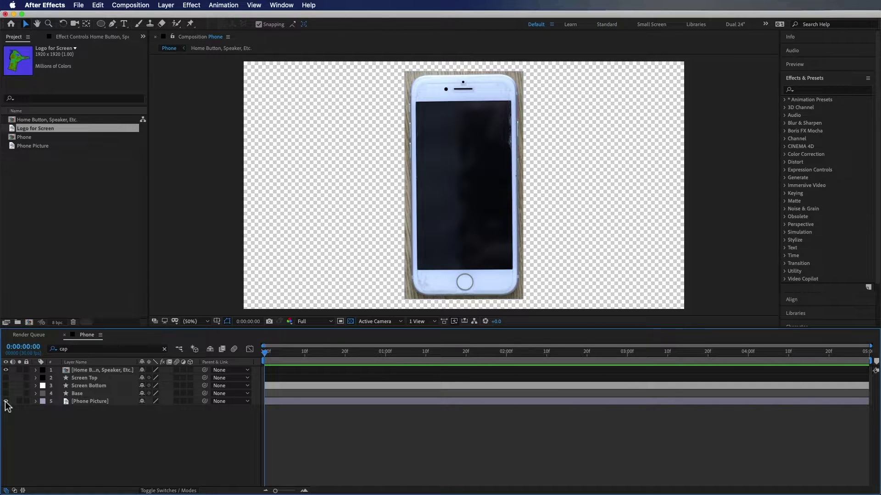
click(6, 401)
drag(6, 394, 6, 378)
click(373, 216)
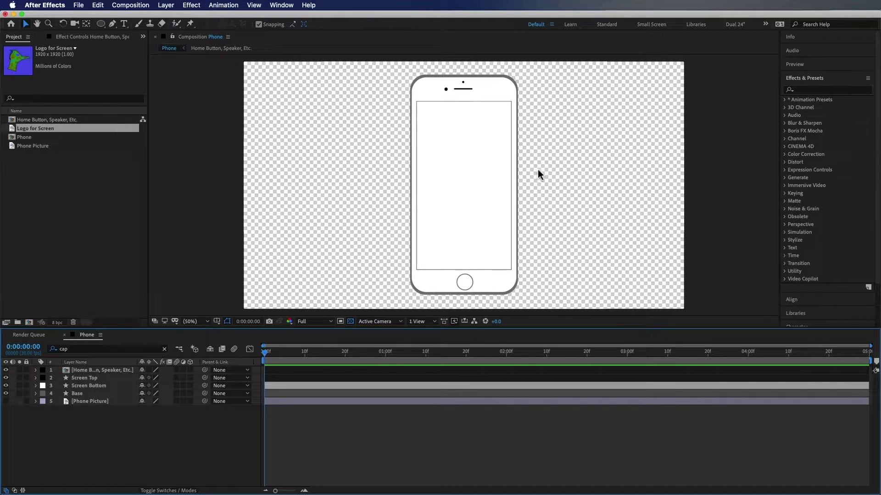
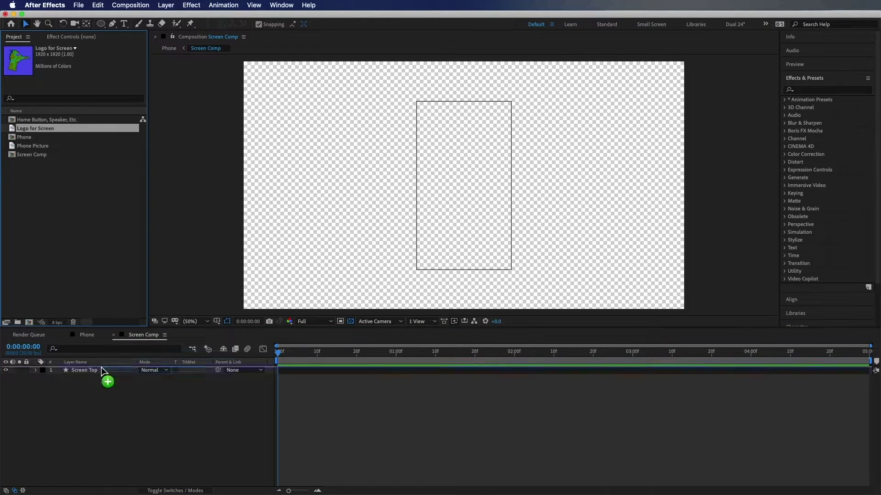
- Scale the Logo for Screen layer to 23% and create a 1920 x 1080 px solid in blue sampled from the logo's background
key(s)
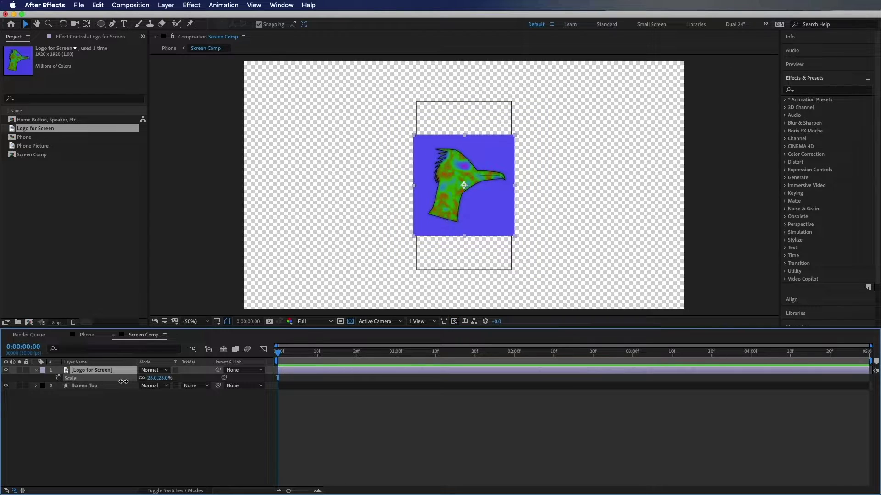
right_click(93, 389)
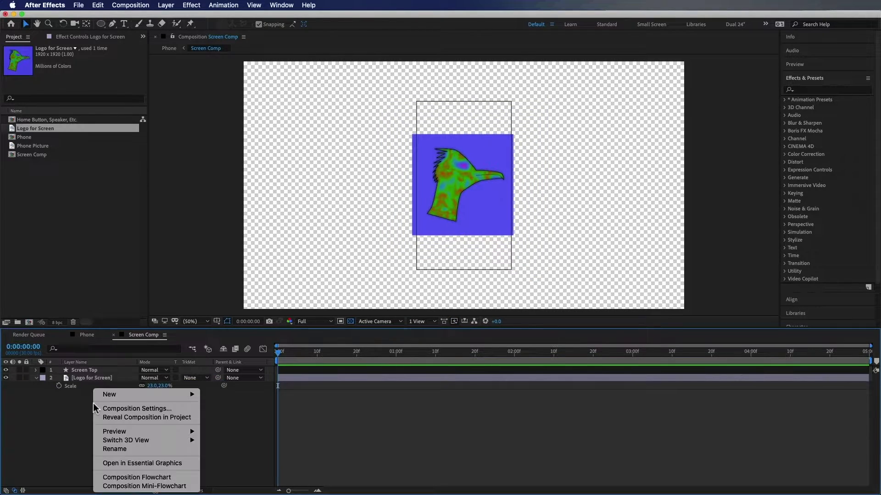
mouse_move(143, 396)
click(257, 418)
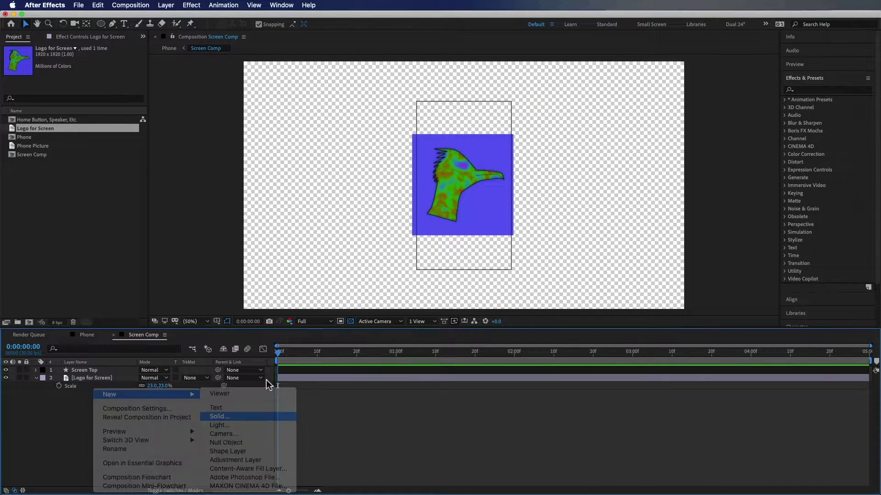
click(225, 235)
click(479, 216)
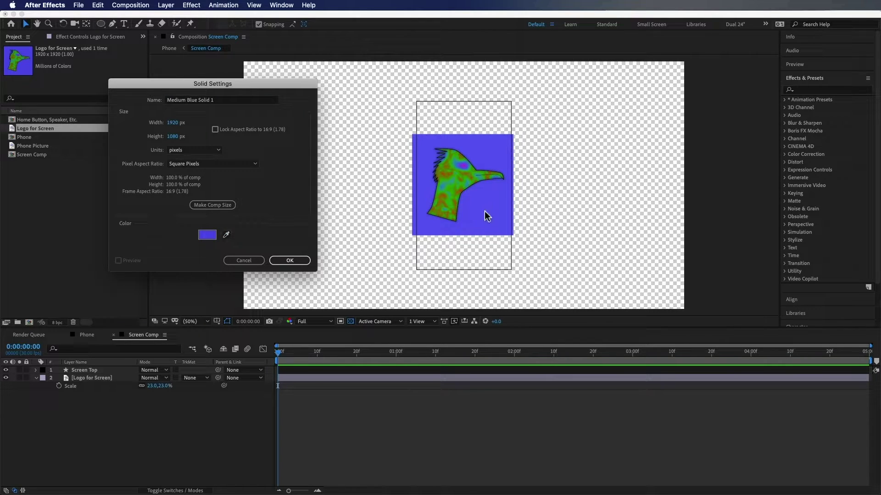
click(290, 260)
- Place the blue solid beneath the Logo for Screen layer and pre-compose the two layers as Logo
mouse_move(130, 376)
mouse_down()
mouse_move(128, 440)
mouse_move(120, 380)
mouse_up()
key(super+shift+c)
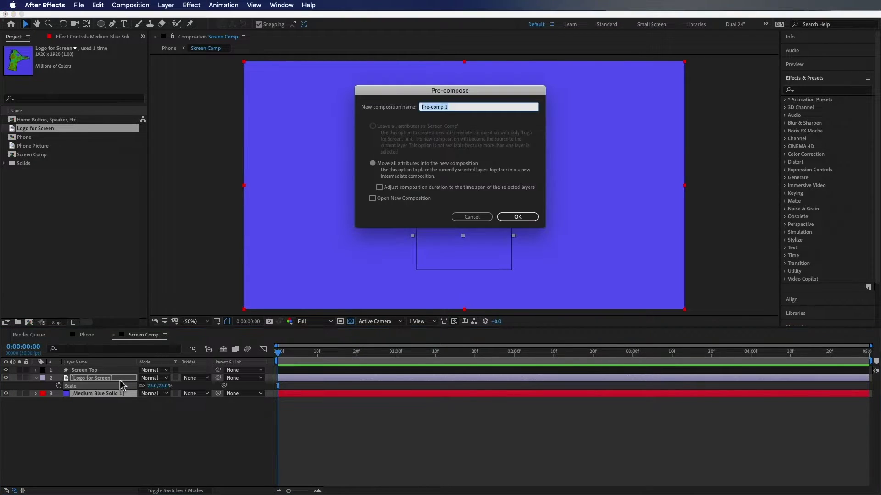
text(Logo)
key(Return)
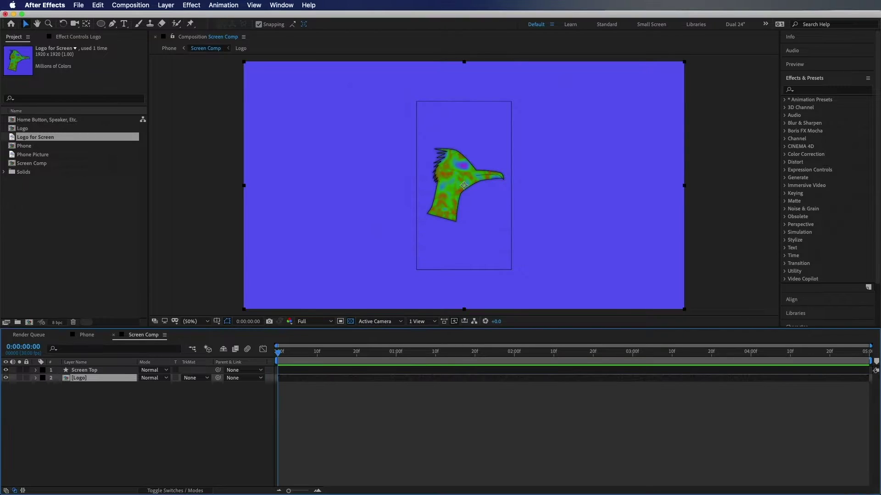
- Auto-trace the Screen Top layer to generate mask paths from the screen outline
click(107, 371)
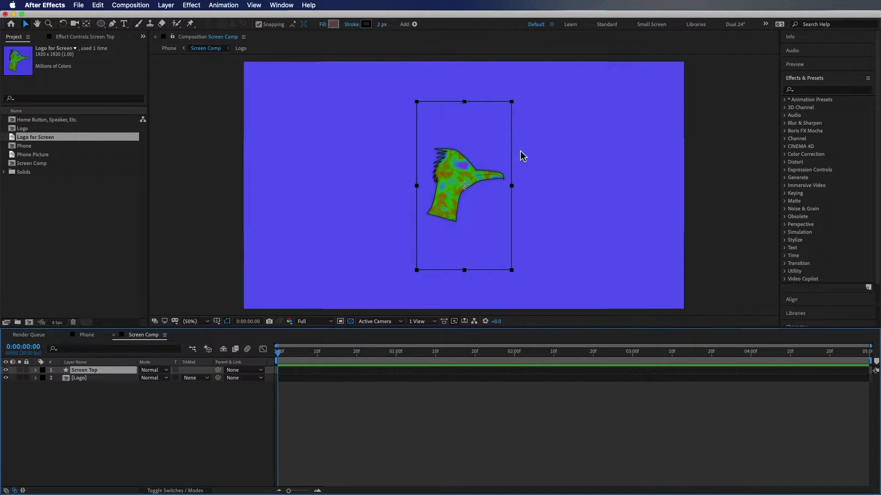
click(165, 5)
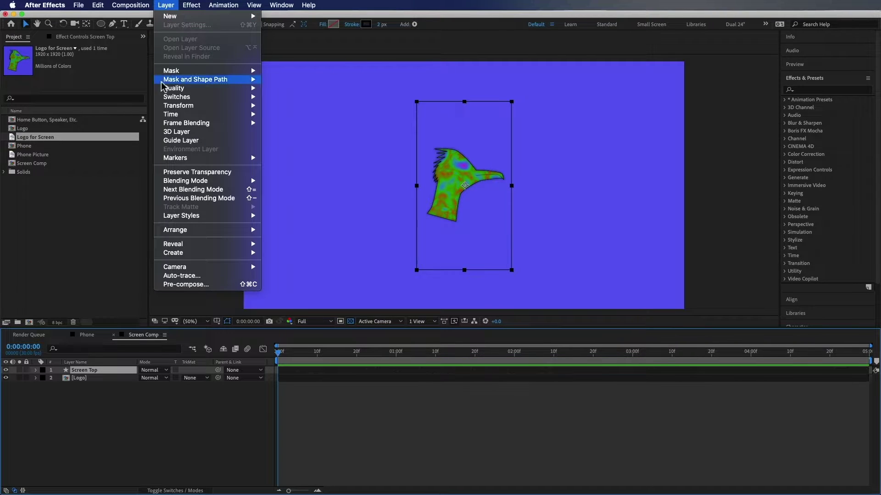
click(182, 276)
click(278, 263)
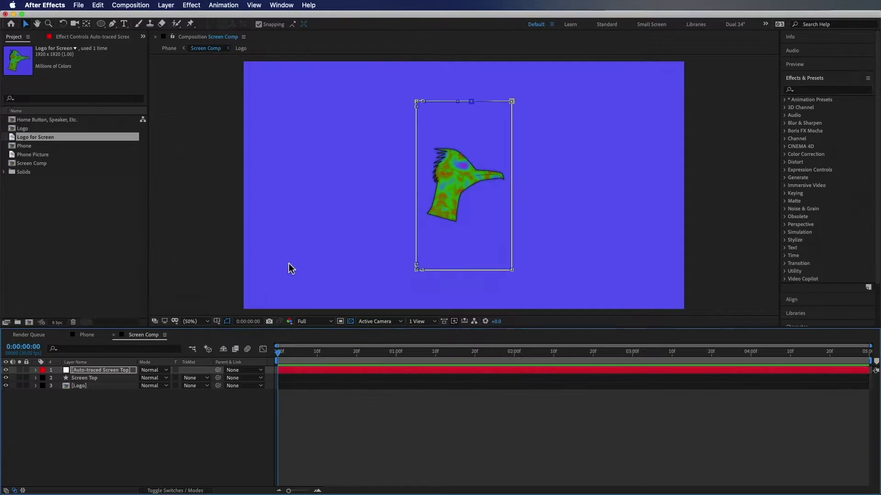
- Reveal the auto-traced layer's mask paths and examine how they follow the corners of the screen outline
click(109, 372)
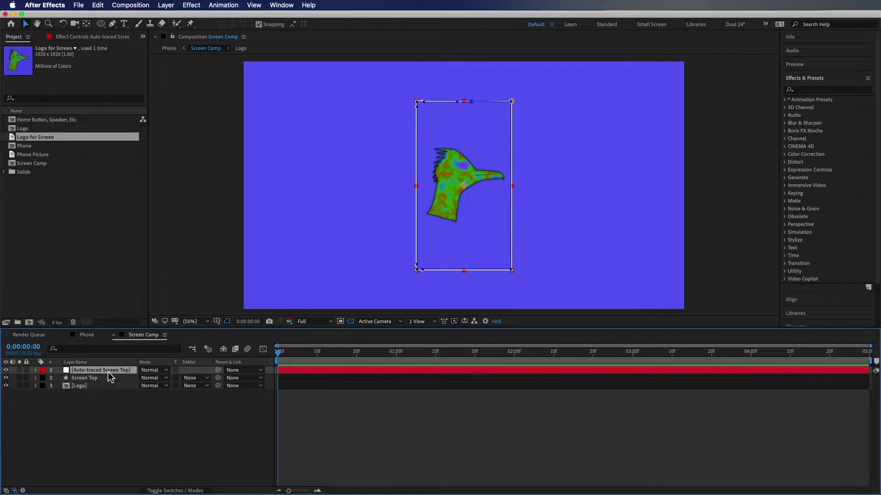
key(m)
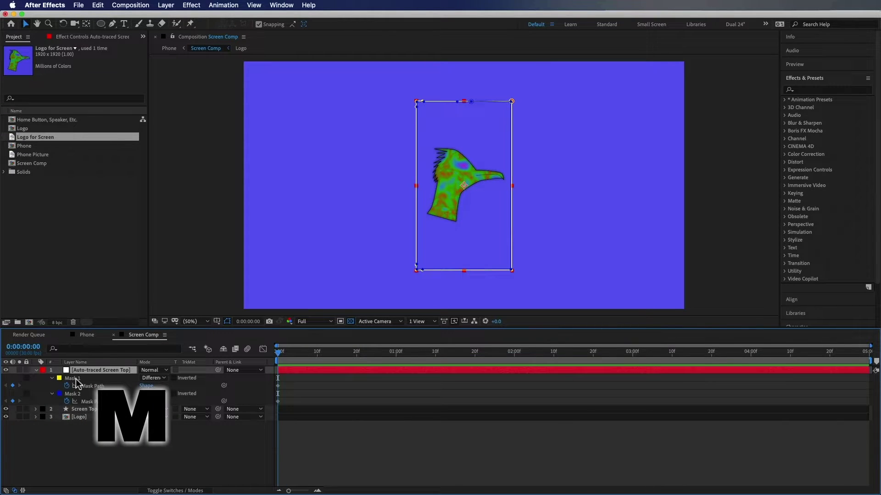
scroll(365, 155, up, 4)
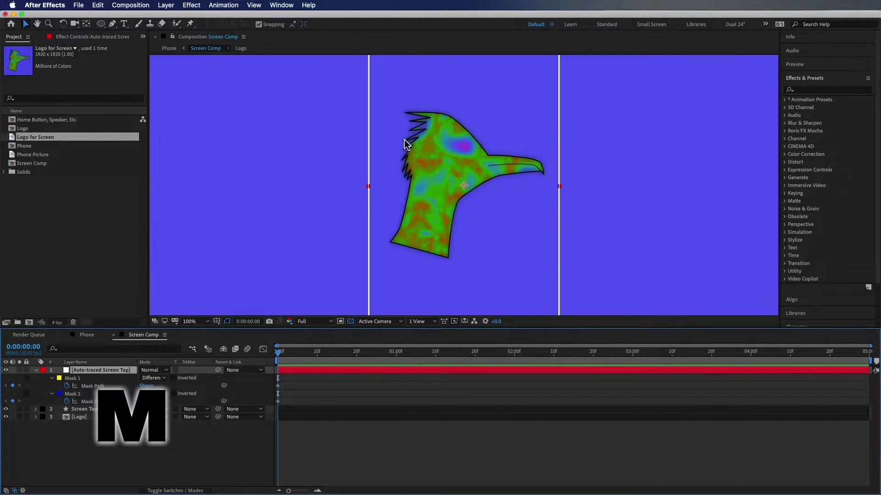
scroll(348, 176, up, 10)
key(v)
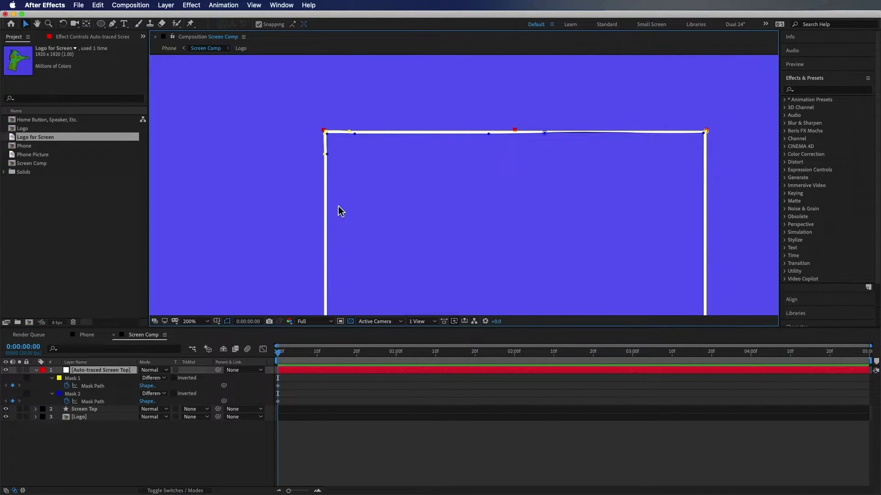
scroll(389, 256, down, 4)
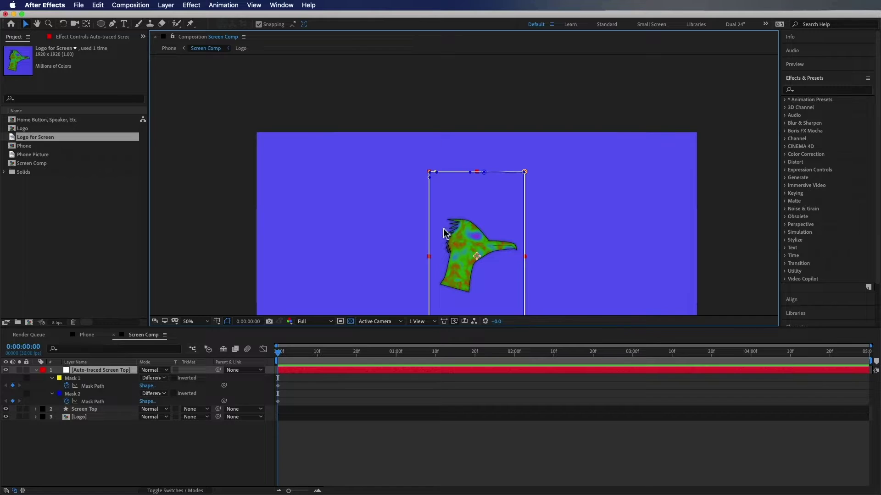
scroll(418, 165, up, 2)
scroll(337, 176, up, 2)
scroll(317, 158, up, 2)
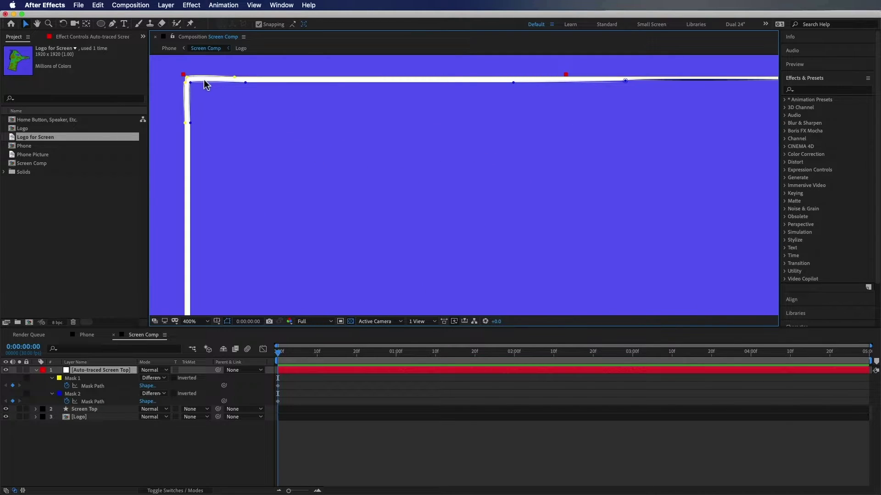
- Copy Mask 1 from the auto-traced layer onto the Logo layer to crop it to the screen outline
click(88, 380)
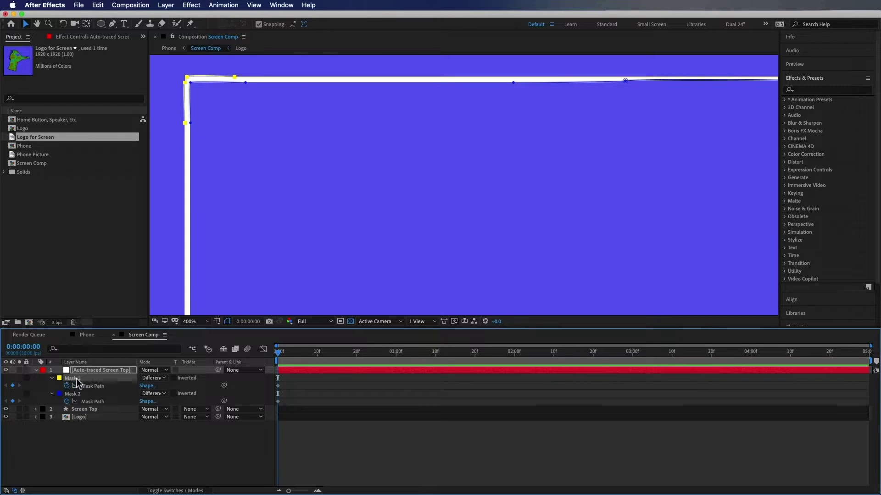
key(shift+/)
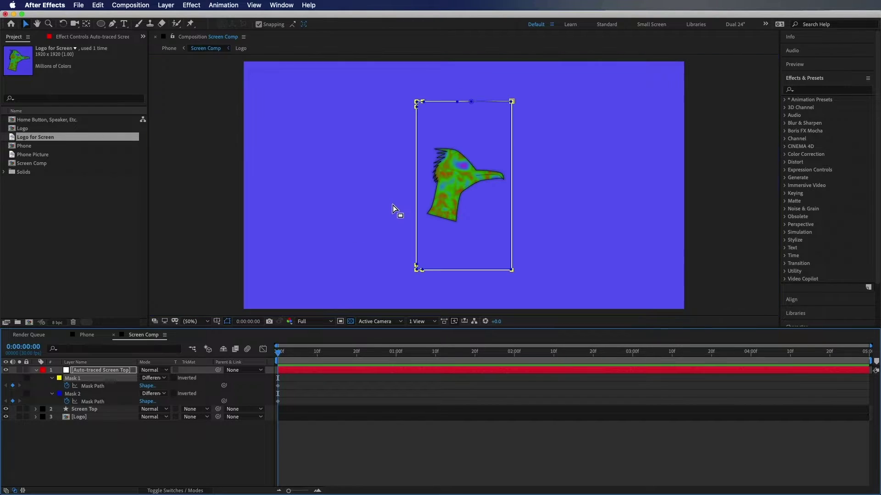
click(94, 418)
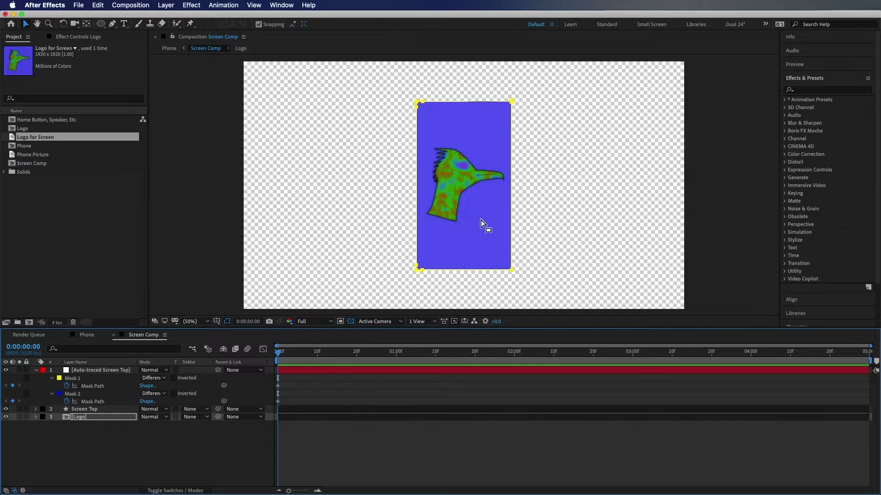
click(179, 455)
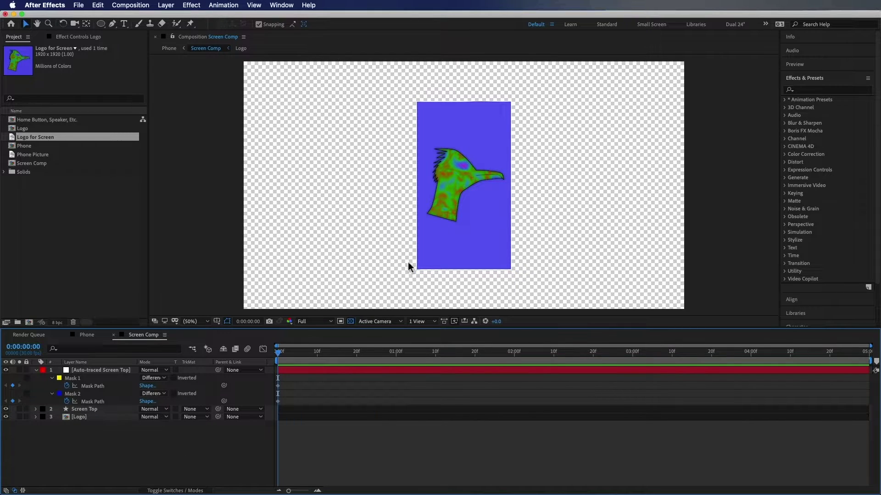
- Hide the Auto-traced Screen Top layer in Screen Comp
click(87, 370)
click(5, 370)
click(69, 437)
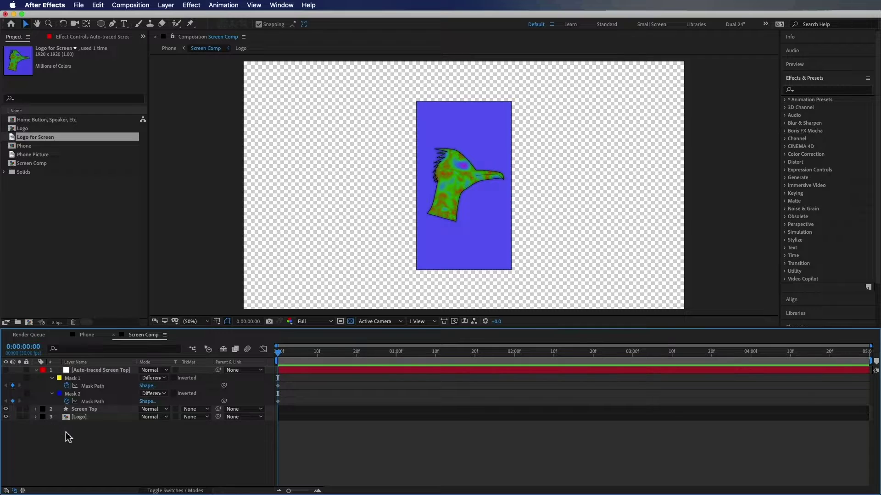
- In the Phone comp, show the Phone Picture layer and shift it sideways until the photo stands fully beside the vector phone for comparison
click(87, 335)
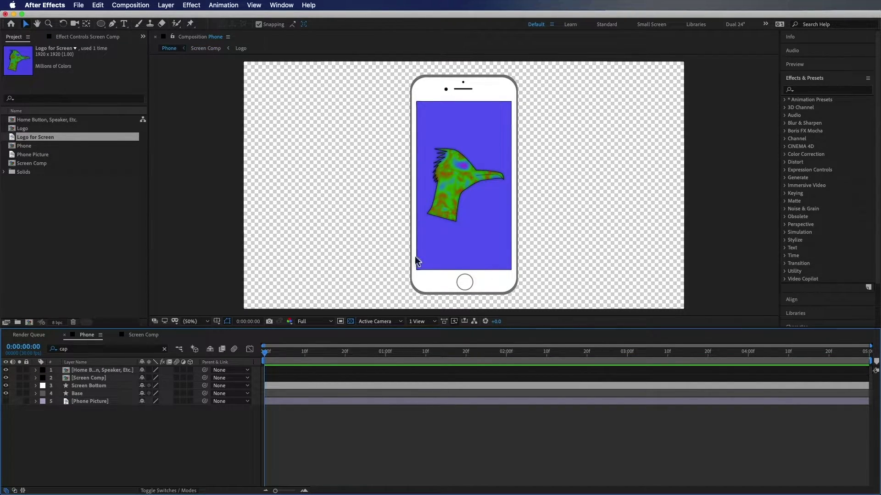
click(6, 402)
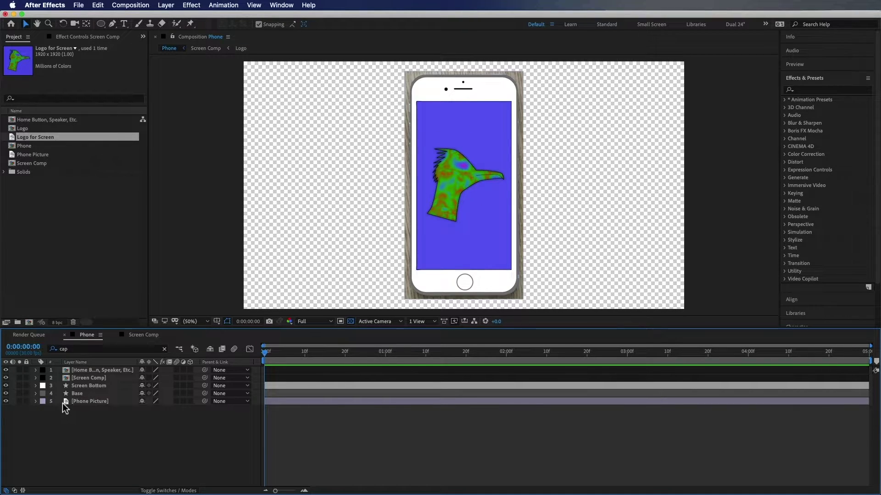
click(94, 402)
key(shift+Left)
key(shift+Left)
key(shift+Left)
key(shift+Left)
key(shift+Left)
key(shift+Left)
key(shift+Left)
key(shift+Left)
key(shift+Left)
key(shift+Left)
key(shift+Left)
key(shift+Left)
key(shift+Left)
key(shift+Left)
key(shift+Left)
key(shift+Left)
key(shift+Left)
key(shift+Left)
key(shift+Left)
key(shift+Left)
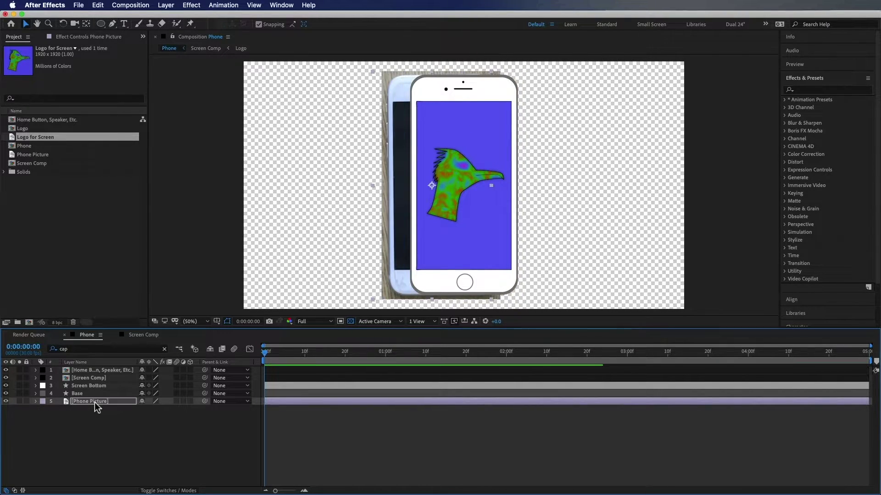
key(shift+Left)
key(shift+Left)
key(shift+Left)
key(shift+Left)
key(shift+Left)
key(shift+Left)
key(shift+Left)
key(shift+Left)
key(shift+Left)
key(shift+Left)
key(shift+Left)
key(shift+Left)
key(shift+Left)
key(shift+Left)
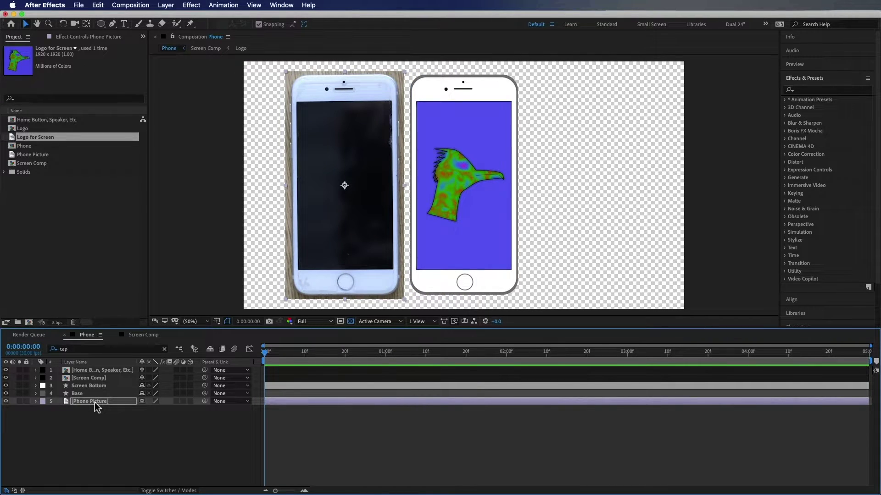
- Open the Home Button, Speaker, Etc. comp and dock its viewer beside the Phone comp's viewer so both are shown together
double_click(346, 166)
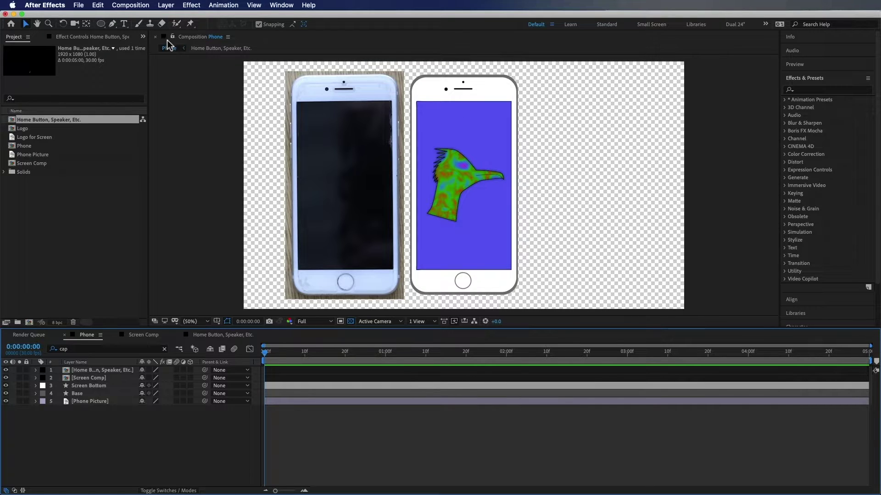
double_click(114, 372)
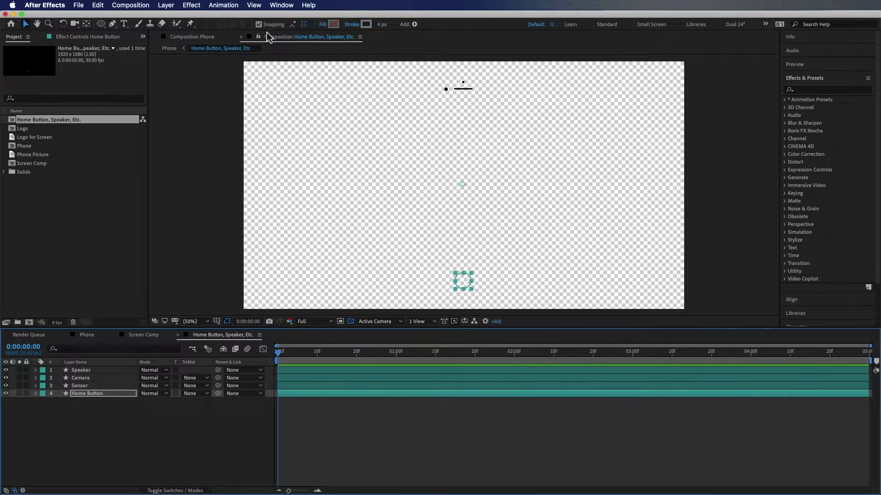
drag(270, 39, 766, 171)
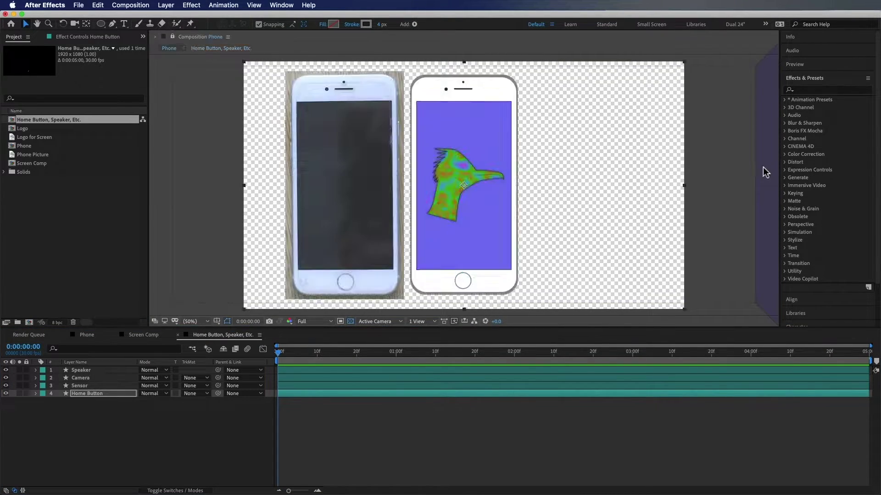
click(94, 449)
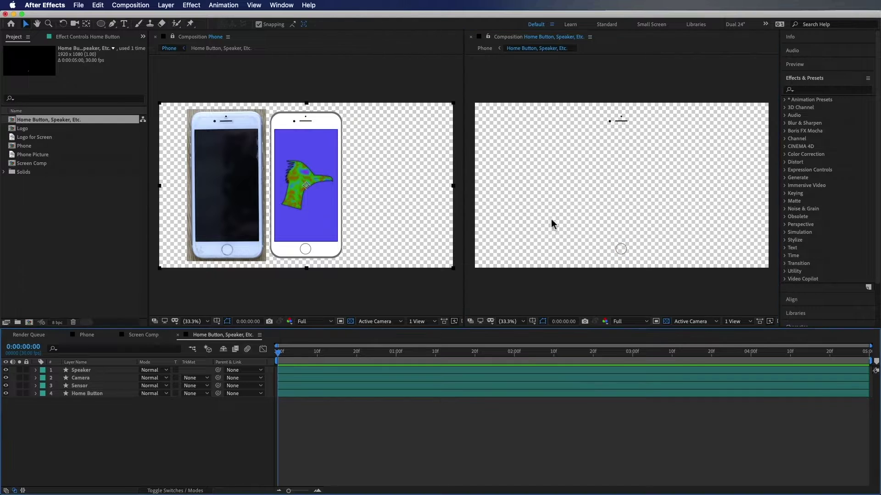
scroll(569, 208, up, 1)
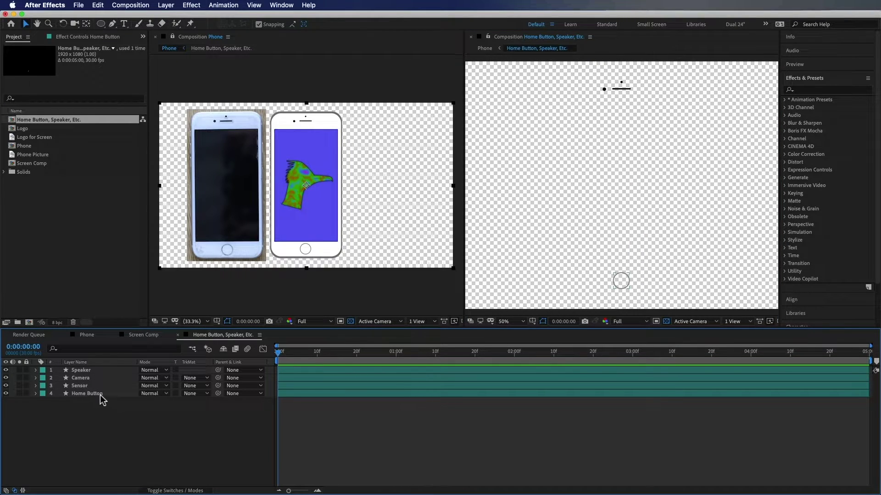
- Nudge the Home Button layer slightly to the left so it lines up with the speaker at the top of the phone
click(102, 400)
key(Return)
key(Left)
key(Left)
key(Left)
key(Left)
key(Left)
key(Left)
key(Left)
key(Left)
key(Left)
key(Left)
key(Left)
key(Left)
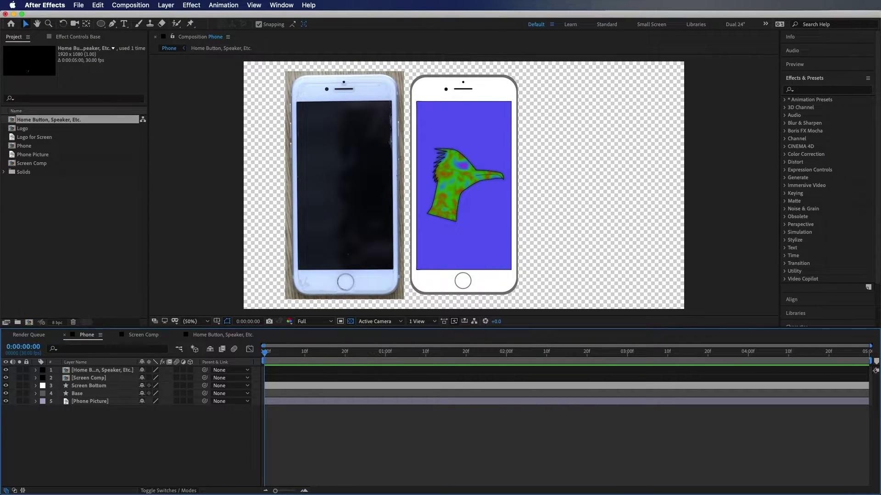
- Hide the Phone Picture layer in the Phone comp, mark it as shy and hide shy layers from the layer list
click(6, 401)
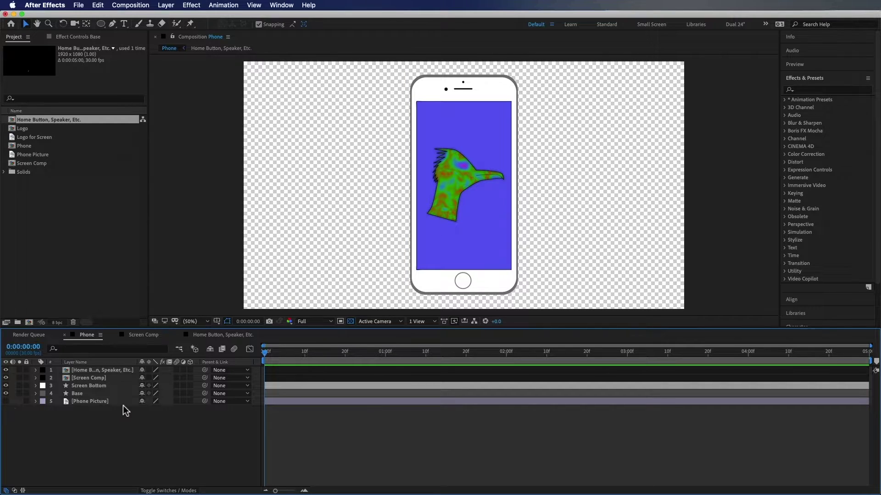
click(142, 401)
click(210, 349)
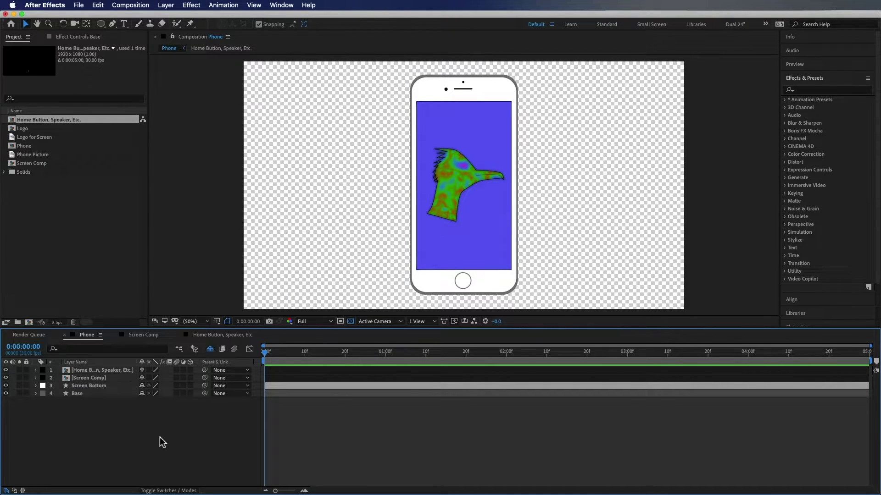
- Turn all four remaining layers of the Phone comp into 3D layers and reveal their Position properties
drag(191, 371, 192, 415)
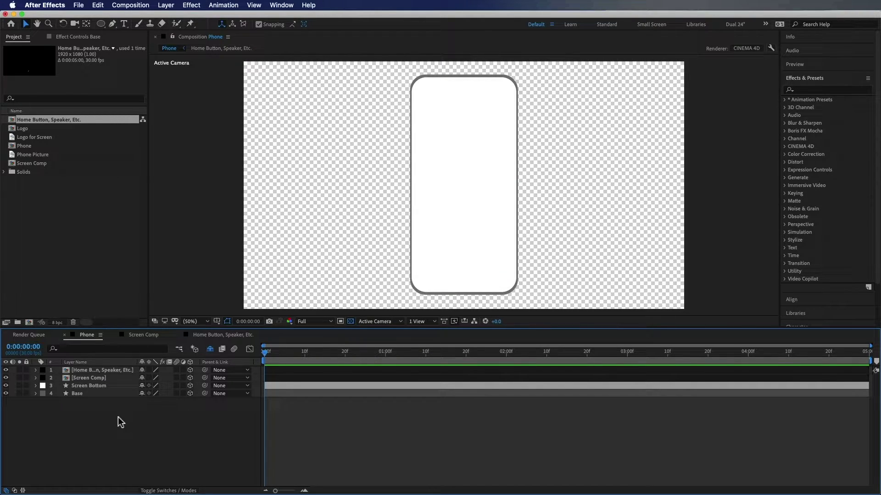
drag(120, 420, 122, 354)
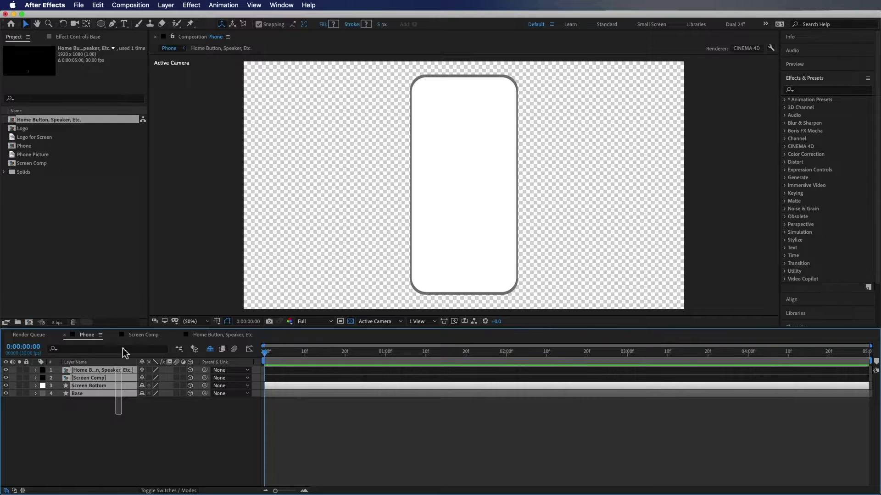
key(p)
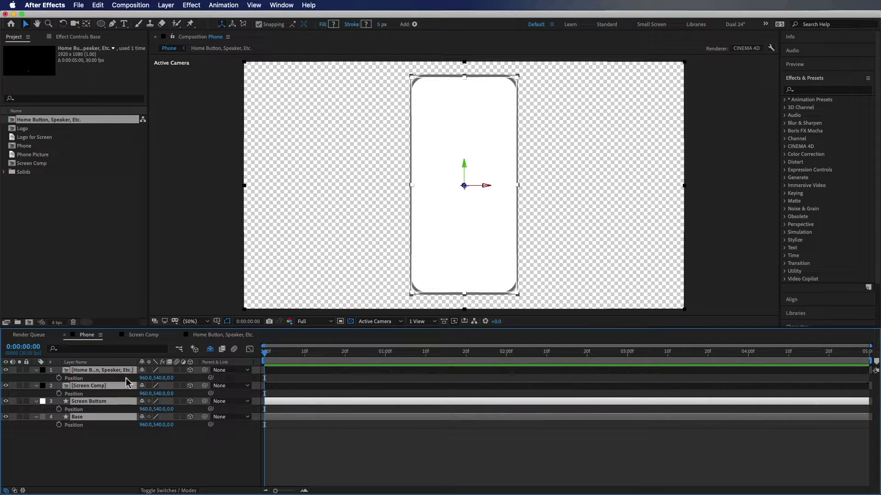
click(160, 460)
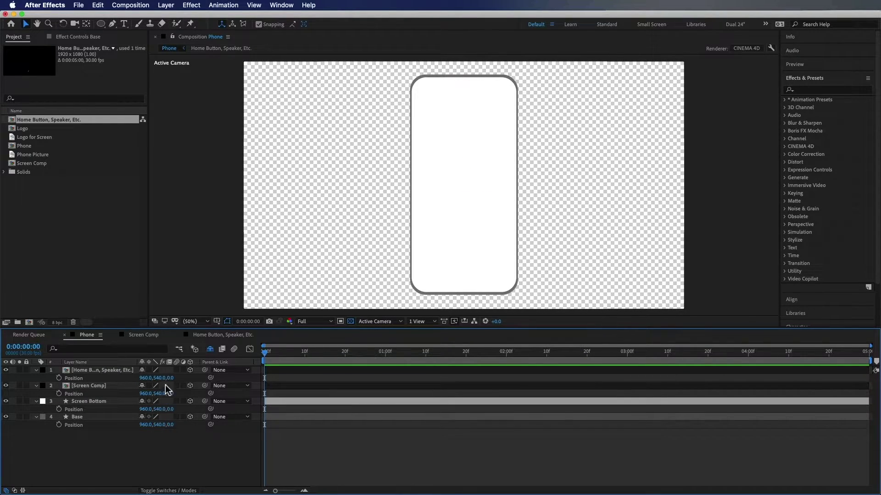
- Separate the layers in depth by setting Z position to 1 for Base, -3 for Screen Comp and -2 for Home Button, Speaker, Etc
click(171, 425)
click(171, 424)
text(1)
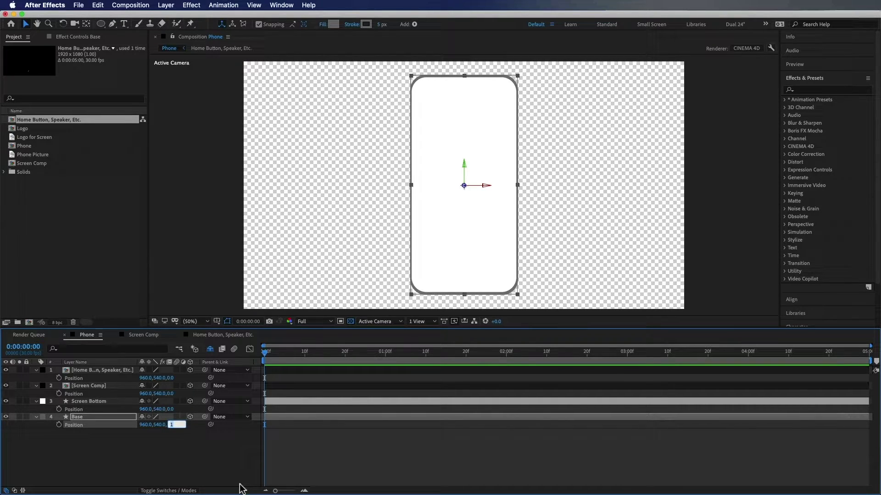
click(221, 442)
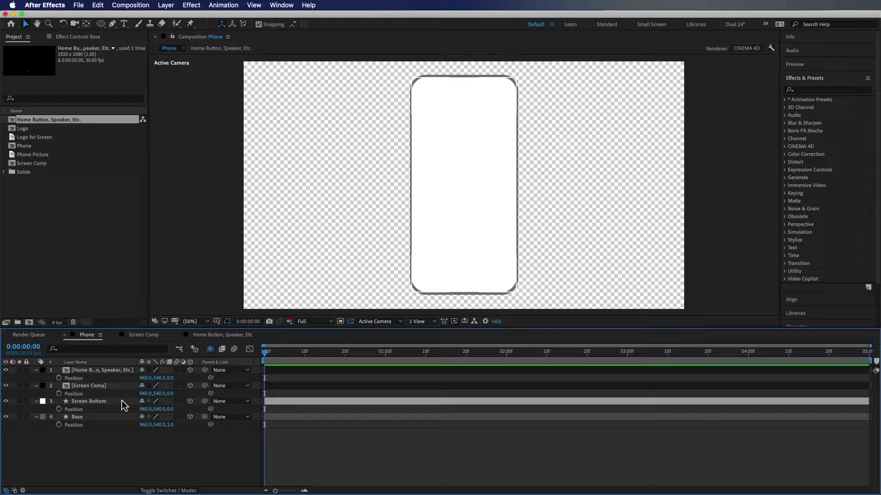
click(172, 394)
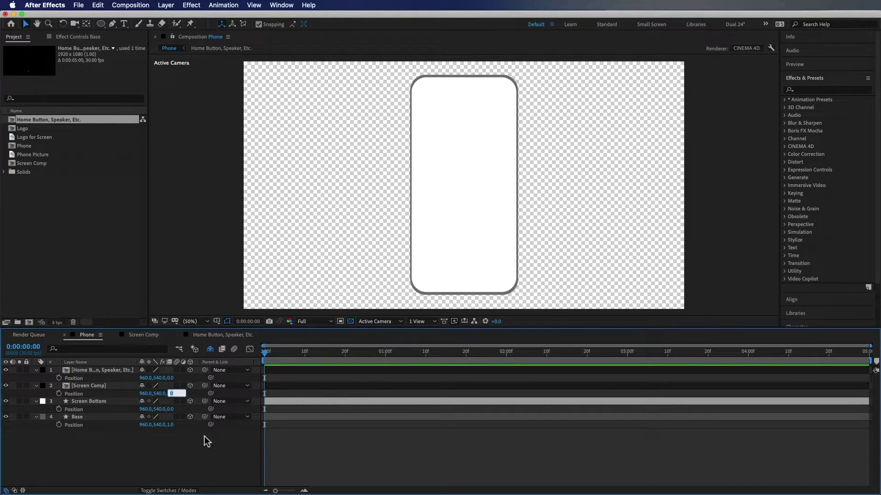
text(-3)
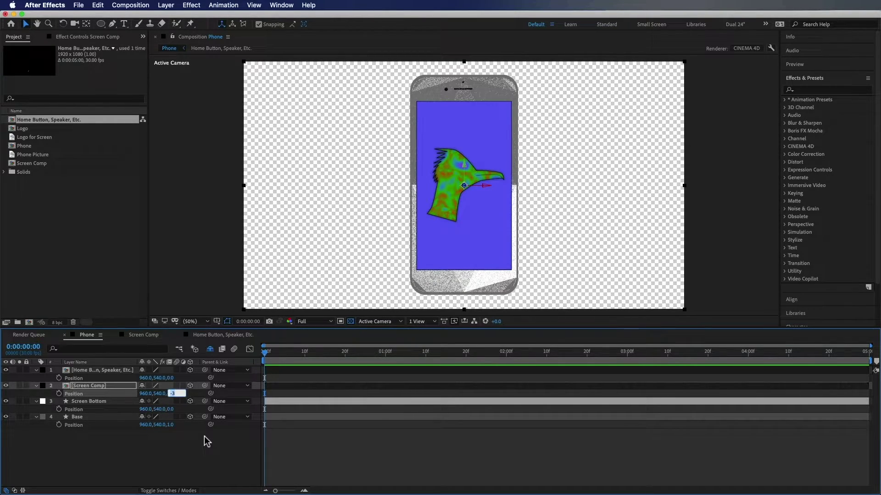
click(173, 378)
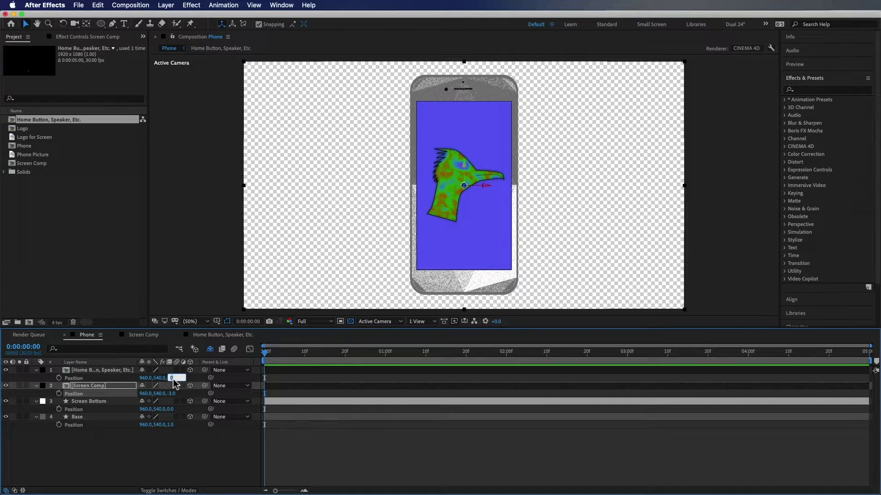
text(-3)
click(191, 444)
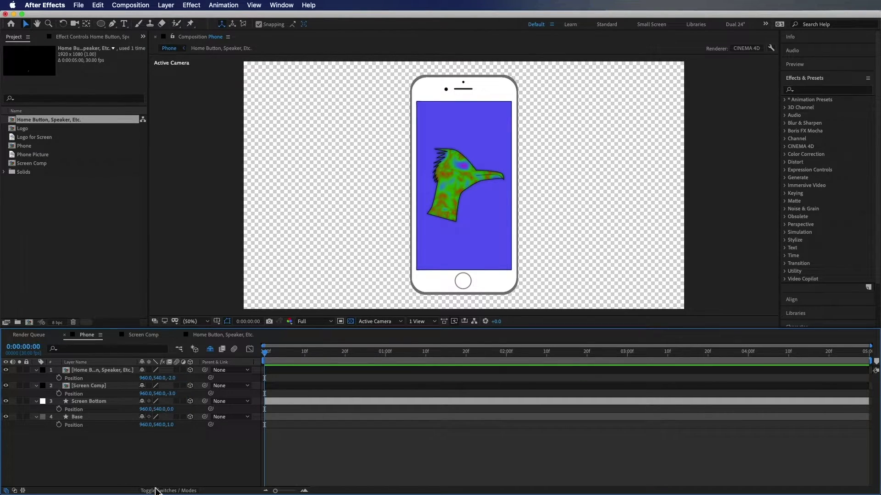
- Set the Base layer's Extrusion Depth to 35 in its Geometry Options
click(66, 425)
click(36, 417)
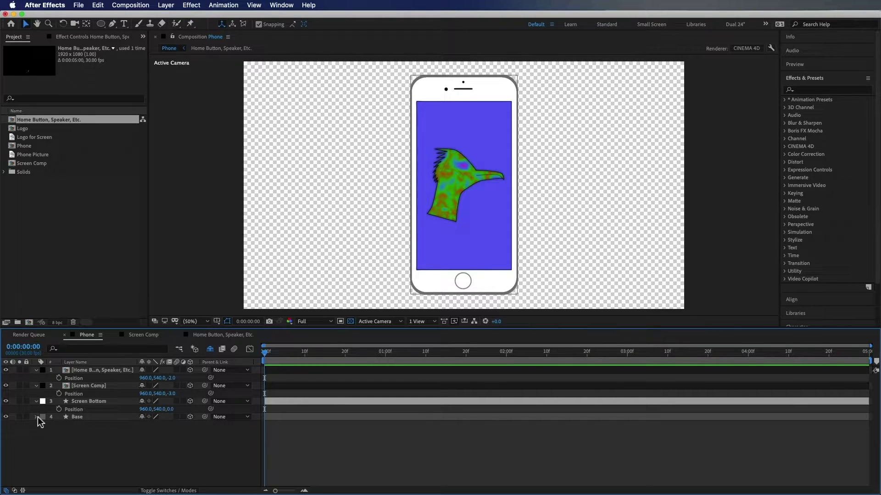
click(37, 417)
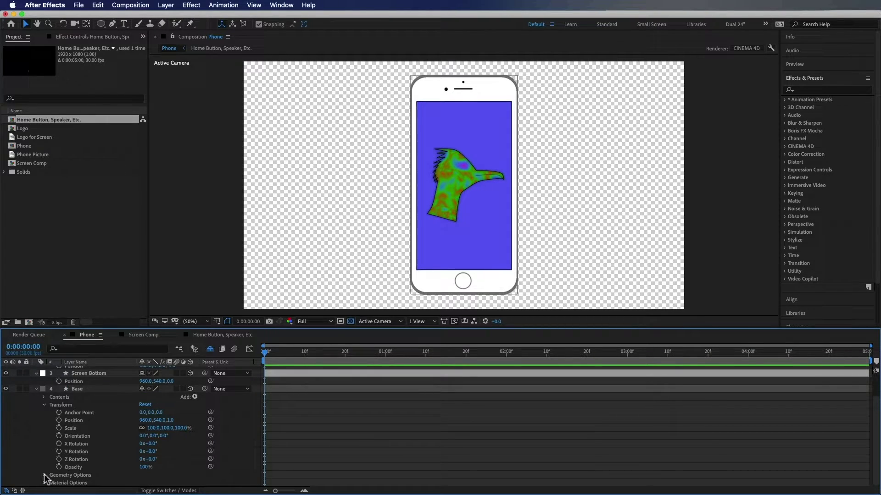
click(45, 476)
scroll(60, 449, down, 2)
click(143, 475)
text(35)
key(Return)
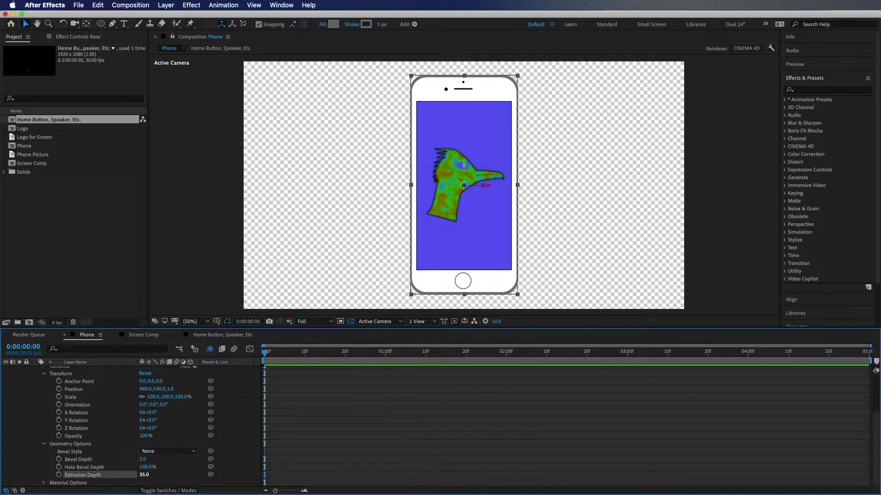
- Solo the Base layer, give it a bevel with a Bevel Depth of 5, and collapse its properties
scroll(53, 418, up, 2)
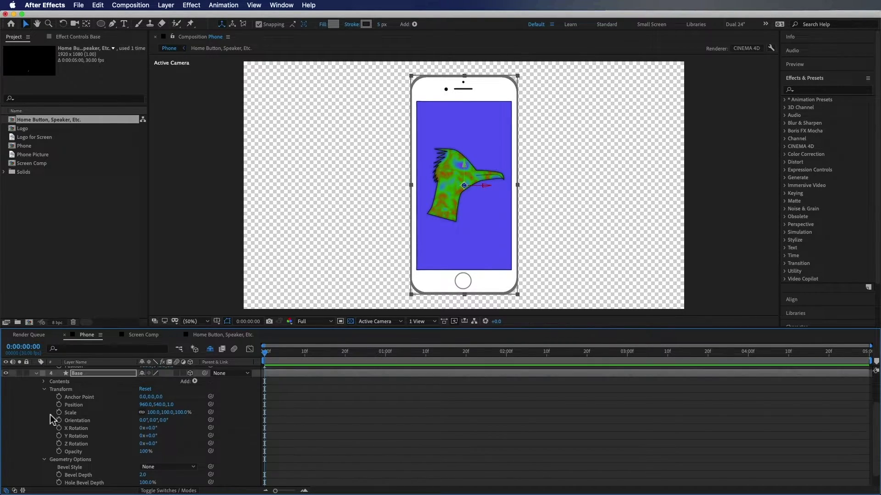
click(19, 382)
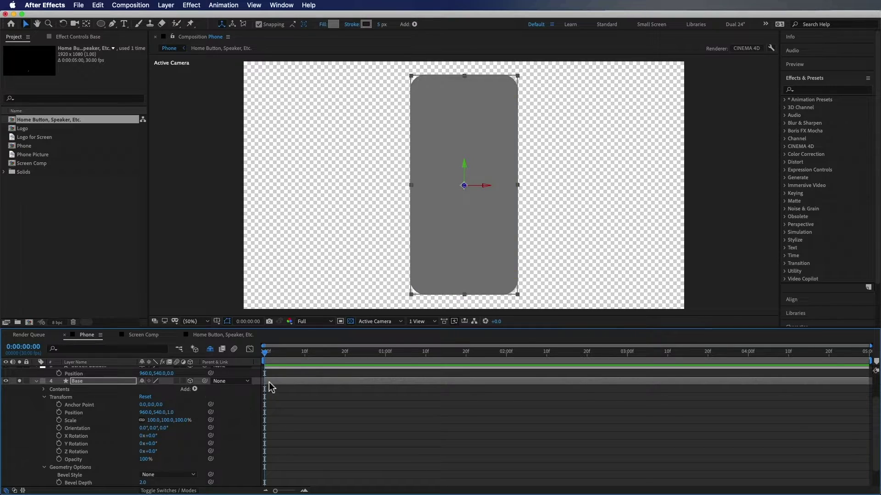
scroll(158, 424, down, 3)
click(175, 451)
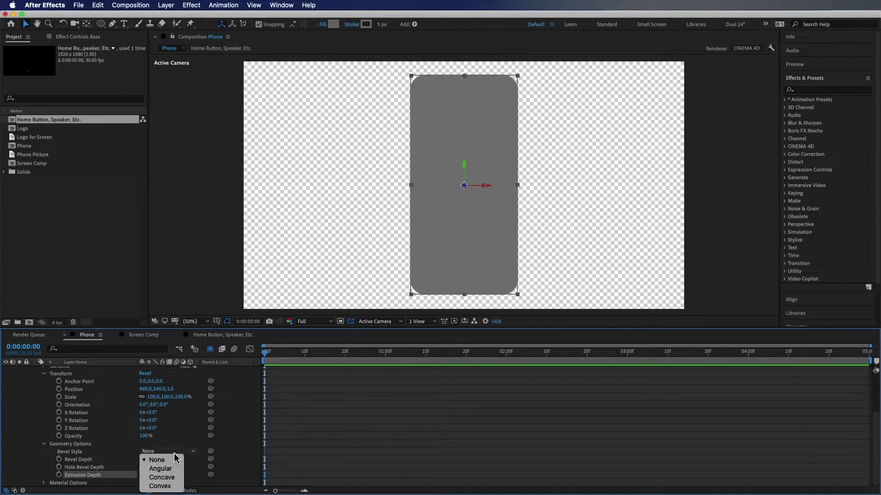
key(Escape)
click(143, 459)
text(5)
key(Return)
scroll(115, 427, up, 5)
click(35, 416)
click(87, 463)
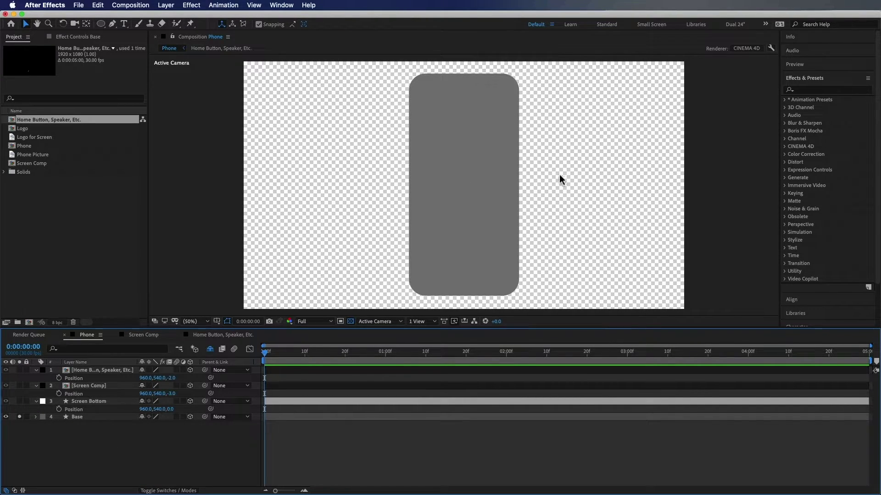
- Add a new spot light to the Phone comp
right_click(74, 444)
mouse_move(142, 395)
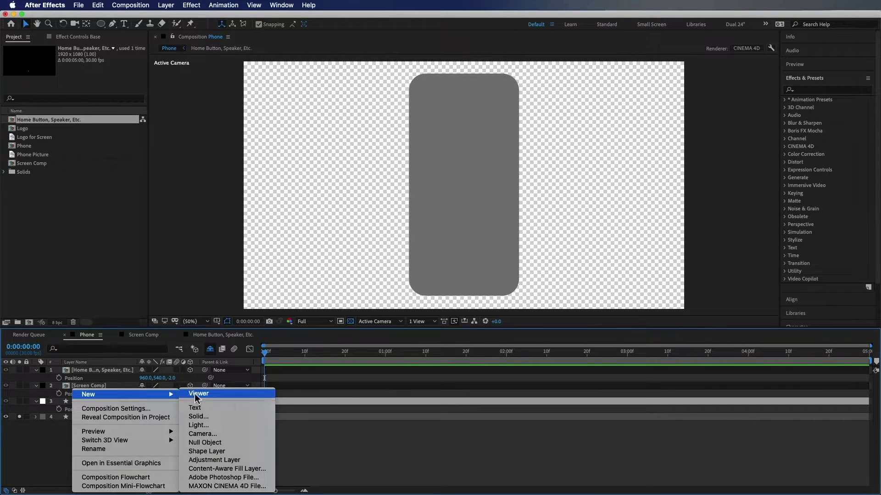
click(224, 428)
click(512, 310)
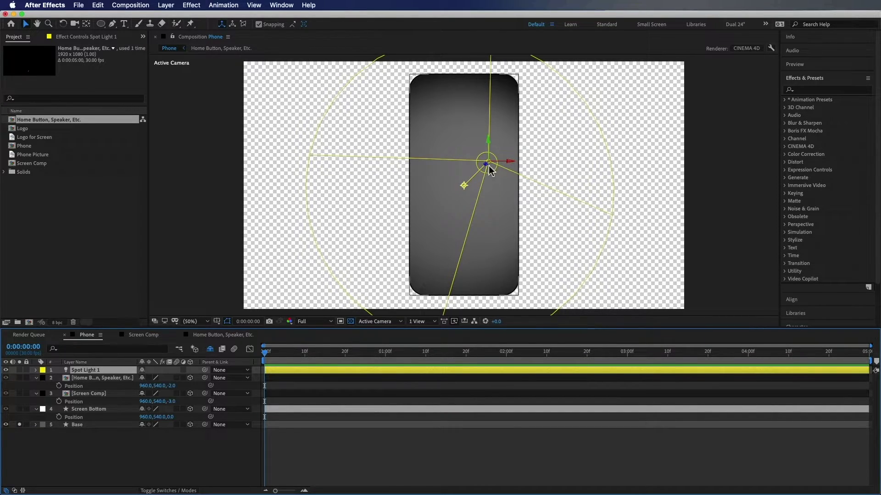
- Move Spot Light 1 up and to the right of the phone and pull it back, to a position of about 1102, 398, -1281
drag(486, 163, 585, 92)
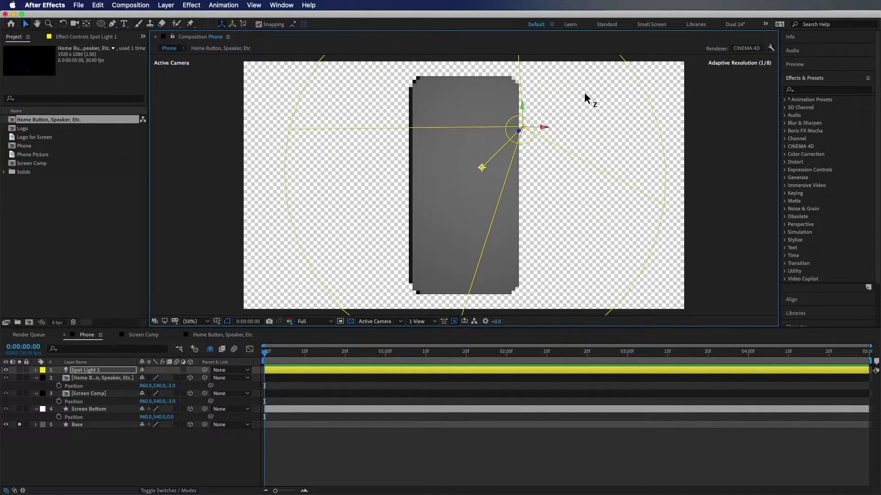
click(102, 372)
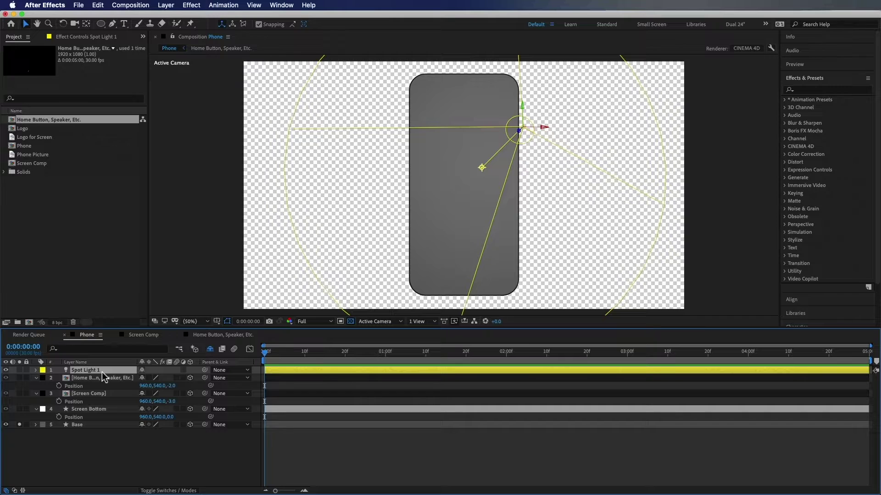
key(p)
drag(161, 378, 143, 384)
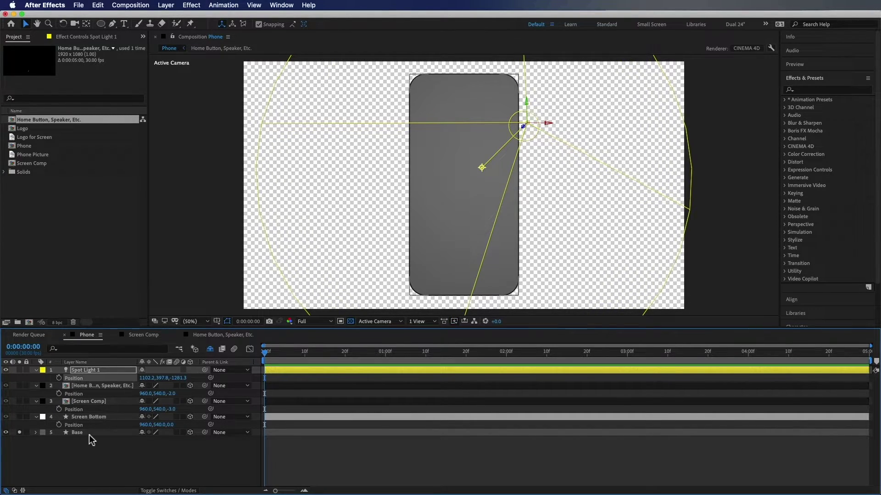
- Rotate the Base layer to about 30° in Y Rotation and view its extruded, bevelled edge up close
click(115, 435)
key(r)
drag(154, 456, 222, 409)
key(period)
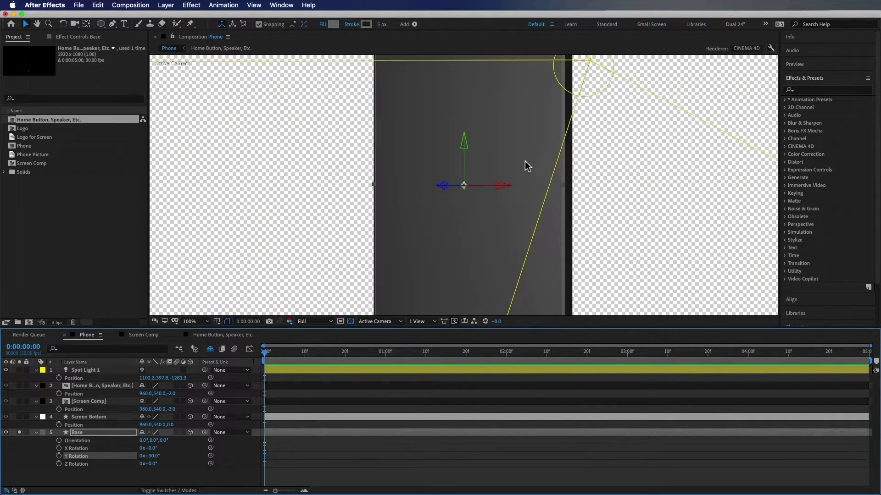
- Inspect the Base layer's bevelled edge up close, fit the comp in view, and set Base's Y Rotation to 0°
key(period)
key(period)
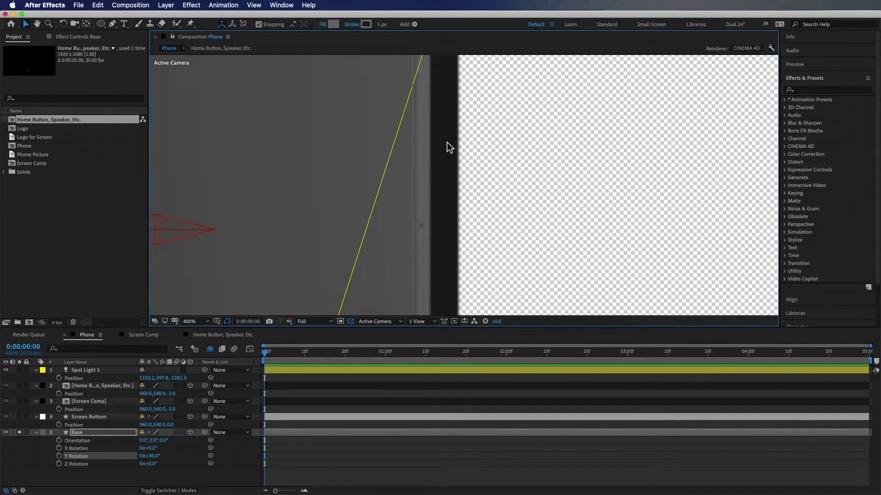
key(comma)
key(comma)
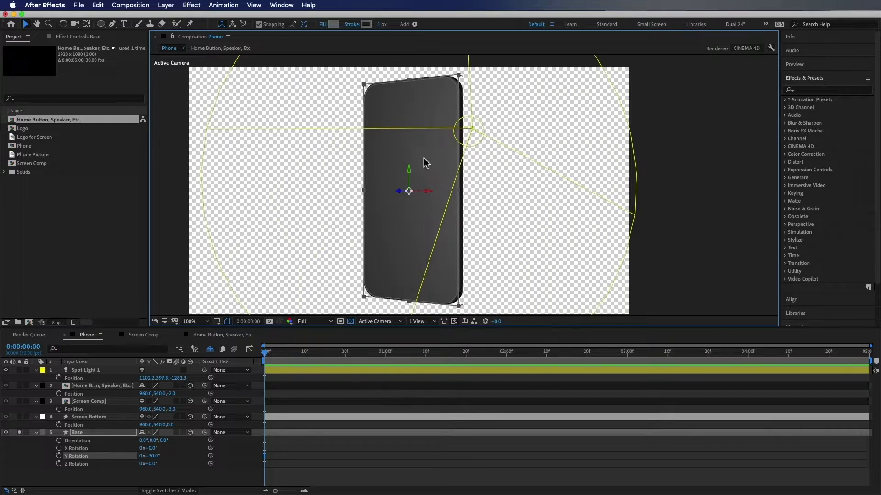
key(period)
key(shift+slash)
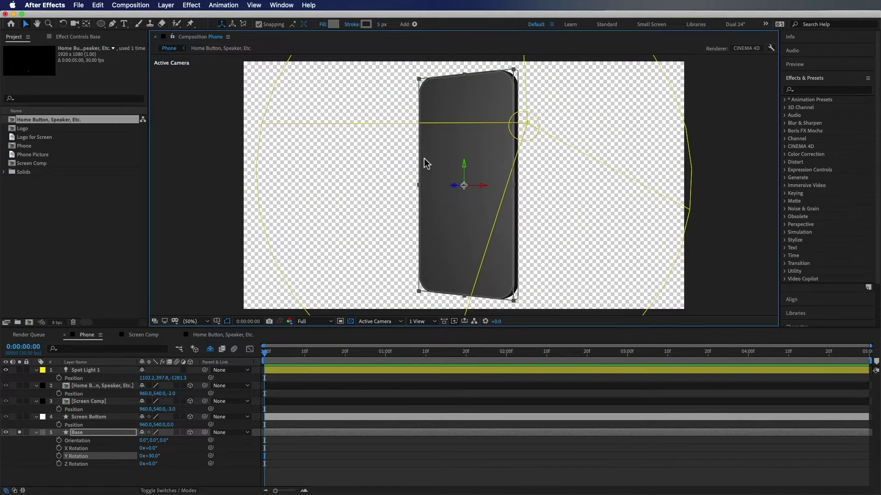
click(153, 456)
text(0)
key(Return)
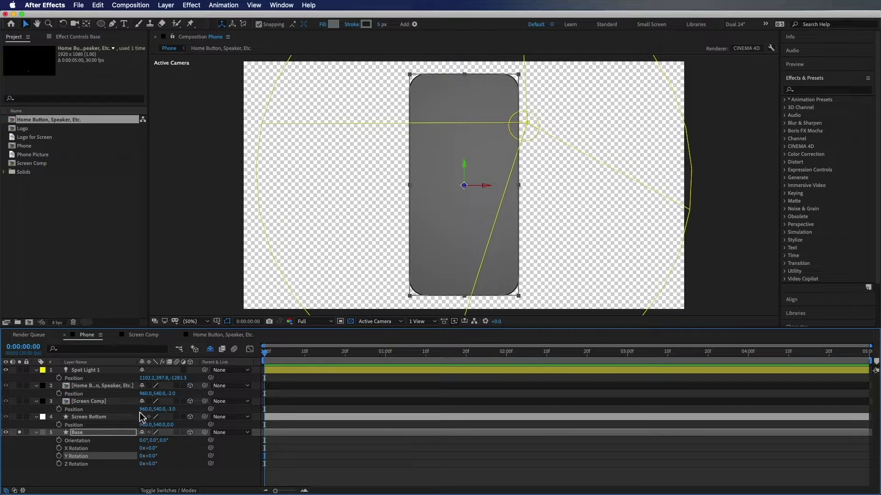
- Turn off solo for the Base layer, collapse the properties of all layers, and deselect everything
click(19, 433)
drag(69, 477, 118, 359)
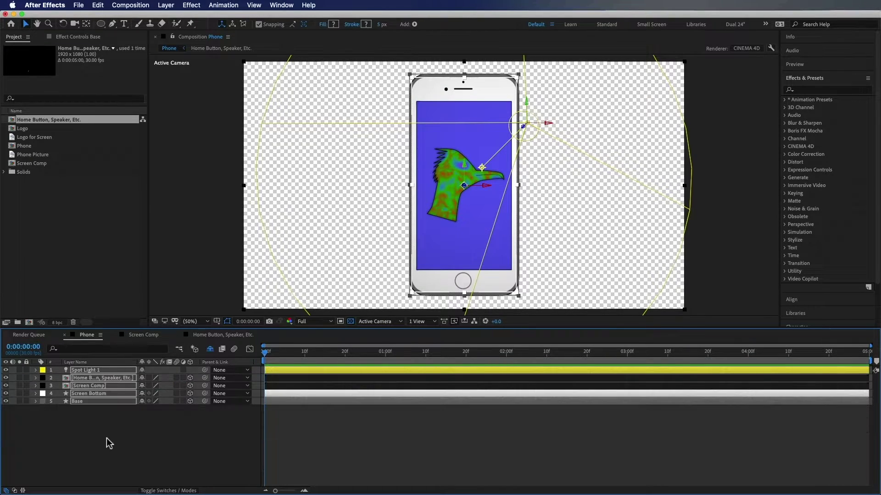
key(u)
key(F2)
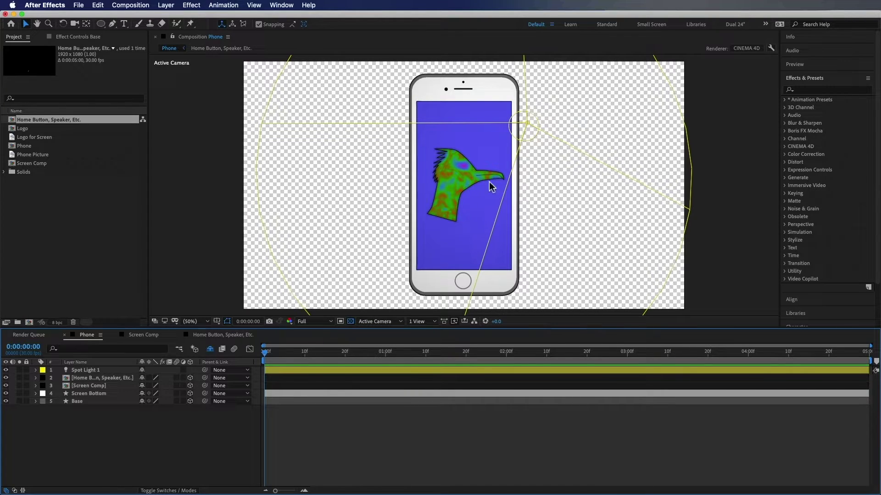
- Add a null object to the Phone comp and rename it Phone Controller
right_click(83, 428)
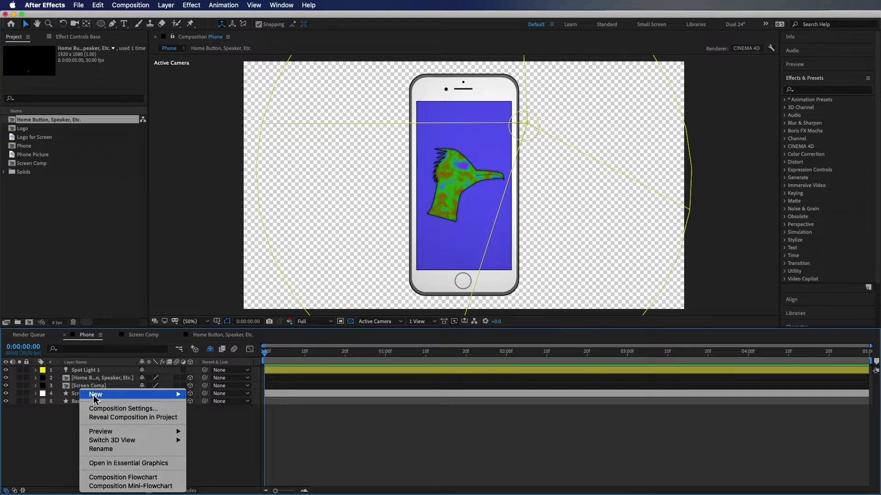
mouse_move(97, 394)
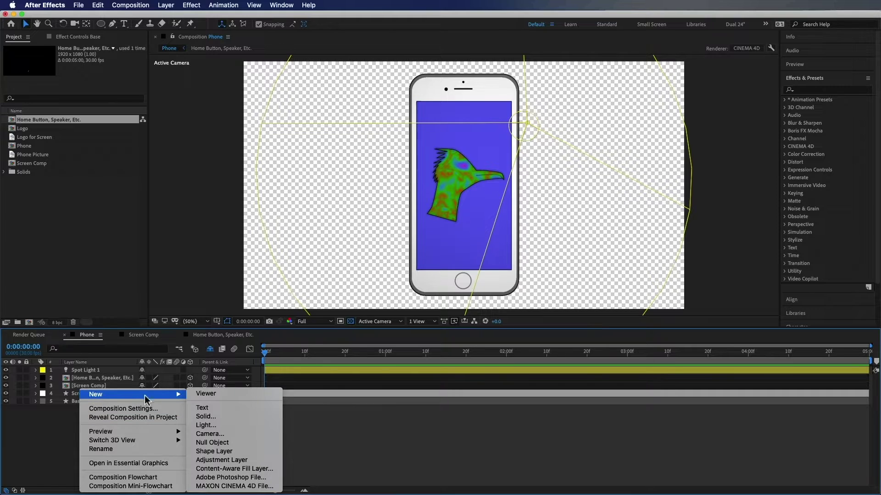
click(222, 443)
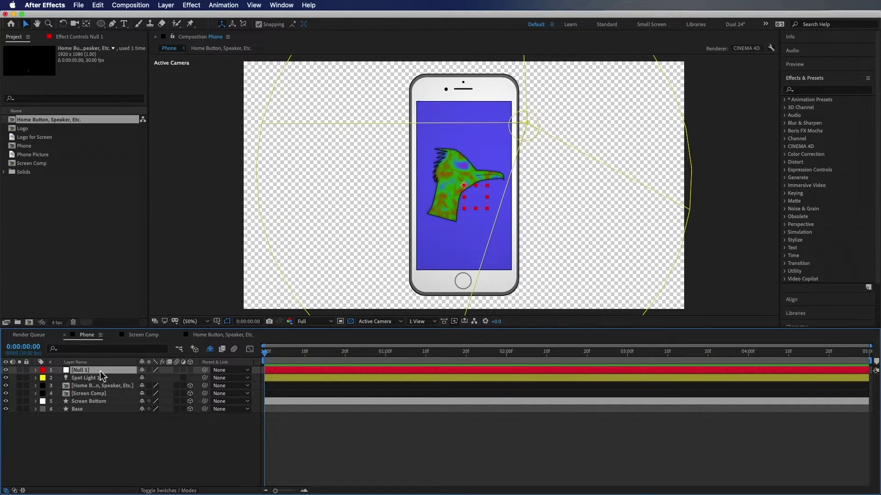
key(Return)
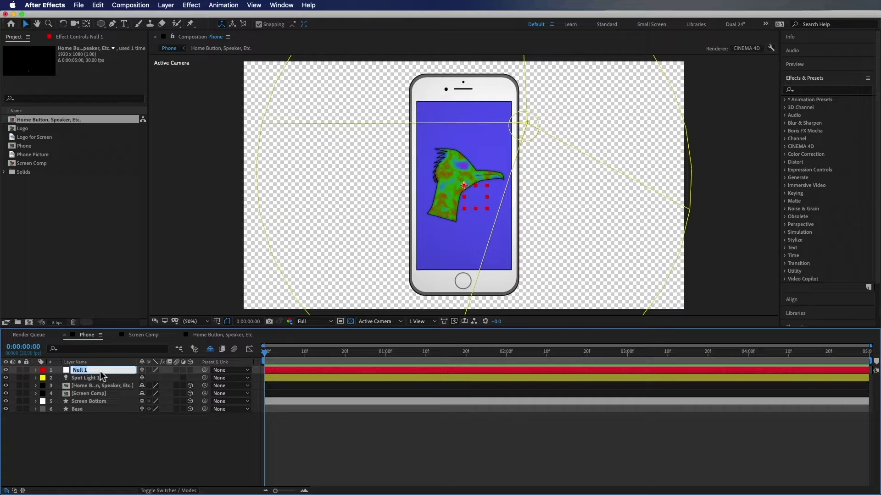
text(Phone Controller)
key(Return)
- Parent the Home Button, Screen Comp, Screen Bottom and Base layers to the Phone Controller null
click(109, 439)
click(101, 410)
drag(102, 413, 100, 388)
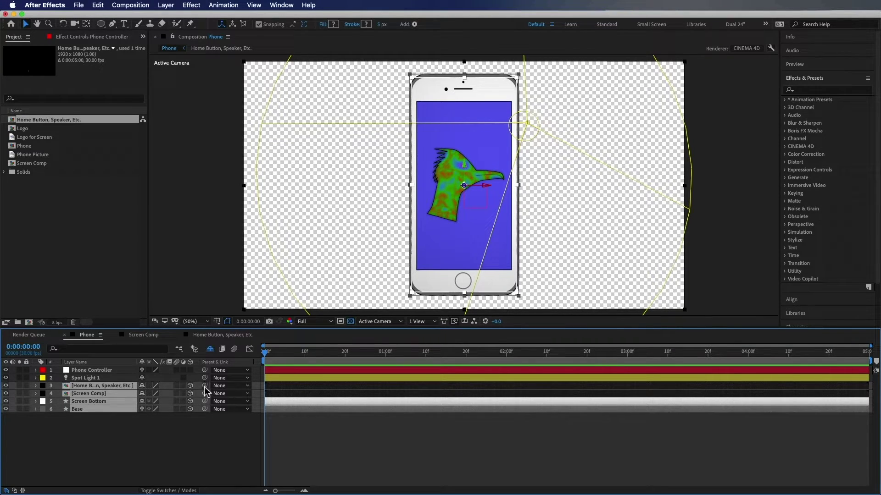
drag(204, 387, 110, 375)
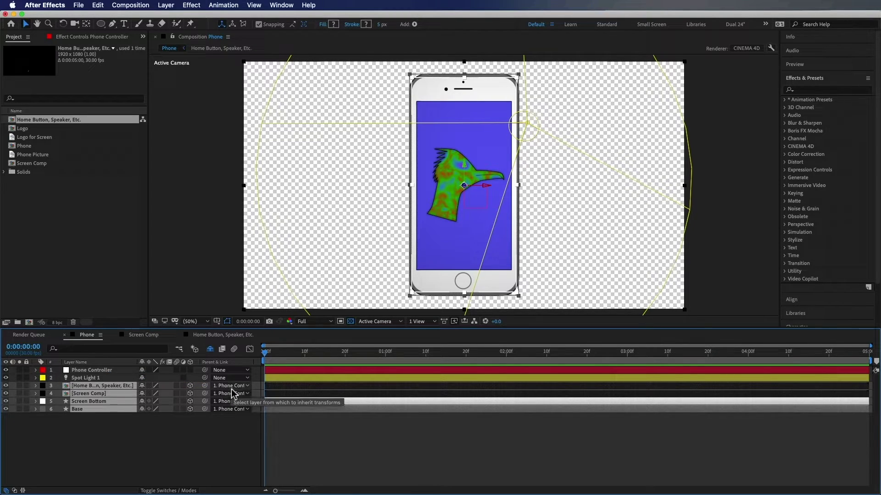
click(232, 428)
- Make Phone Controller a 3D layer, reveal its rotation properties, and try turning the phone with Y Rotation
click(109, 375)
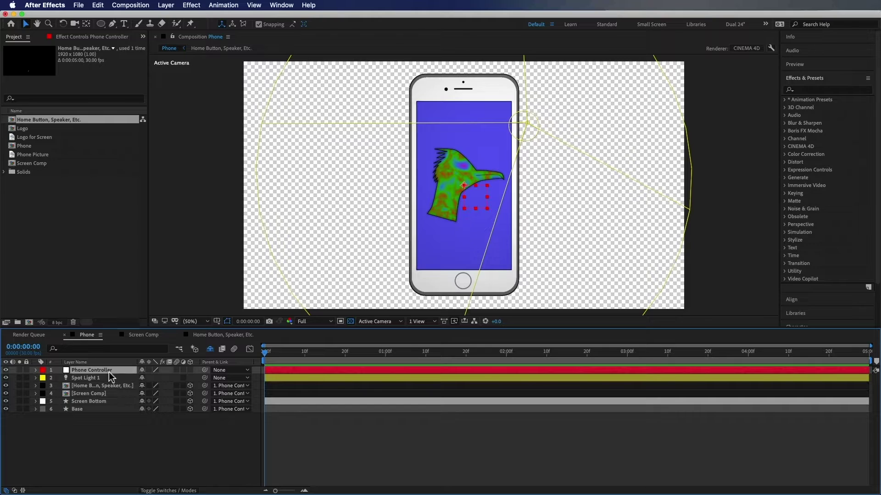
key(r)
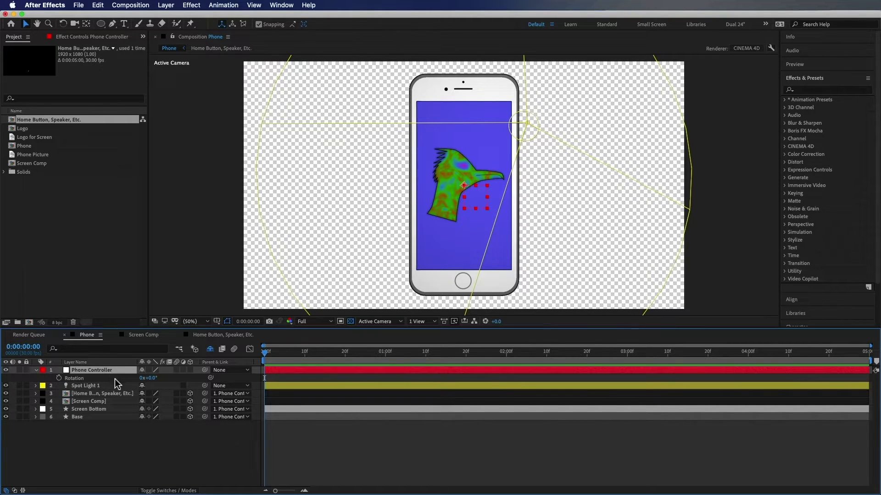
click(190, 371)
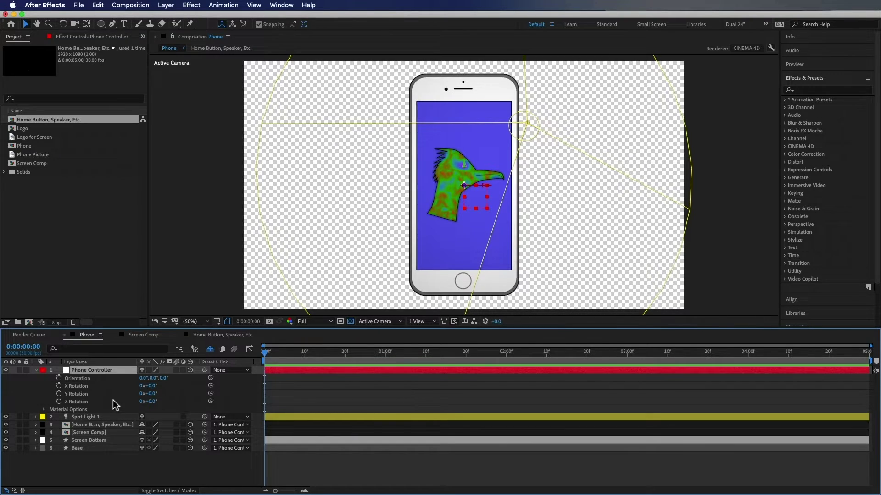
drag(152, 393, 137, 393)
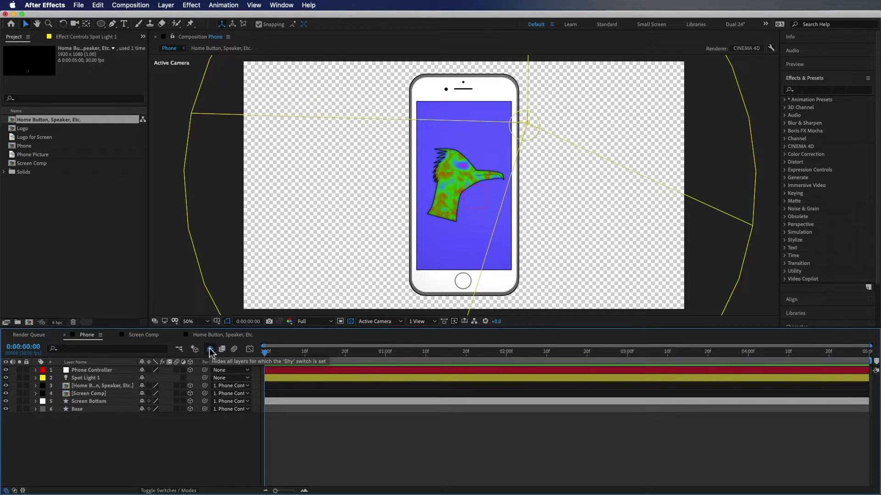
- Show the shy layers in the timeline, then make the Phone Picture layer visible and solo it
click(210, 350)
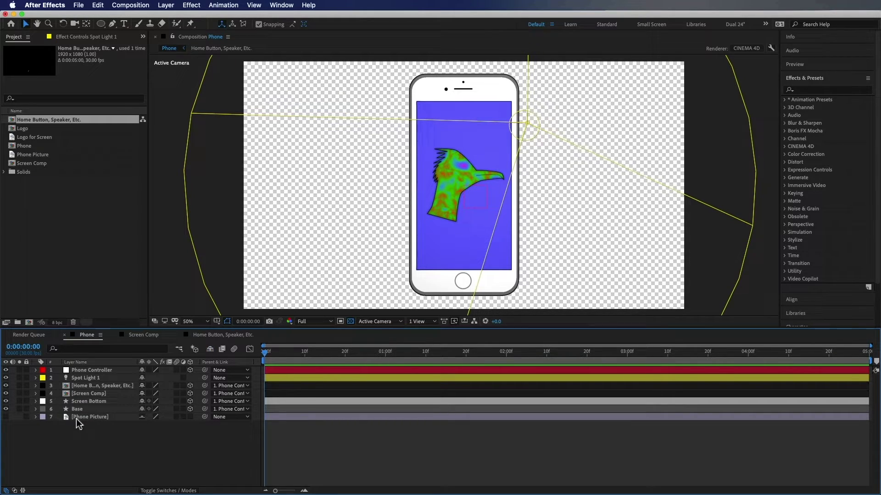
click(6, 417)
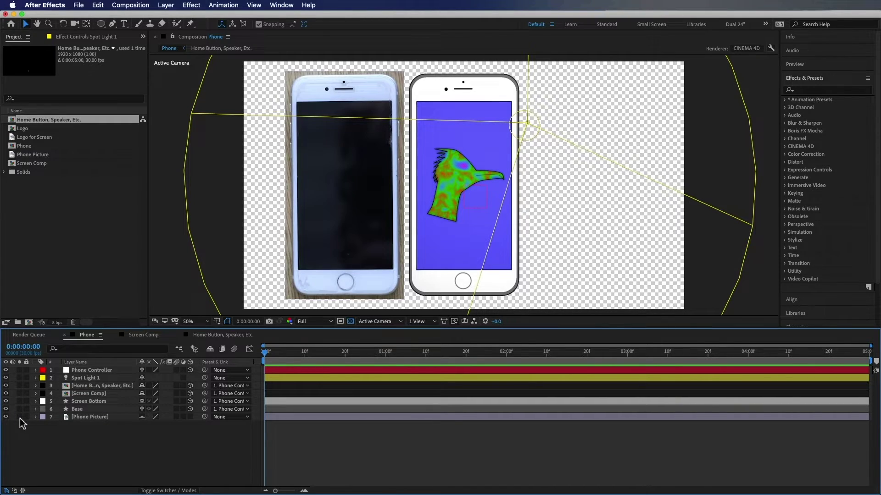
click(19, 417)
- Move the Phone Picture toward the middle of the comp and hide Spot Light 1
click(358, 192)
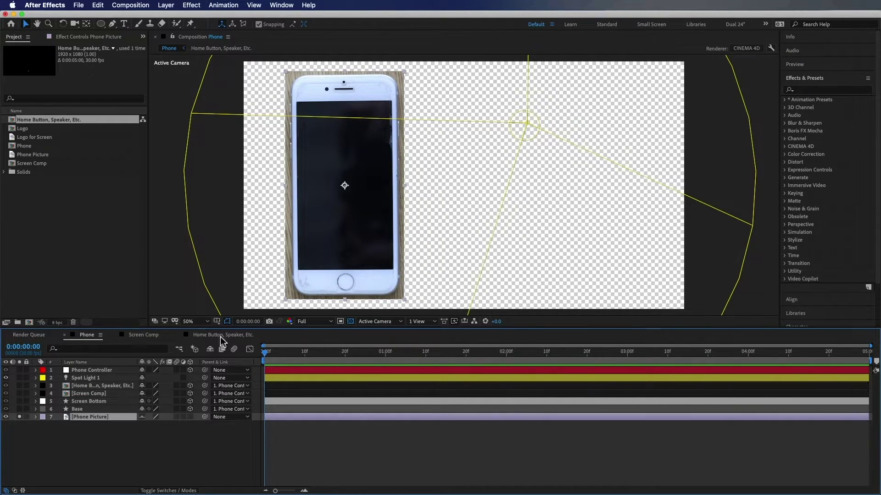
drag(359, 192, 452, 199)
click(5, 378)
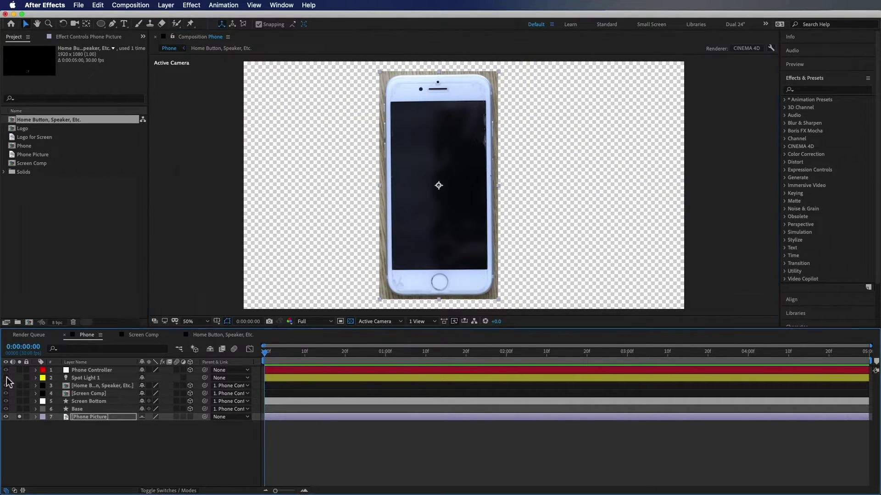
- With no layer selected, draw a narrow vertical rounded rectangle beside the upper volume button in the phone photo
click(73, 487)
key(q)
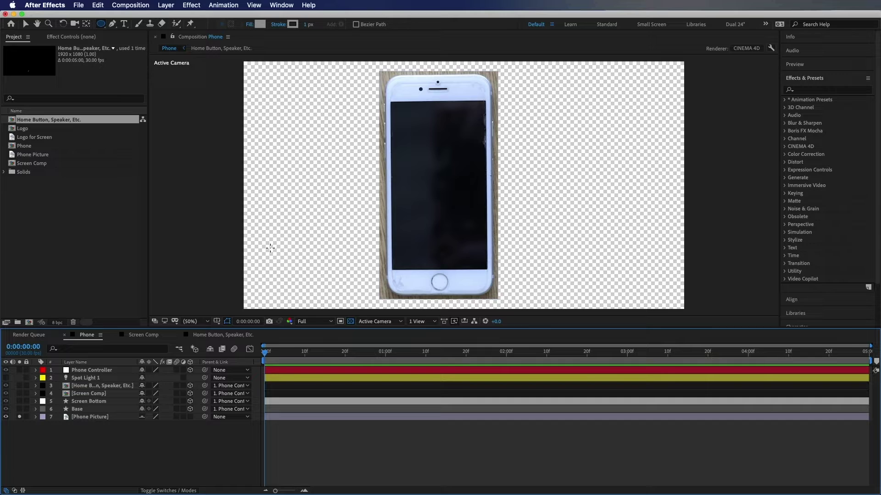
key(q)
key(q)
key(q)
key(h)
scroll(574, 211, up, 6)
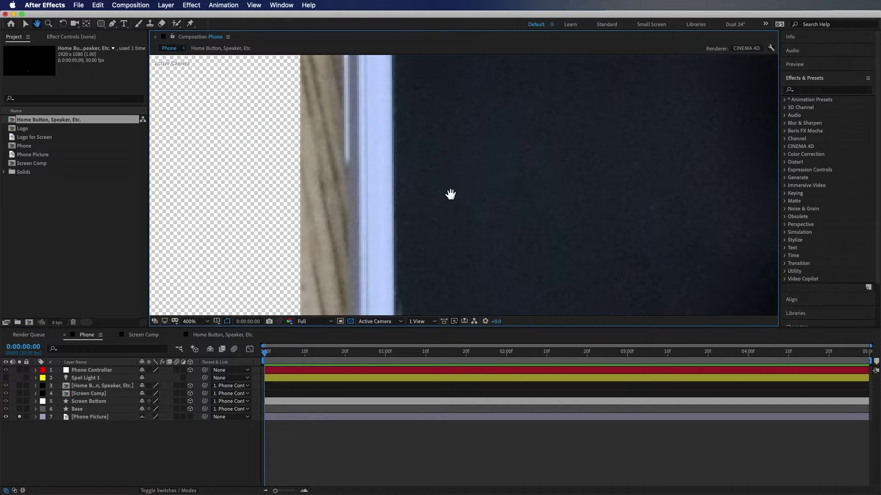
drag(450, 195, 455, 135)
scroll(449, 178, down, 3)
key(q)
drag(349, 81, 359, 201)
- Rename the new shape layer Volume Up
key(v)
click(122, 374)
key(Return)
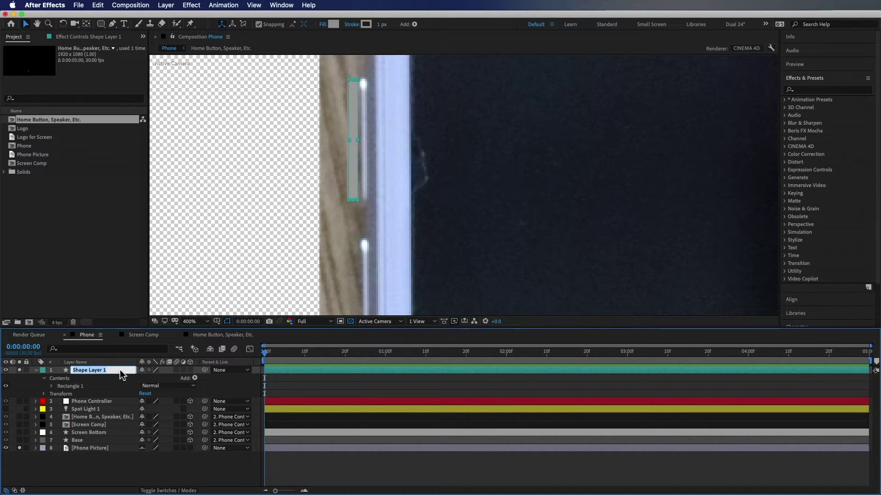
text(Volume Up)
key(Return)
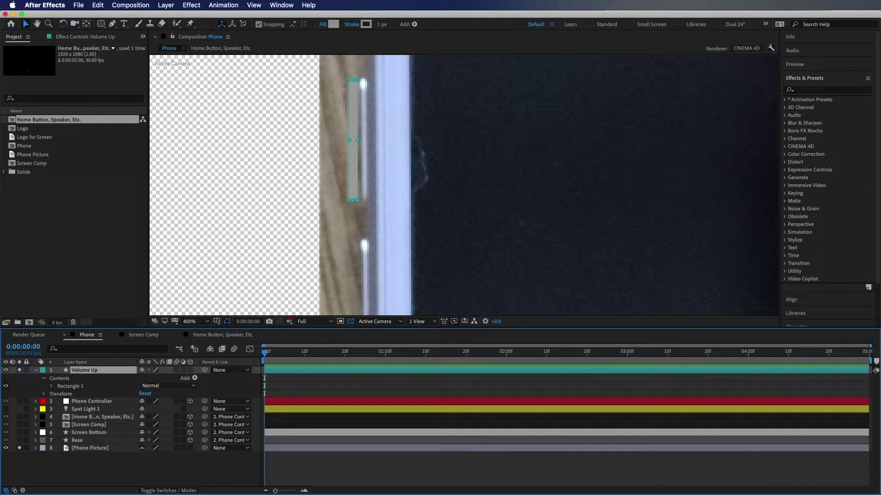
- Make the Volume Up layer 3D with an Extrusion Depth of 20 and the Angular bevel style
click(190, 370)
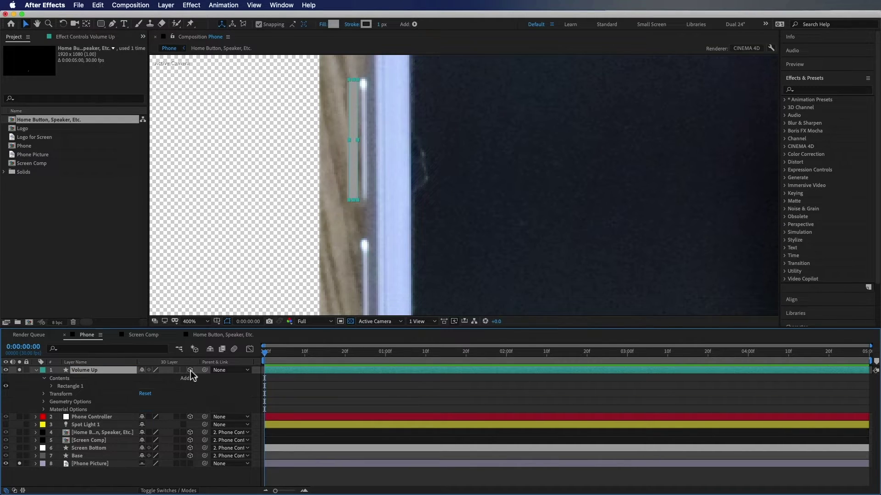
click(44, 402)
scroll(133, 413, down, 1)
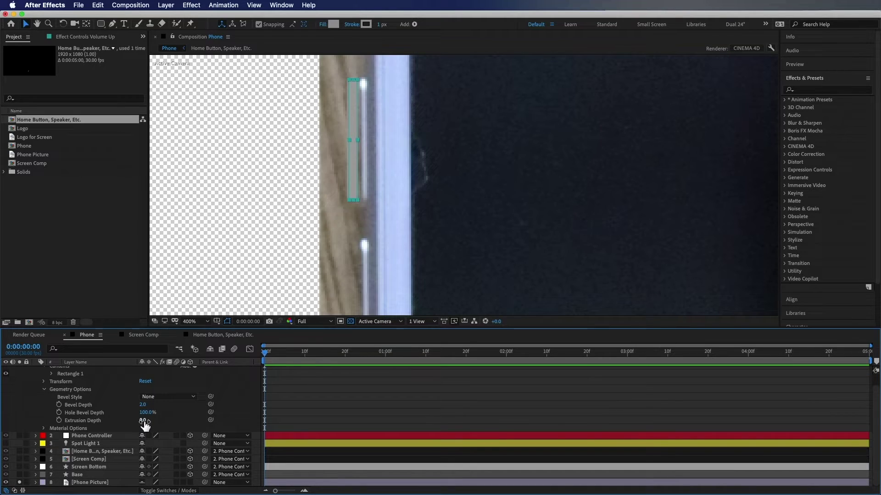
click(143, 421)
key(Return)
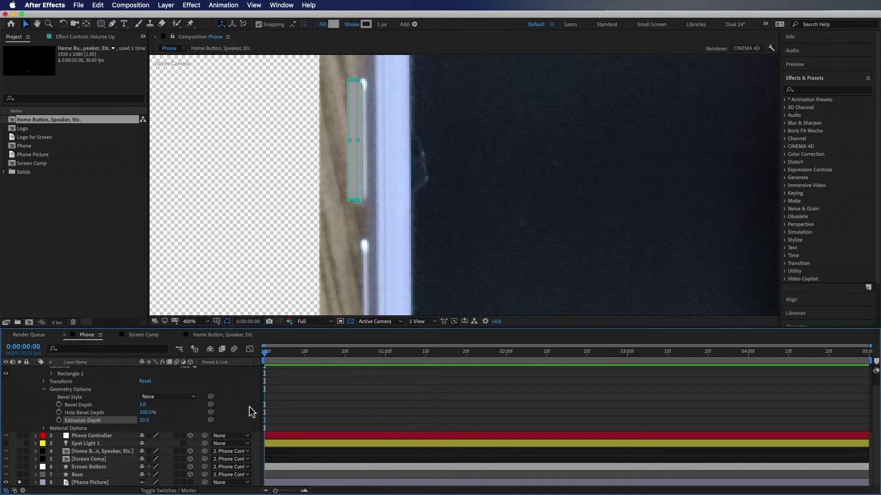
click(148, 397)
click(179, 415)
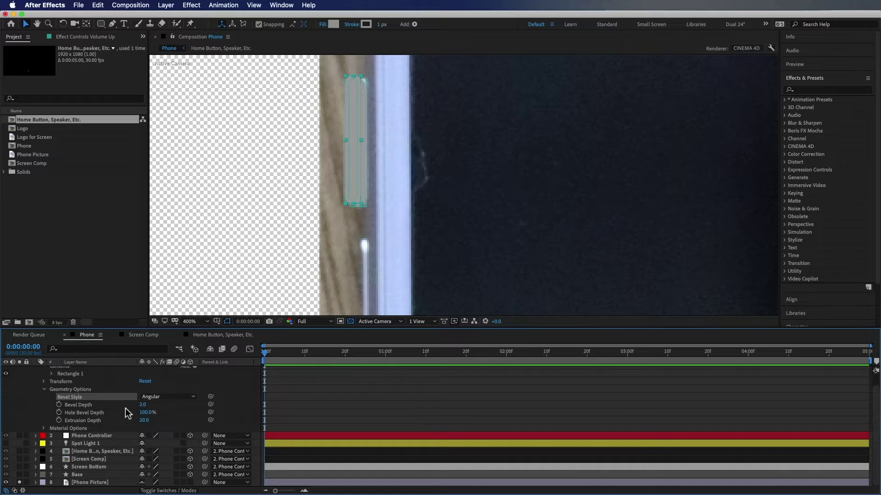
- Duplicate the Volume Up layer and move the copy down beside the lower volume button in the photo
scroll(391, 273, down, 2)
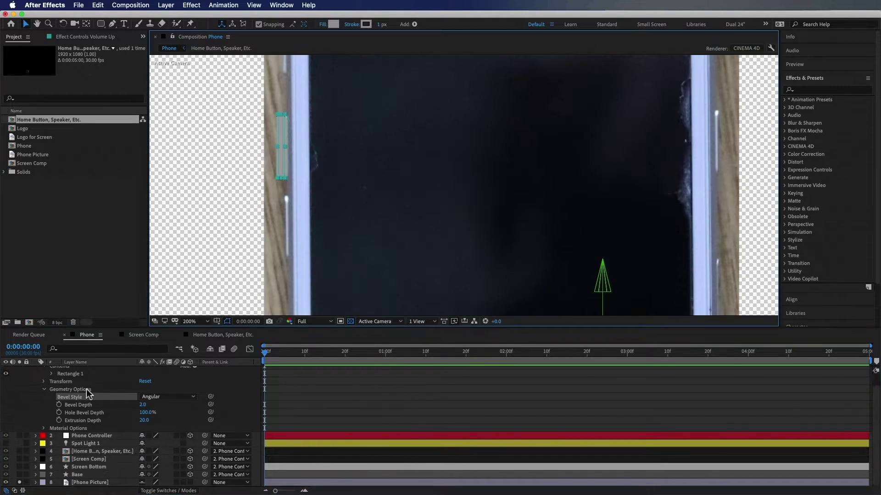
scroll(86, 385, up, 1)
click(108, 371)
key(super+d)
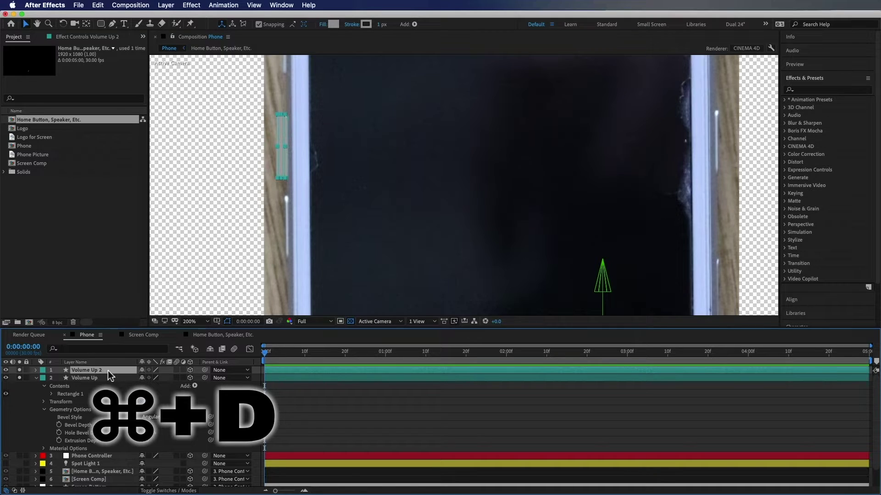
- Rename the duplicated button layer Volume Down and place it beneath Volume Up in the layer stack
key(Return)
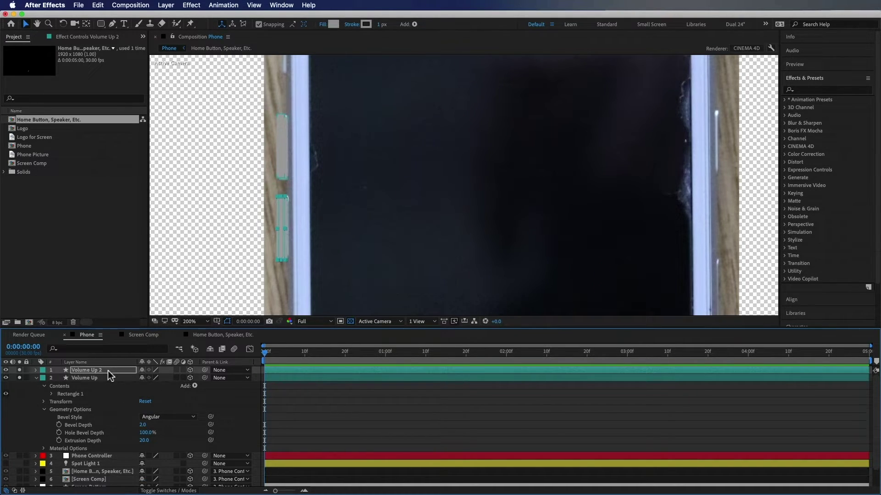
key(Right)
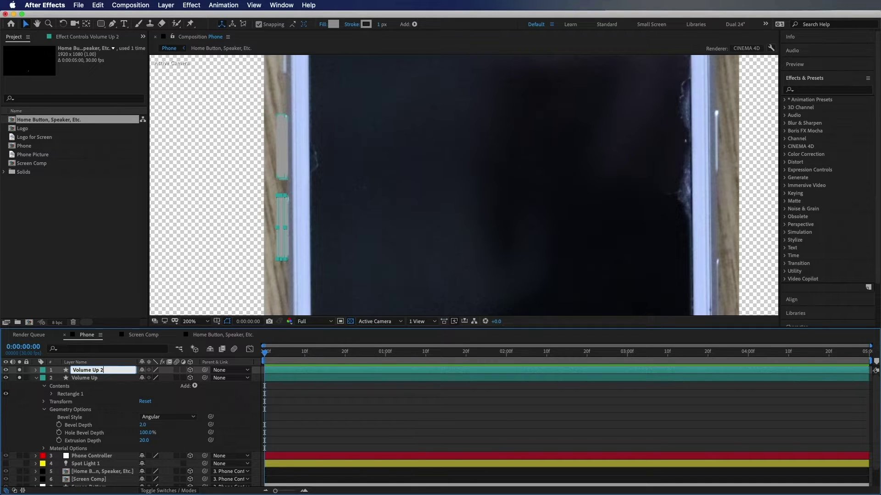
key(Return)
drag(111, 371, 113, 430)
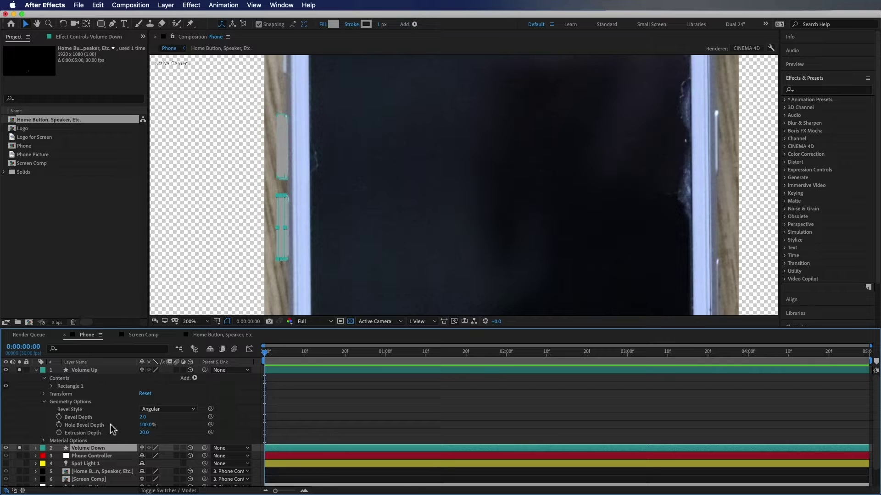
- Duplicate the Volume Down layer and rename the copy Power Button
key(super+d)
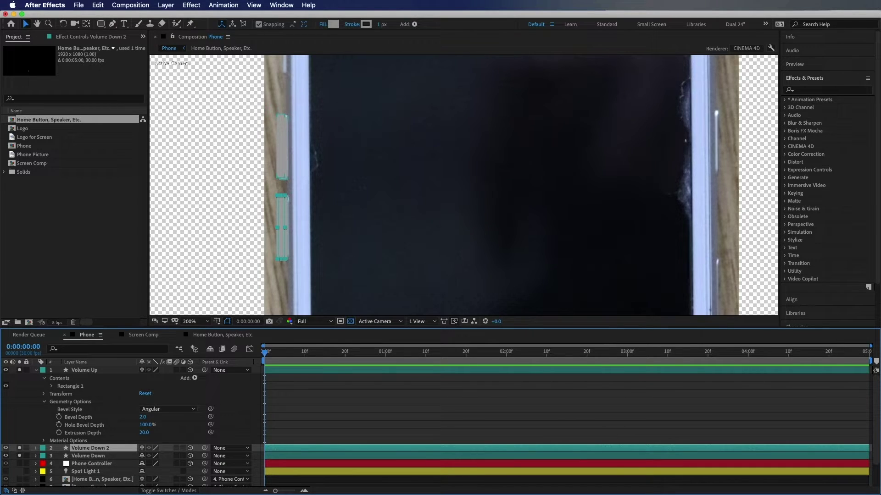
key(Return)
text(Power Button)
key(Return)
- Move the Power Button layer horizontally to the phone's opposite side in the photo and bring it to the top of the layer stack
key(p)
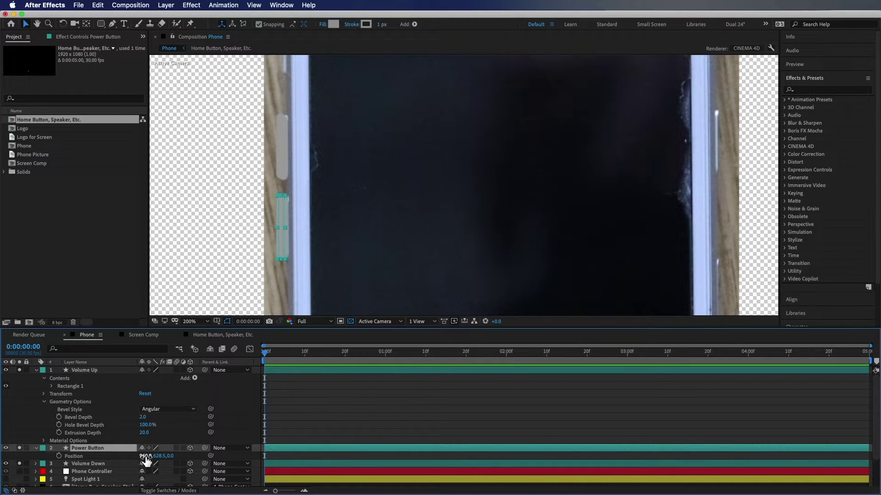
mouse_move(150, 457)
mouse_down()
mouse_move(168, 457)
mouse_move(156, 457)
mouse_up()
key(ctrl+shift+bracketright)
- Show the rotation properties of the three button layers and centre each layer's anchor point on its own button shape
key(ctrl+a)
key(r)
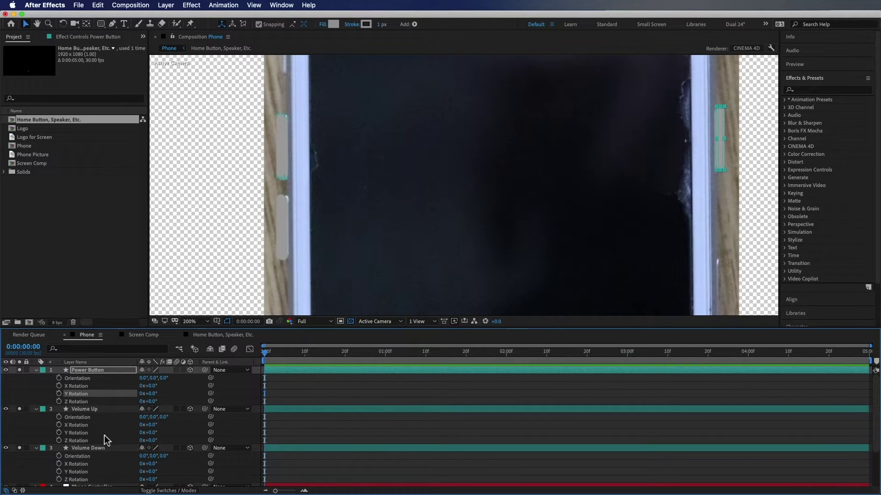
shift+click(101, 451)
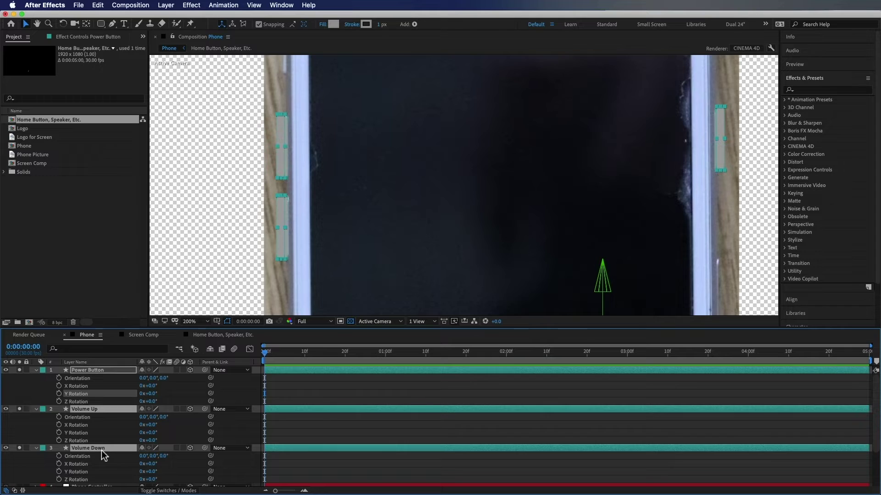
click(88, 26)
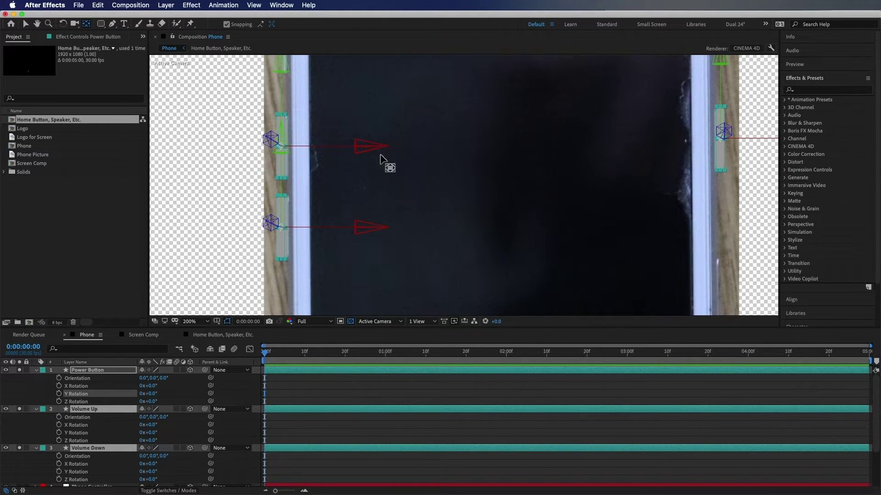
click(162, 397)
key(v)
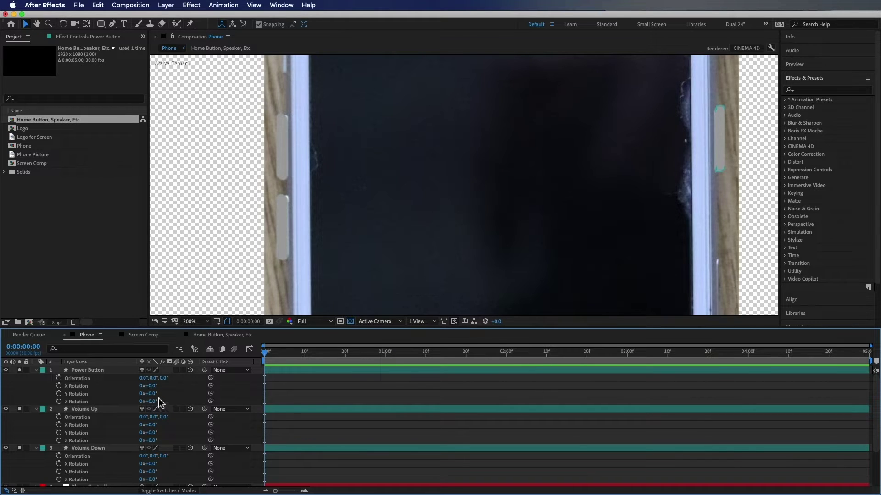
- Set the Power Button layer's Y Rotation to -90°
click(157, 394)
click(156, 393)
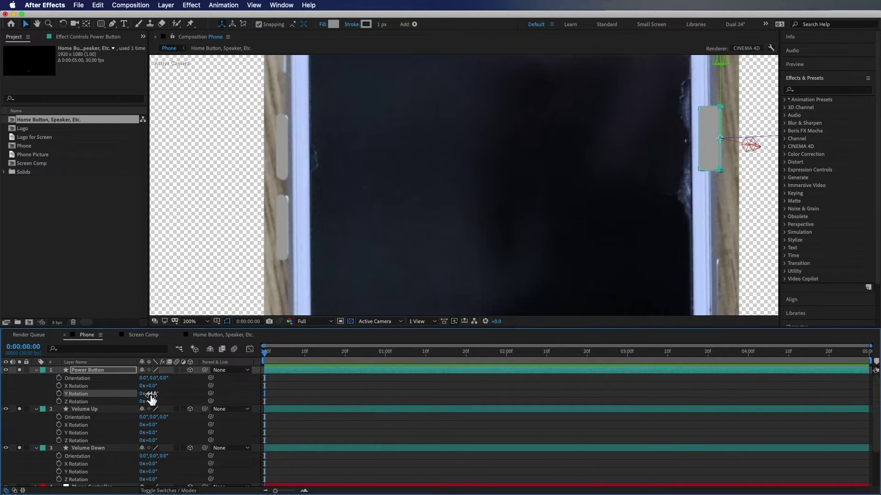
text(-90)
key(Return)
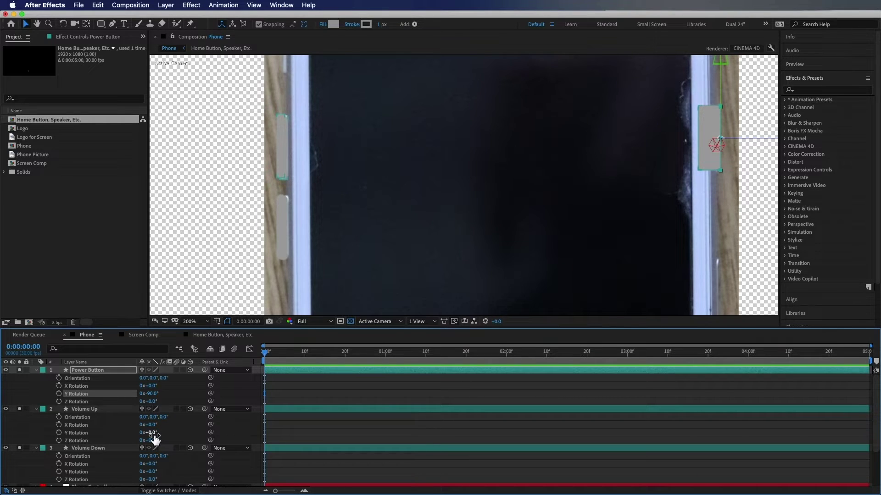
- Set the Y Rotation of both the Volume Up and Volume Down layers to 90°
click(152, 433)
text(90)
key(Return)
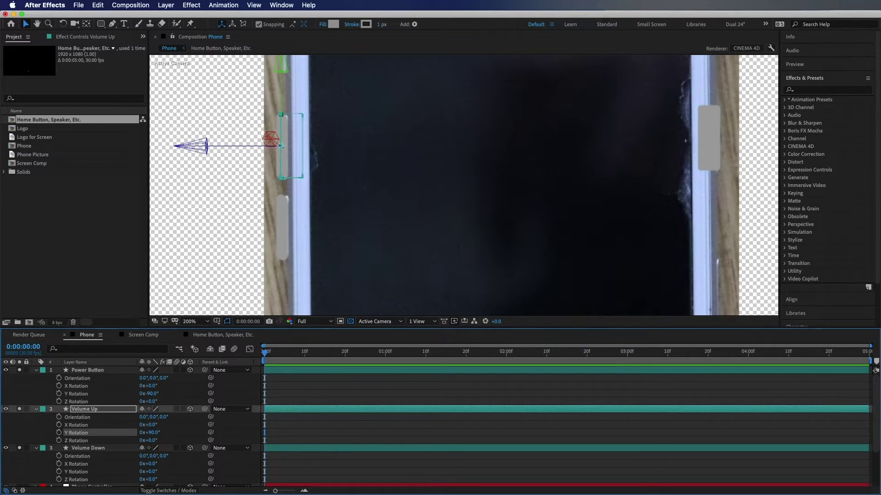
click(159, 472)
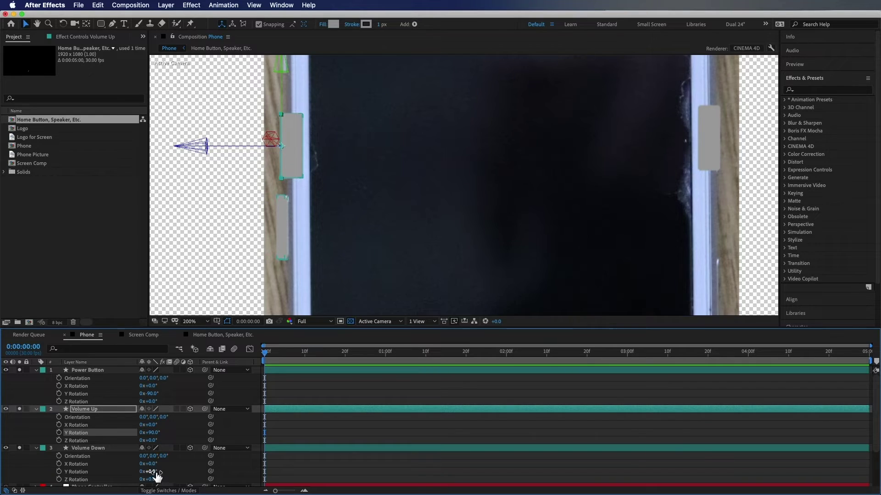
text(90)
key(Return)
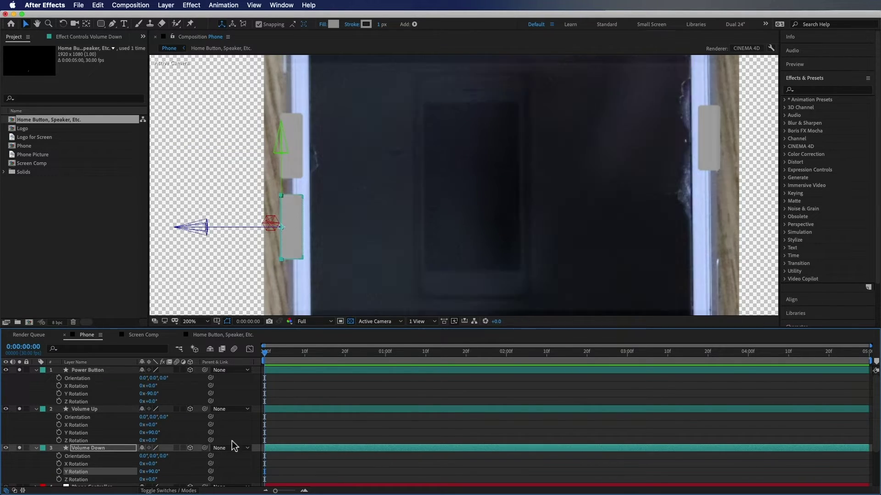
- Collapse all layer properties and move the Power Button, Volume Up and Volume Down layers between Screen Comp and Screen Bottom
key(comma)
key(comma)
key(super+a)
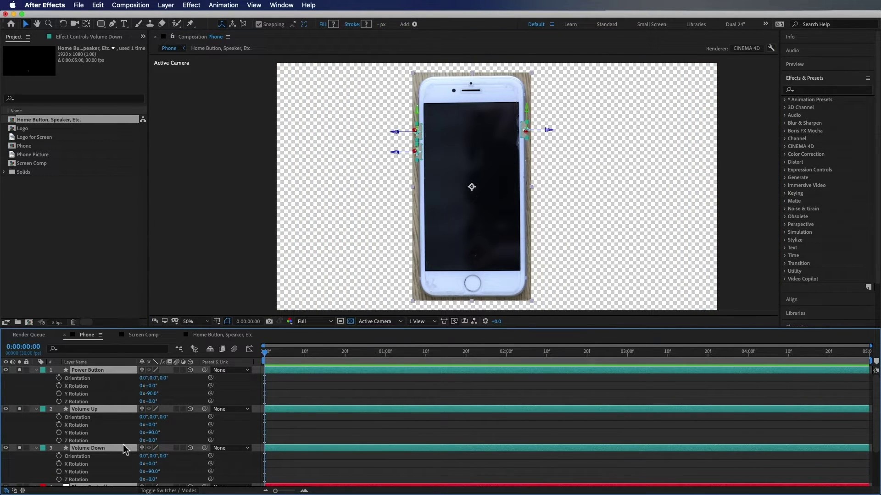
key(u)
click(120, 470)
click(87, 387)
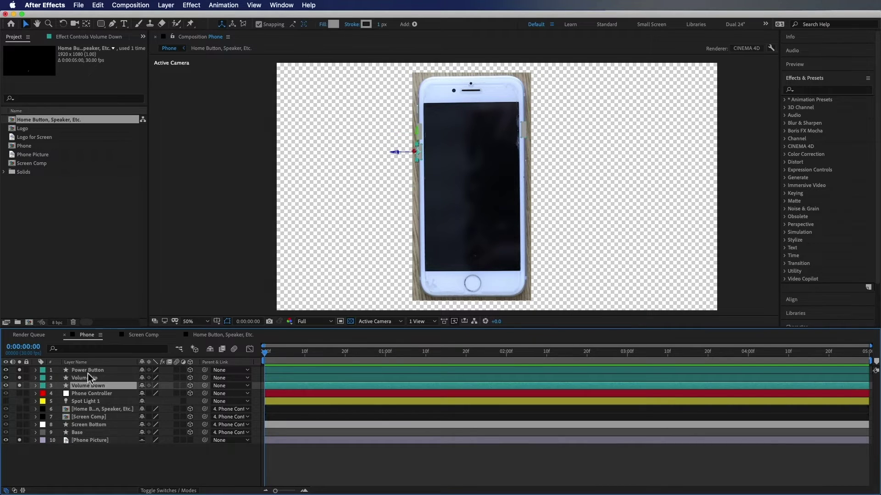
shift+click(87, 370)
drag(92, 386, 94, 425)
- Parent the three button layers to Phone Controller, turn off all layer solos and hide the Phone Picture layer
drag(205, 417, 94, 372)
drag(19, 401, 19, 440)
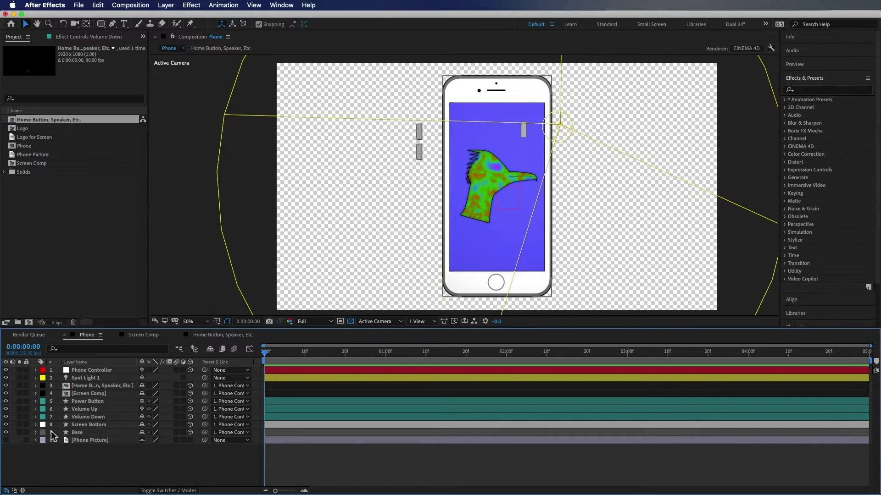
- Shift the Power Button, Volume Up and Volume Down layers together horizontally until they line up with the 3D phone's sides
click(109, 402)
shift+click(107, 418)
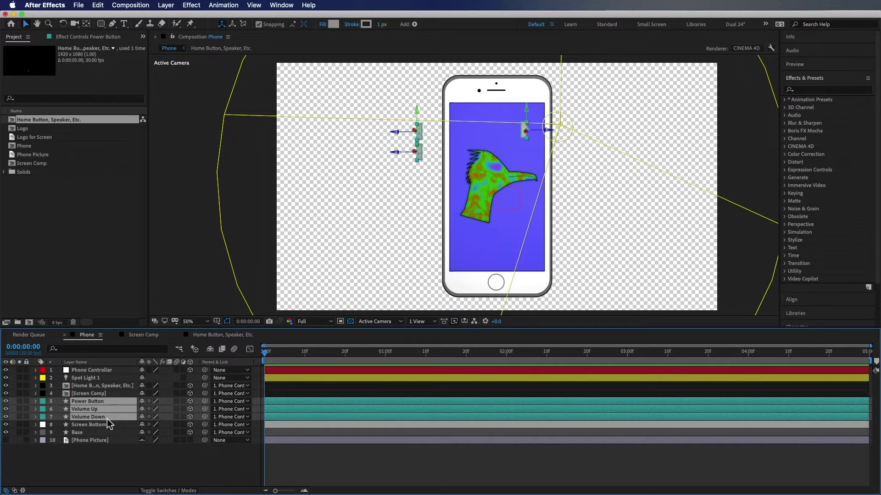
key(shift+Right)
key(shift+Right)
key(shift+Right)
key(shift+Right)
key(shift+Right)
key(shift+Right)
key(shift+Right)
key(shift+Right)
key(shift+Right)
key(shift+Right)
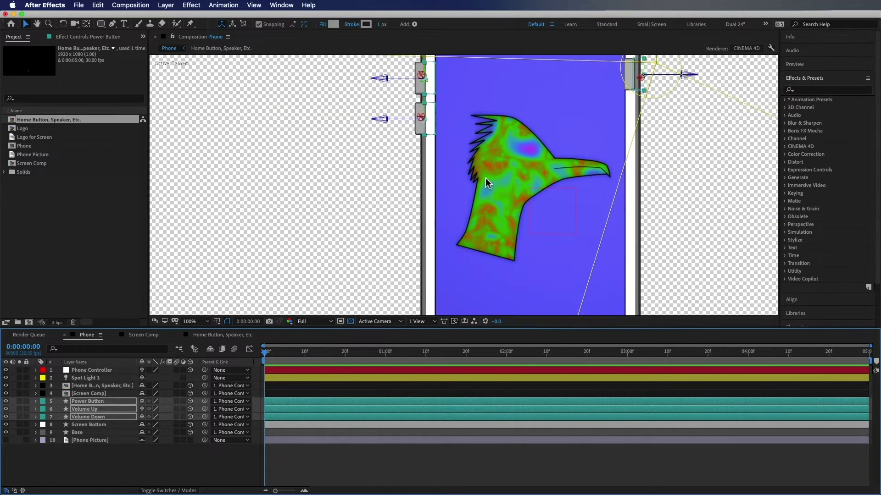
key(period)
drag(561, 123, 476, 201)
key(period)
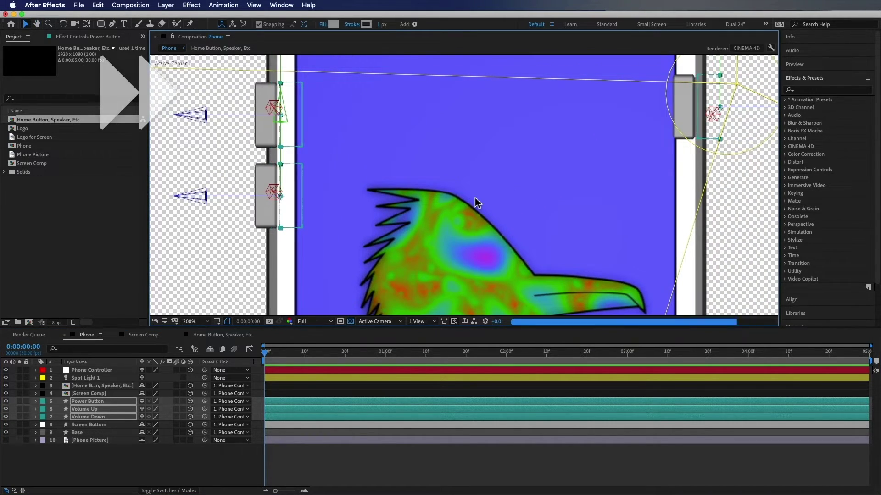
- Fine-tune the horizontal positions of the power button and the two volume buttons so they protrude slightly from the phone's edges
key(super+z)
click(268, 85)
click(103, 402)
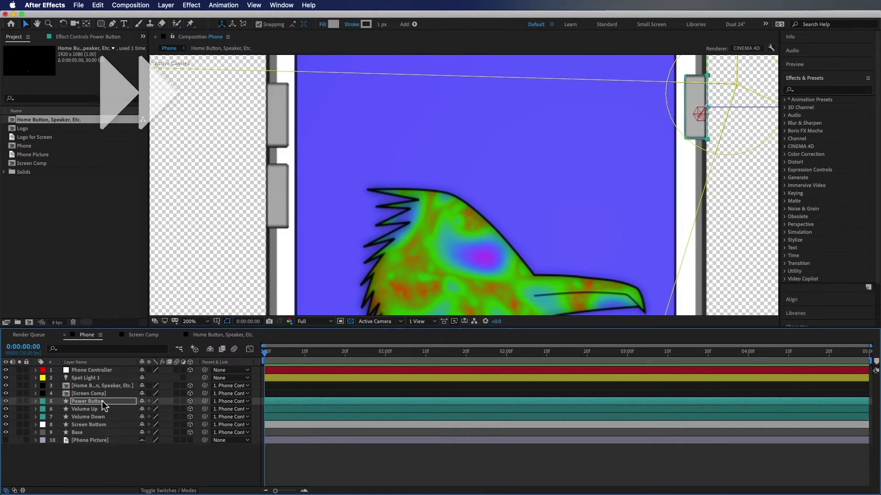
click(87, 410)
shift+click(114, 417)
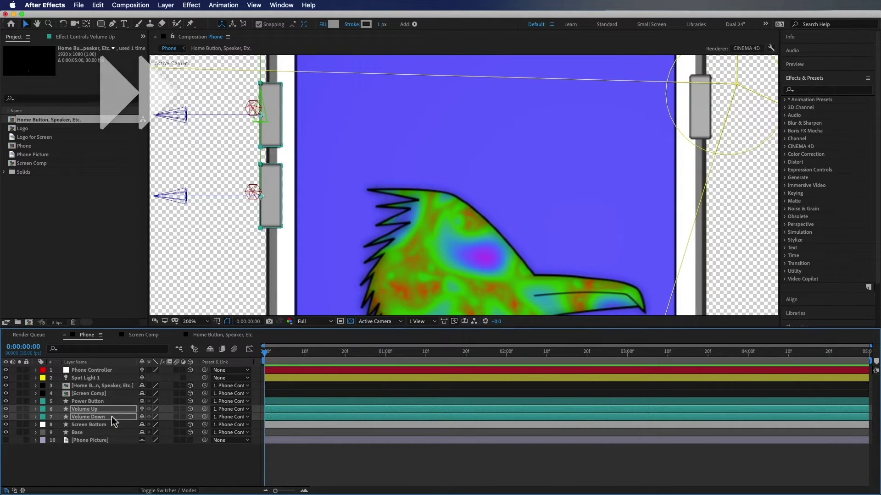
- In the Top view, set the Z position of all three button layers to 28 so they sit midway in the phone's thickness
click(113, 403)
shift+click(113, 418)
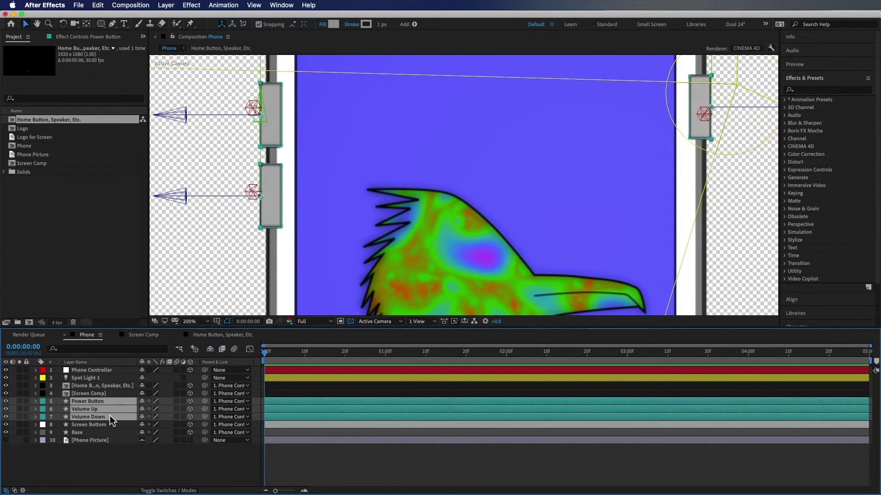
key(p)
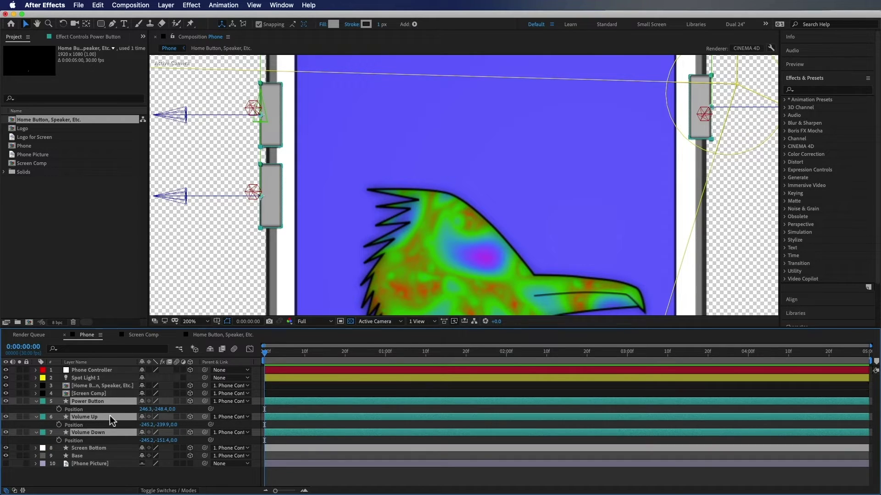
click(388, 322)
click(386, 365)
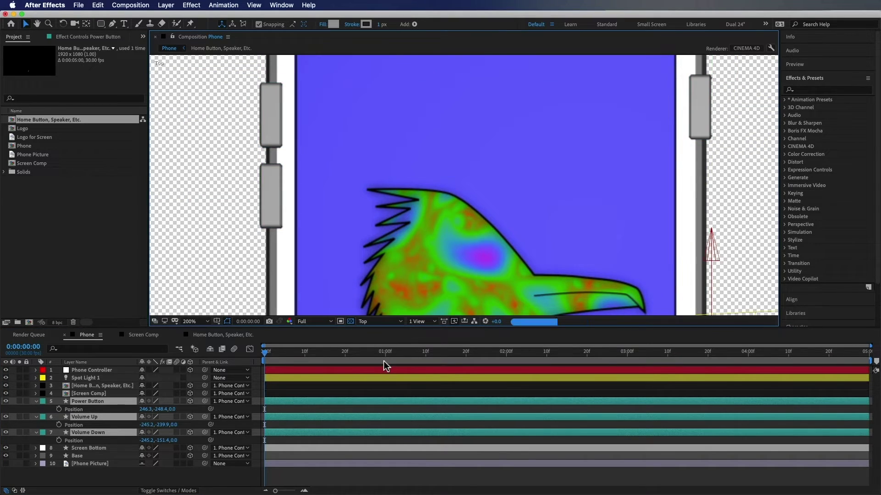
key(h)
drag(497, 250, 470, 205)
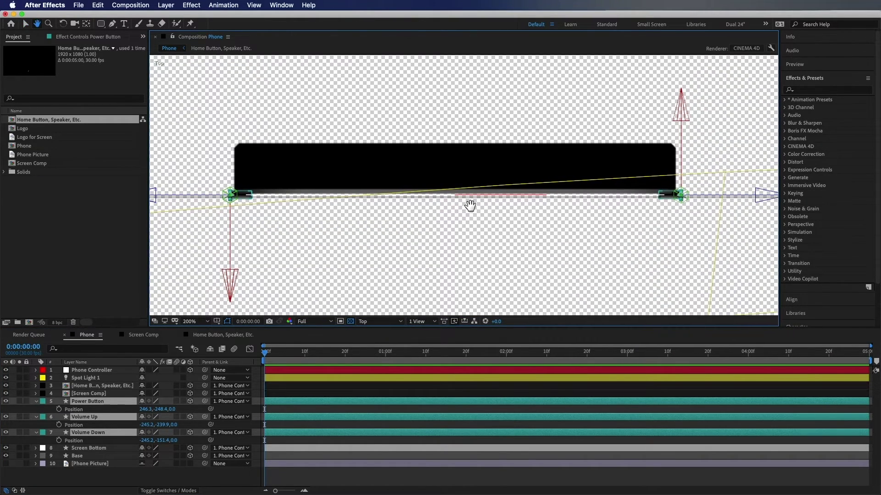
key(v)
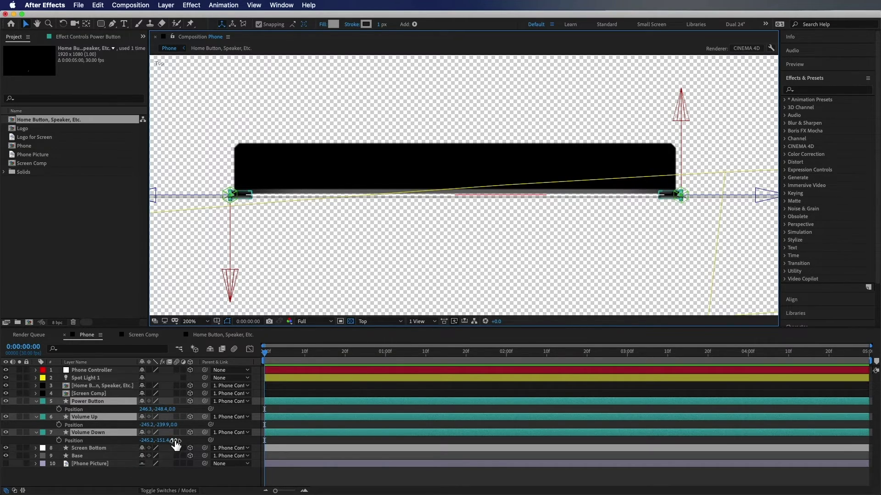
drag(175, 426, 189, 429)
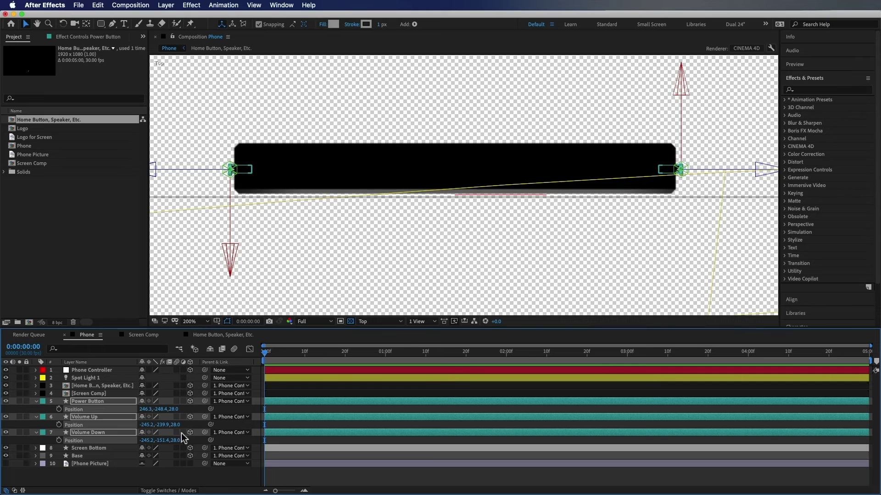
click(159, 481)
- Return to the Active Camera view and rotate Phone Controller in Y to -50° and finally 92° to inspect the side buttons
click(377, 322)
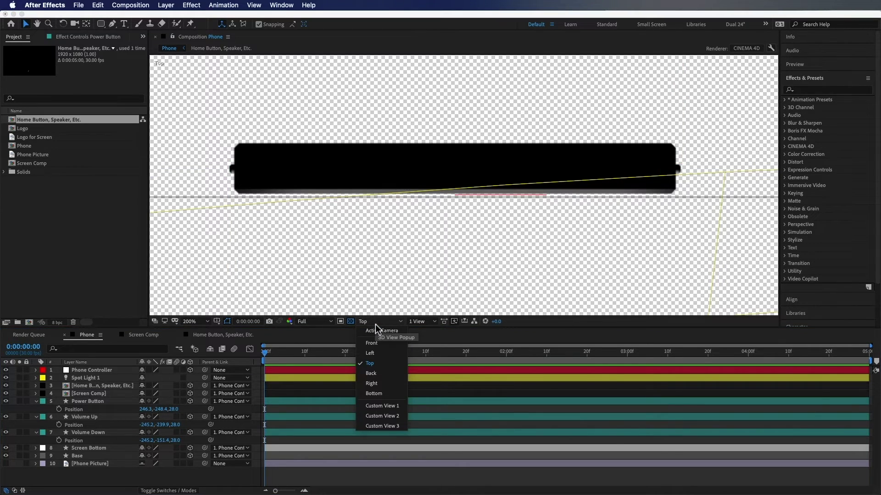
click(380, 331)
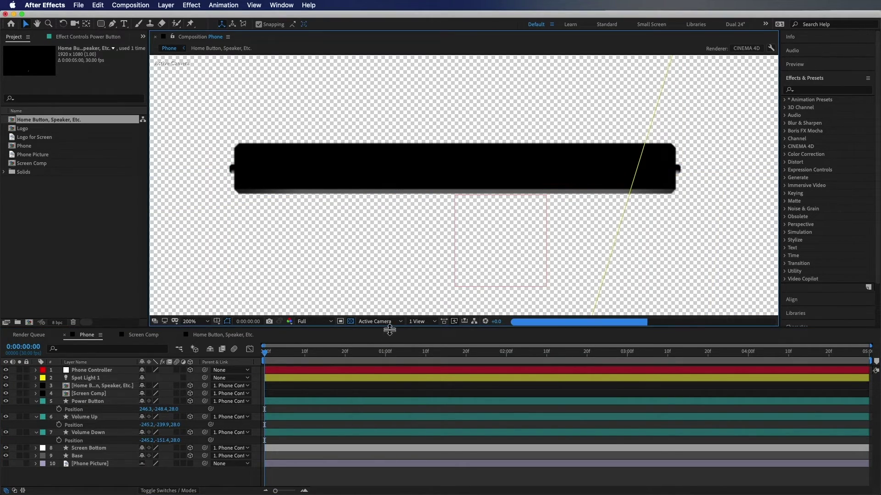
key(r)
scroll(482, 124, up, 1)
drag(478, 120, 472, 303)
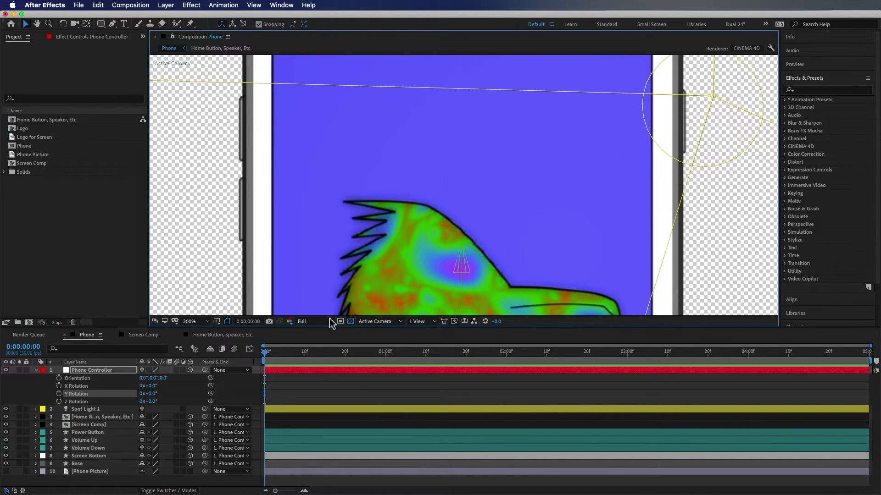
drag(148, 394, 136, 401)
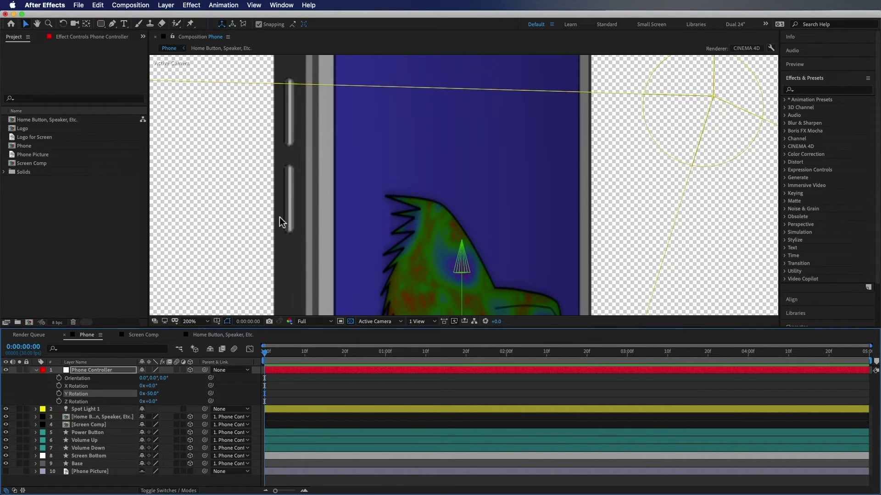
drag(149, 394, 214, 393)
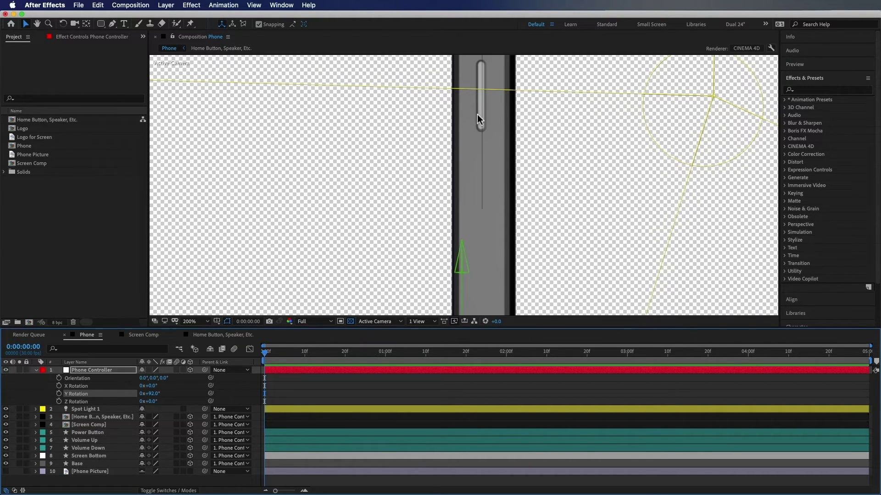
click(477, 93)
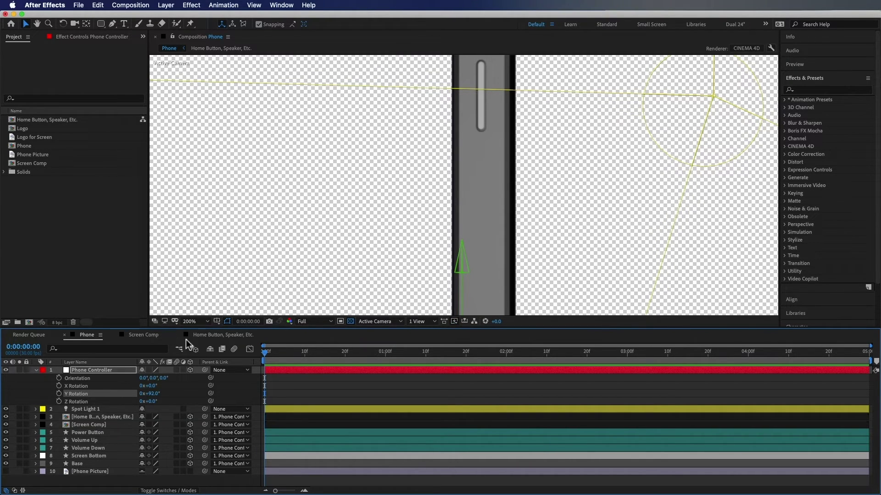
- Unlink the scale proportions of the Power Button's Rectangle 1 and set its scale to 264% by 144%
click(90, 433)
click(35, 432)
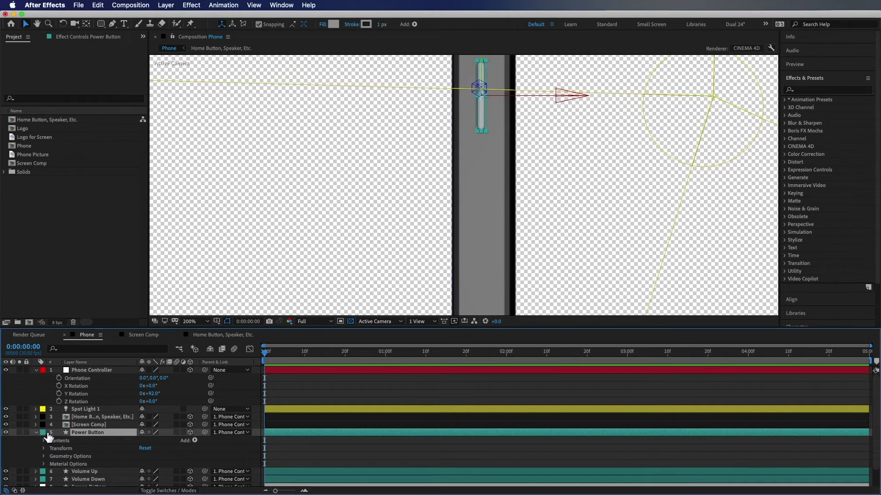
scroll(69, 433, down, 1)
click(45, 426)
scroll(54, 424, down, 1)
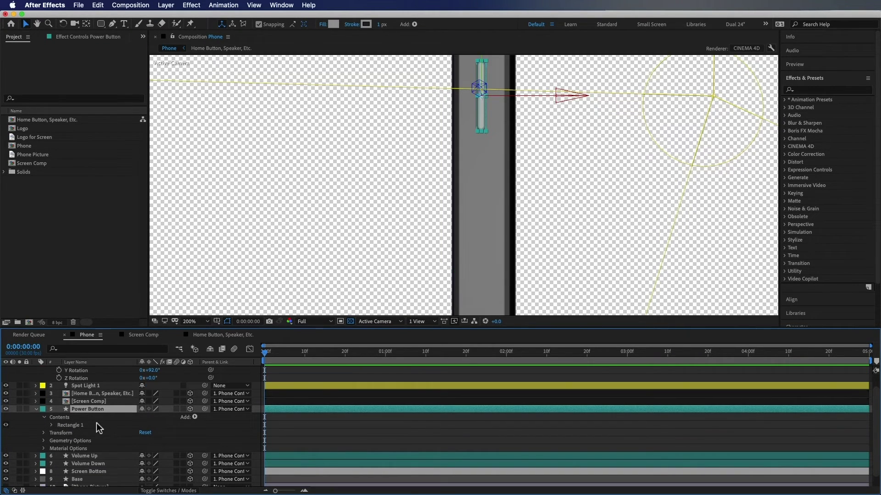
click(53, 425)
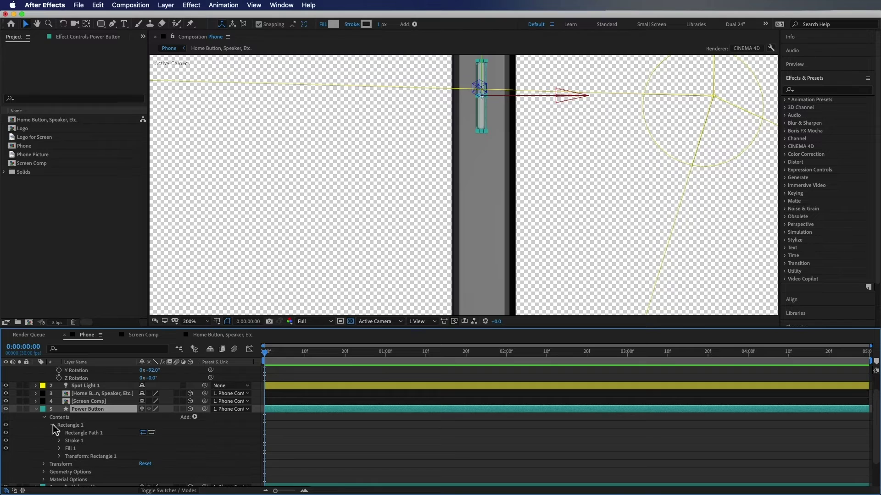
click(58, 457)
scroll(71, 445, down, 5)
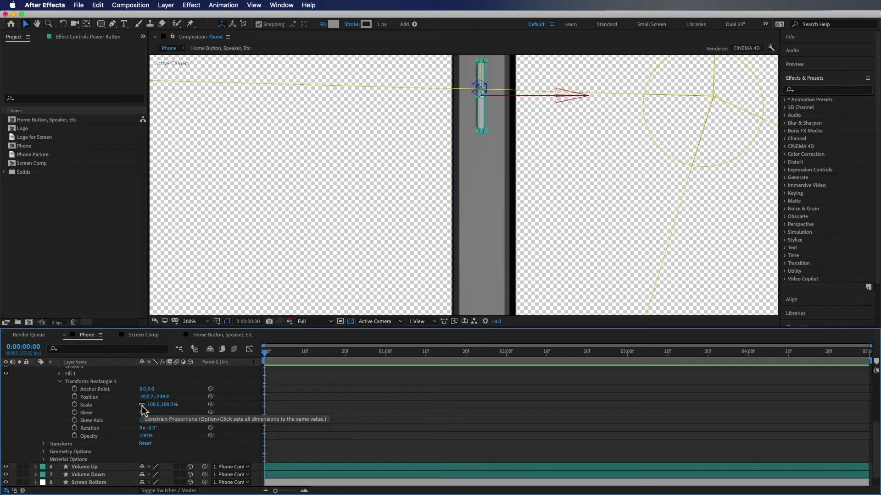
click(142, 406)
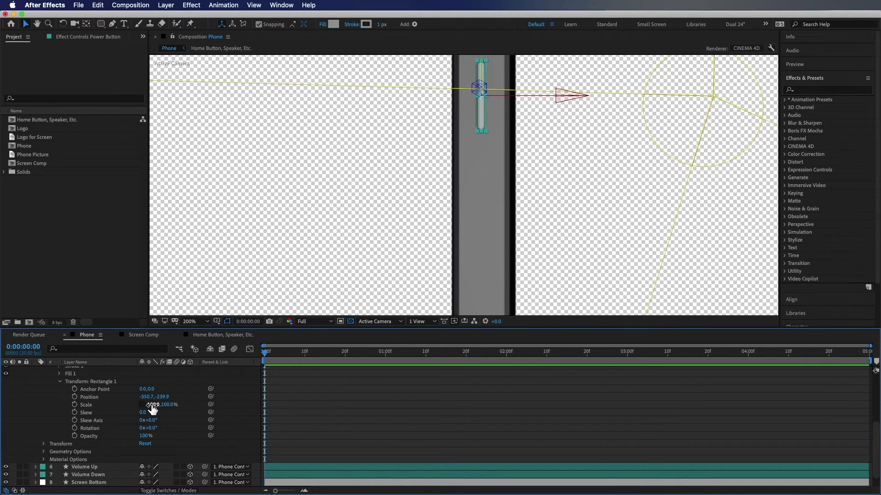
drag(153, 405, 447, 163)
drag(169, 404, 187, 407)
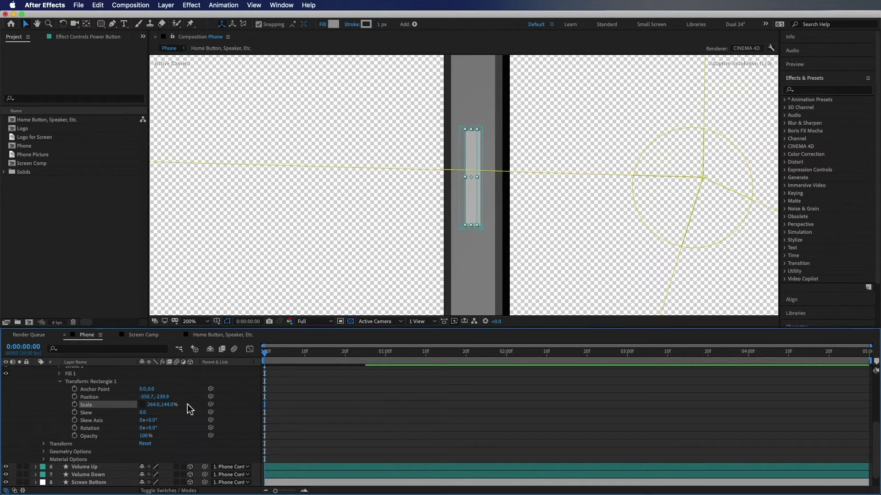
scroll(91, 395, up, 4)
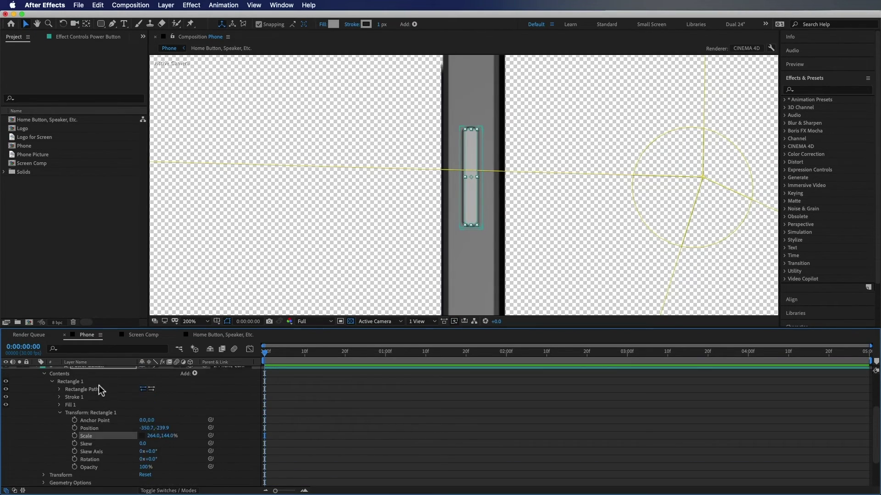
click(37, 389)
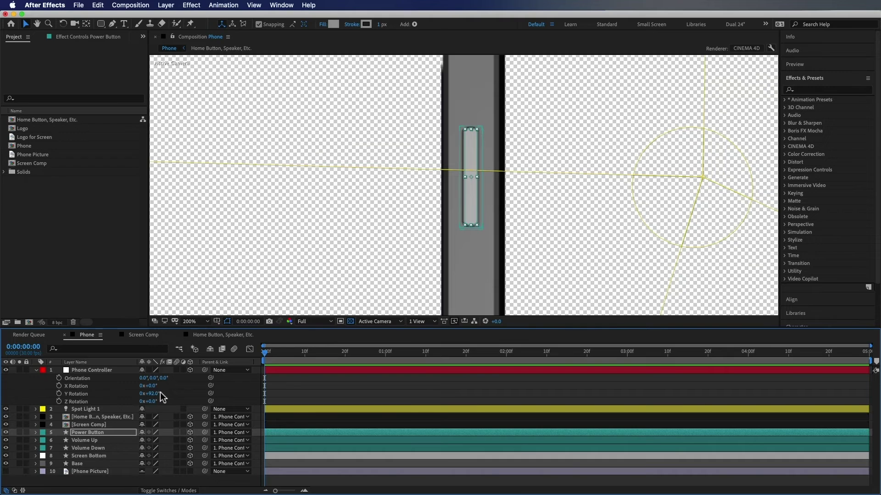
- Turn Phone Controller to -64° in Y and check the shape contents of the Volume Up and Volume Down layers
drag(156, 393, 193, 393)
click(84, 440)
shift+click(87, 448)
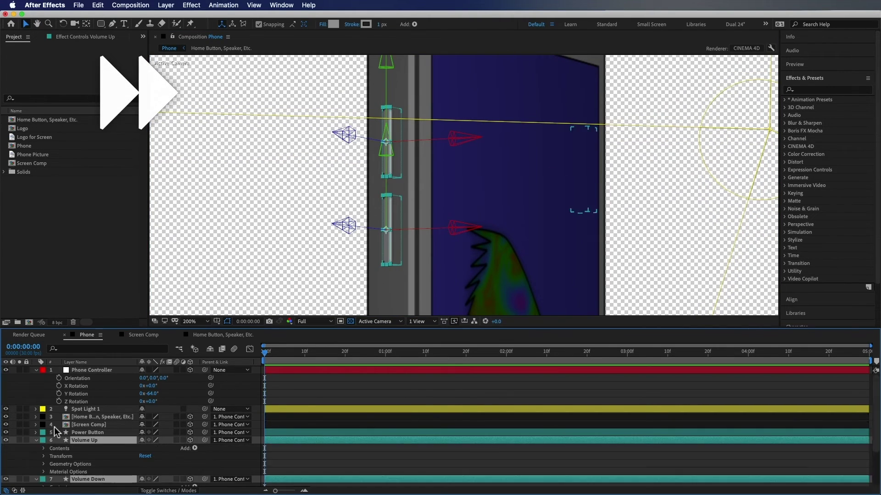
click(36, 441)
click(51, 397)
click(49, 406)
click(44, 389)
key(super+grave)
key(shift+slash)
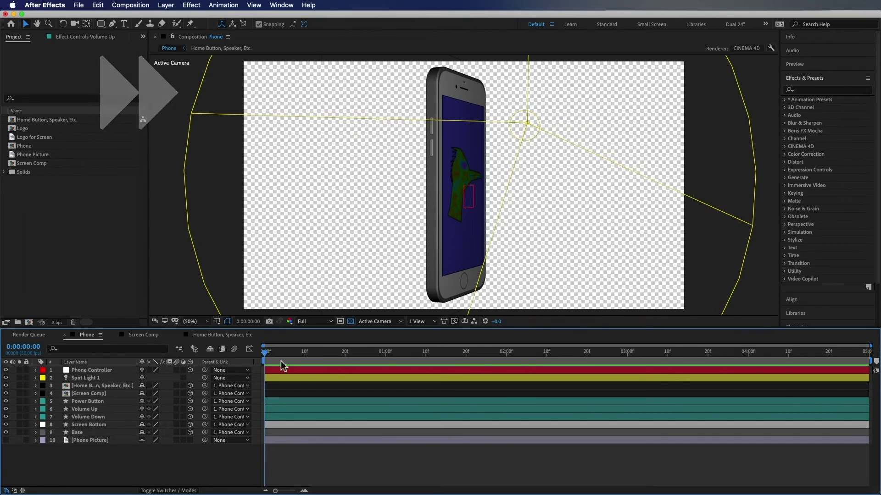
- Set Phone Controller's Y Rotation to 0° and enable keyframing for it at the first frame
click(111, 370)
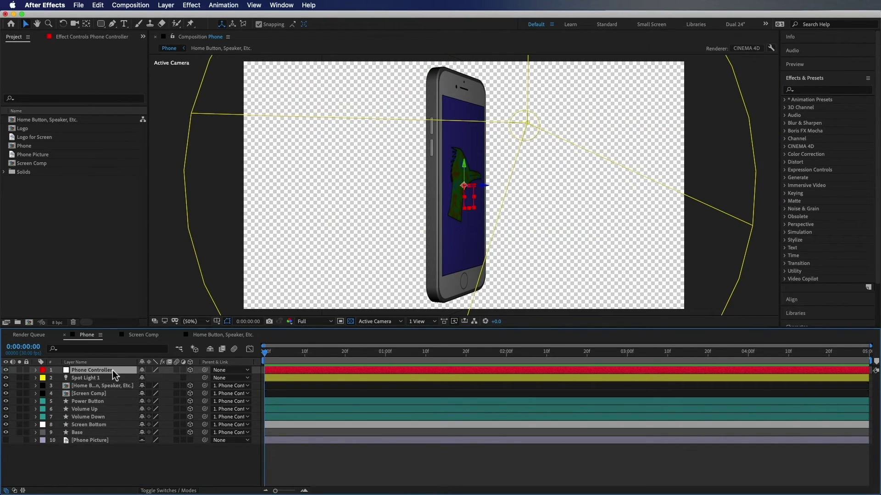
key(r)
click(154, 394)
text(0)
key(Return)
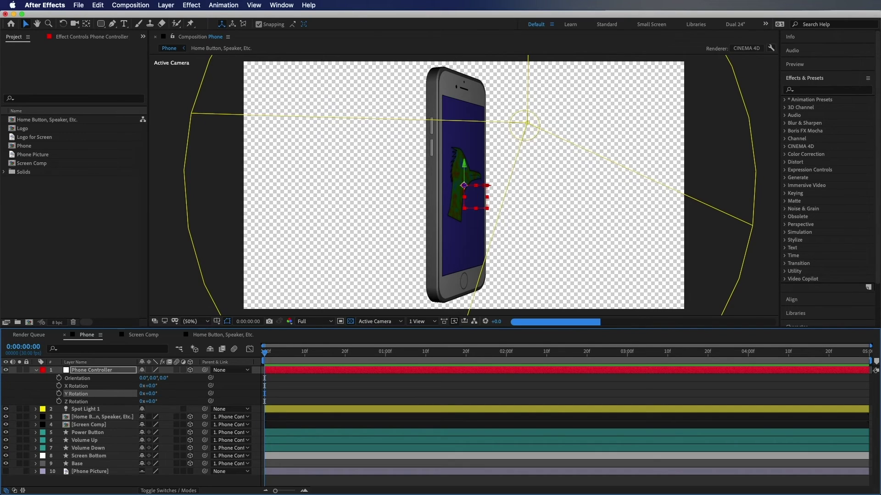
click(59, 394)
- At the last frame, 0:00:04:29, keyframe Phone Controller's Y Rotation at one full revolution
drag(451, 349, 877, 371)
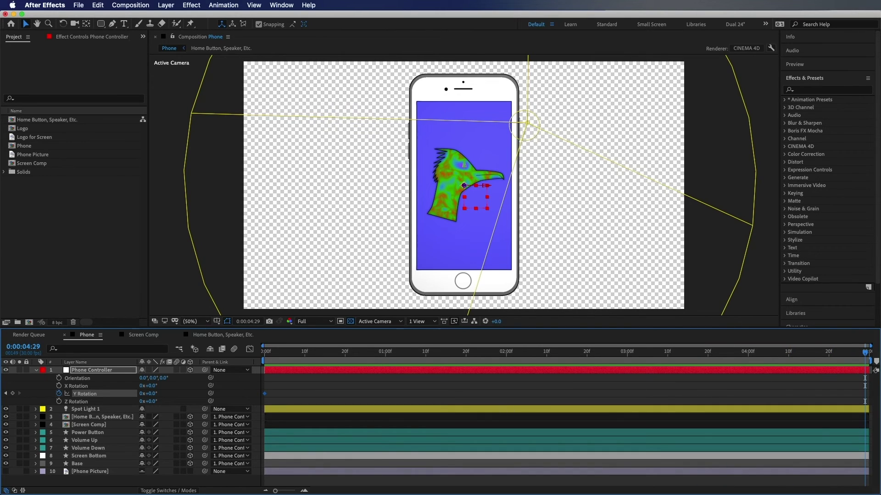
click(143, 394)
text(1)
key(Return)
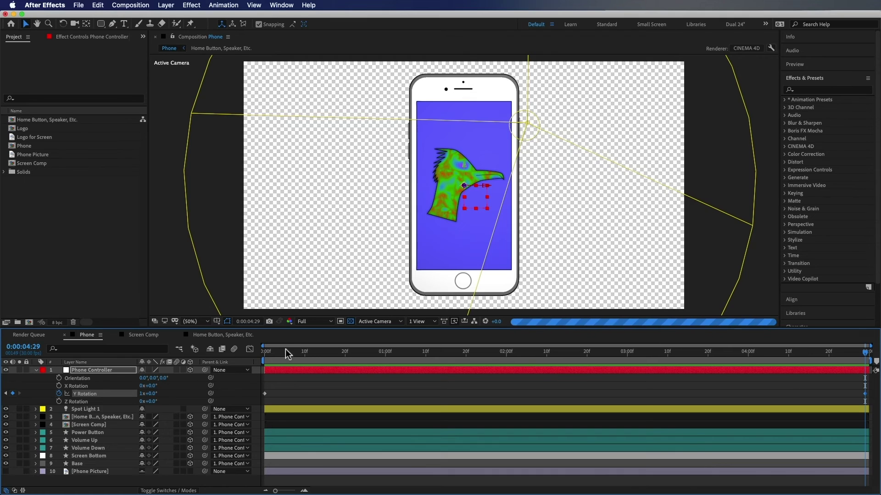